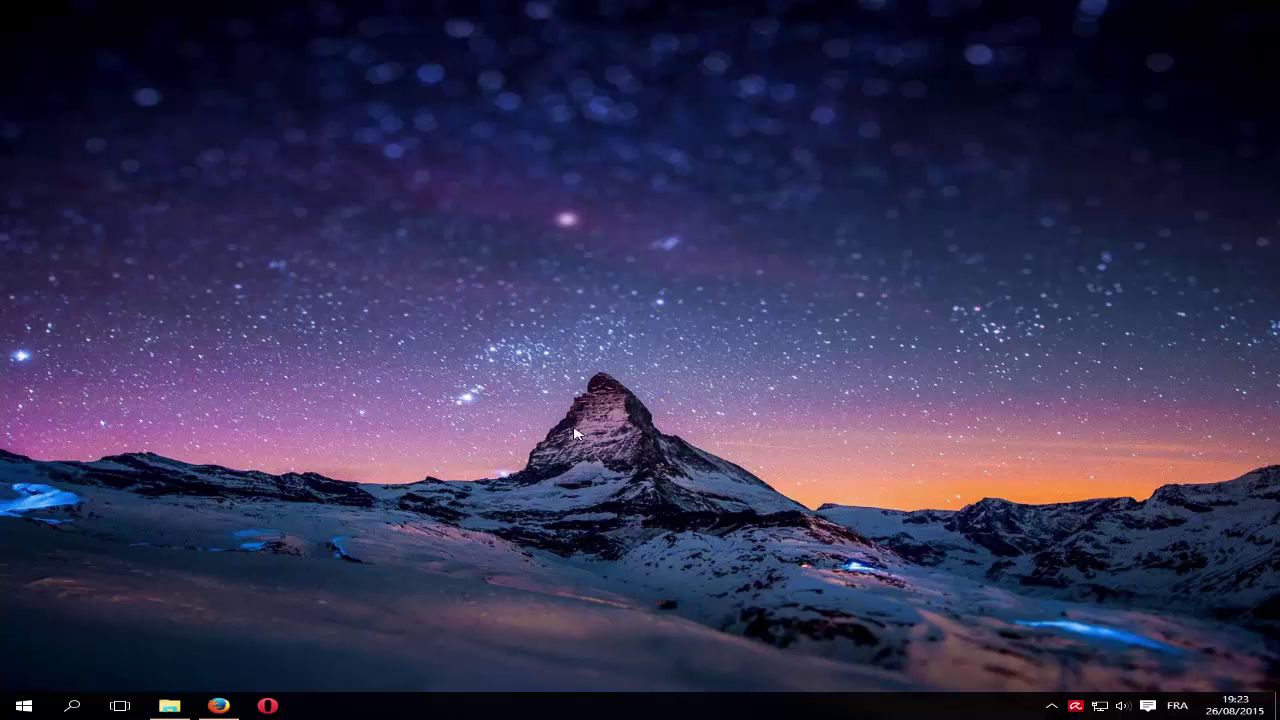
Open the direct download page of MusicBee's Latest Release Installer from getmusicbee.com in Firefox, and close the browser.
click(232, 706)
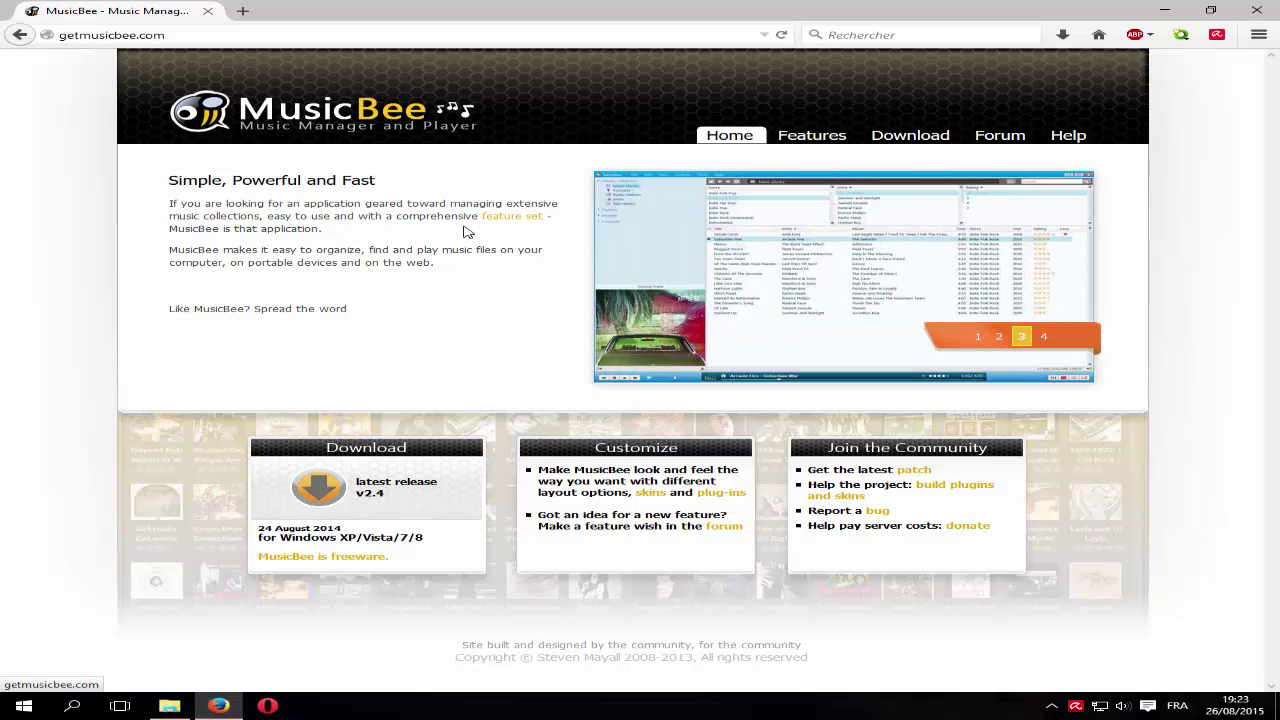
click(382, 486)
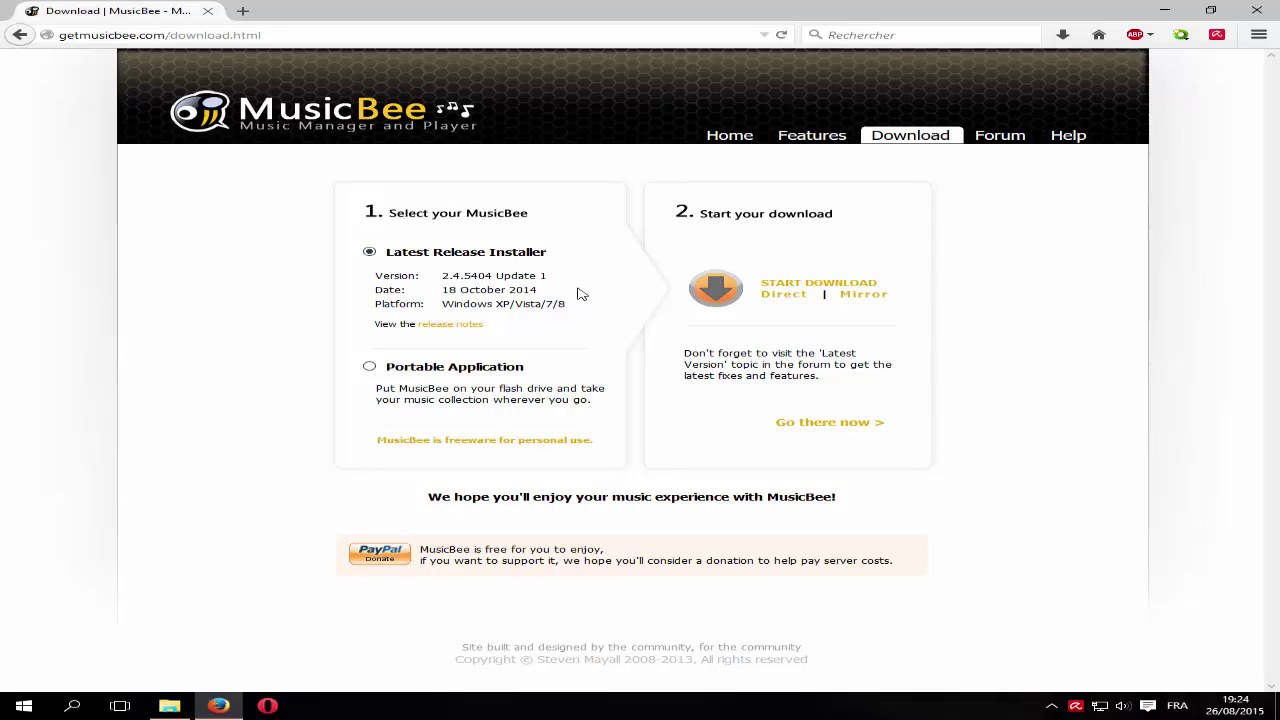
click(369, 368)
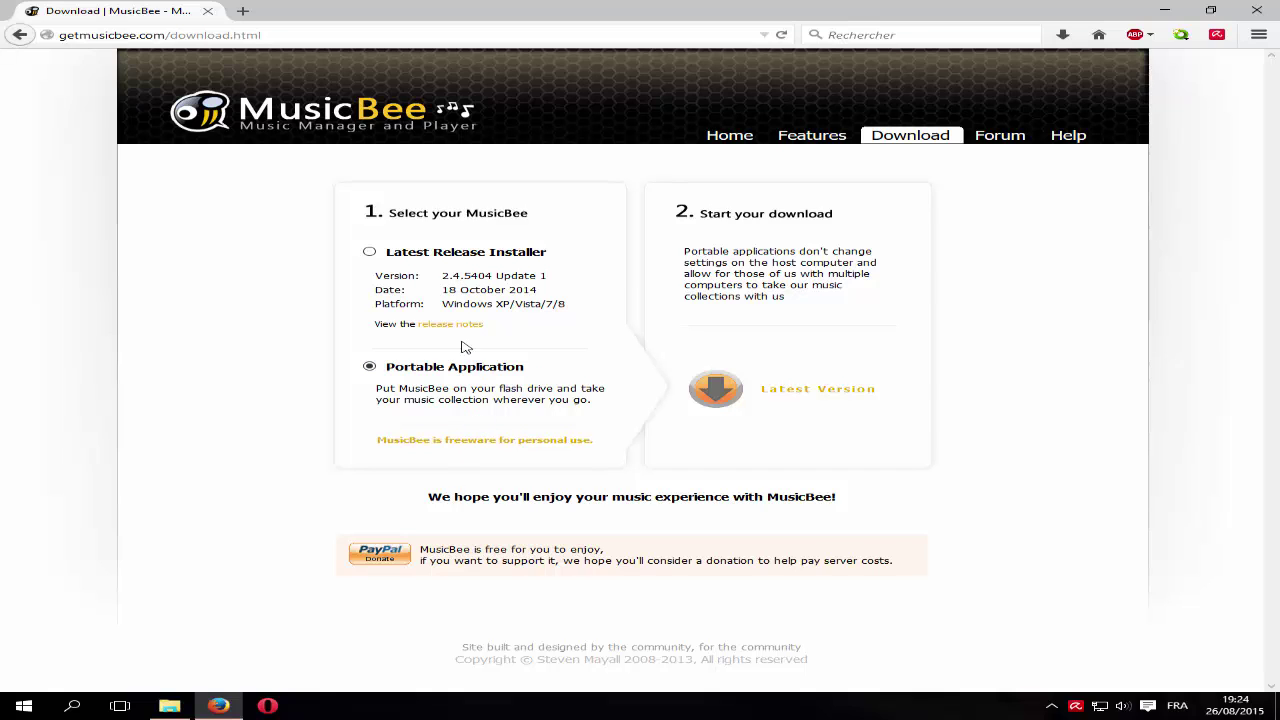
click(369, 254)
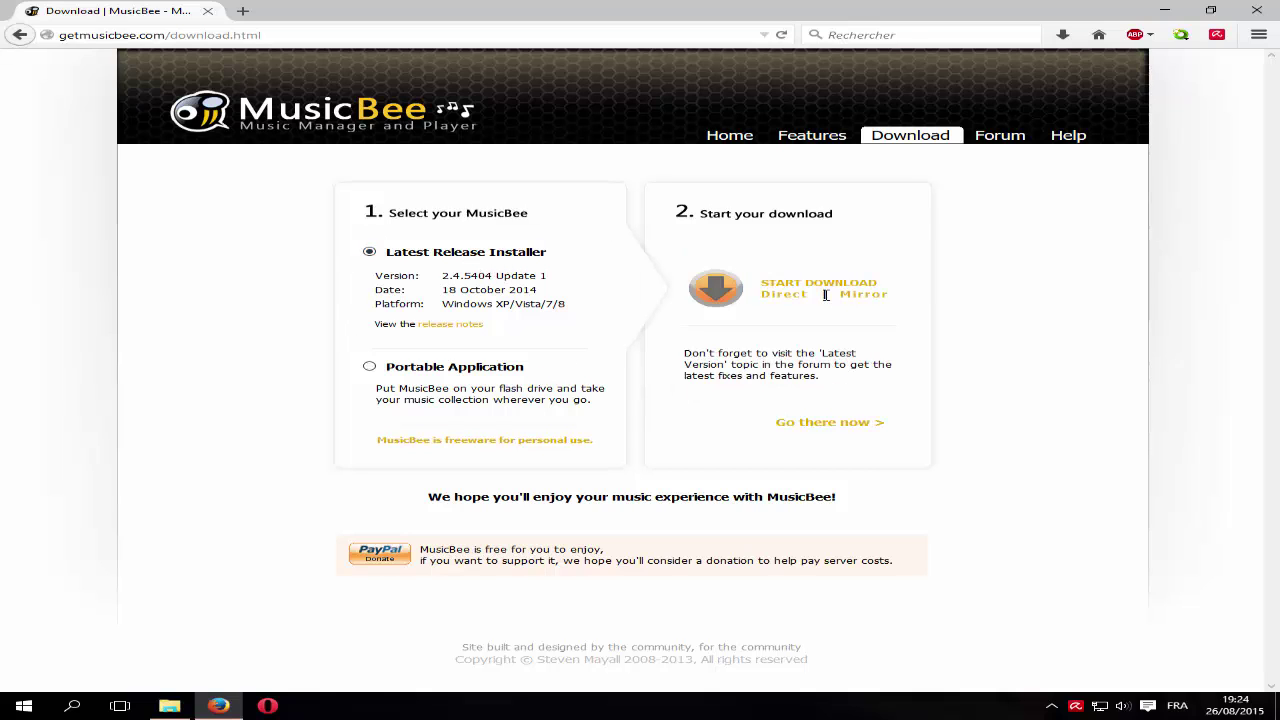
click(778, 291)
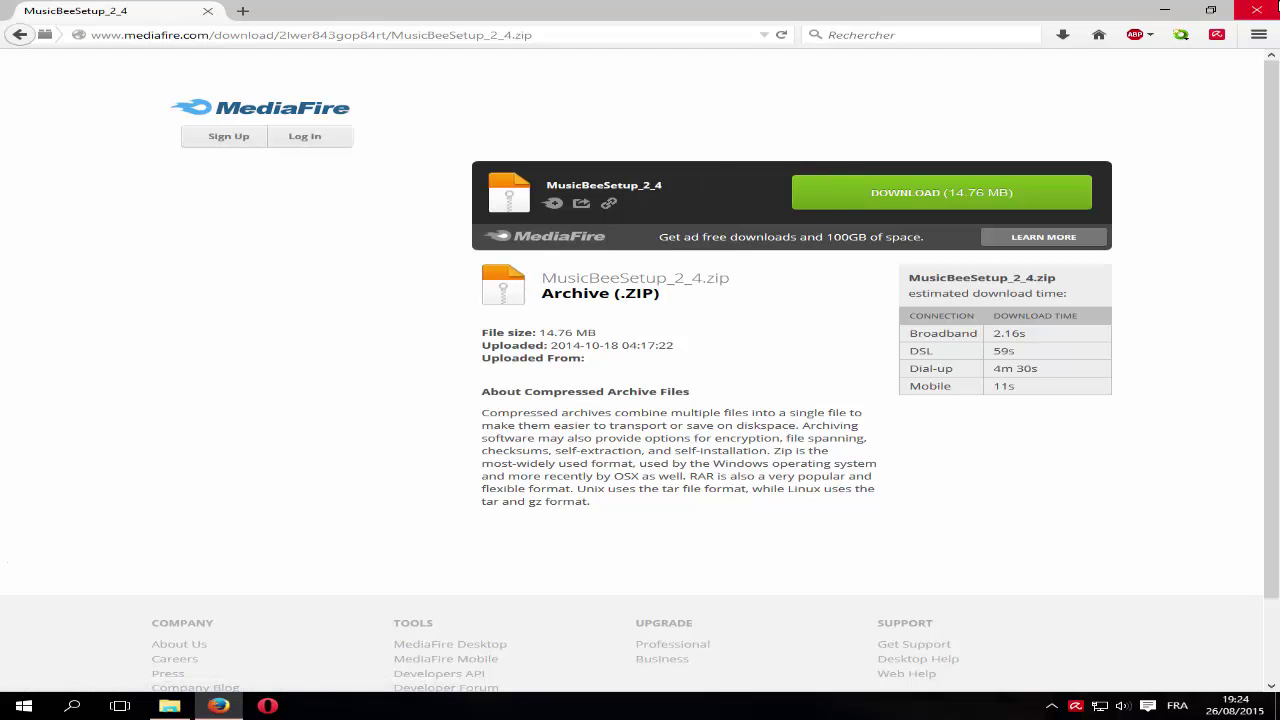
click(1275, 8)
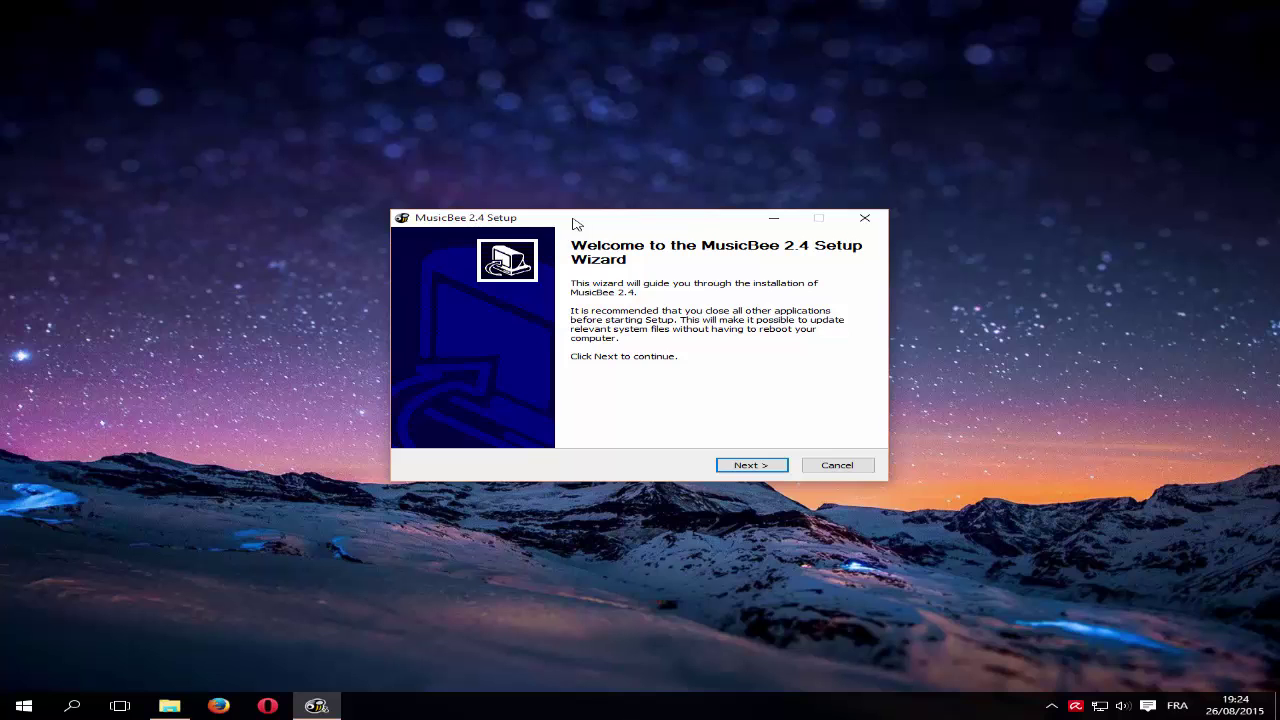
Install MusicBee 2.4 with the setup wizard, accepting the license agreement, and finish the wizard.
click(722, 466)
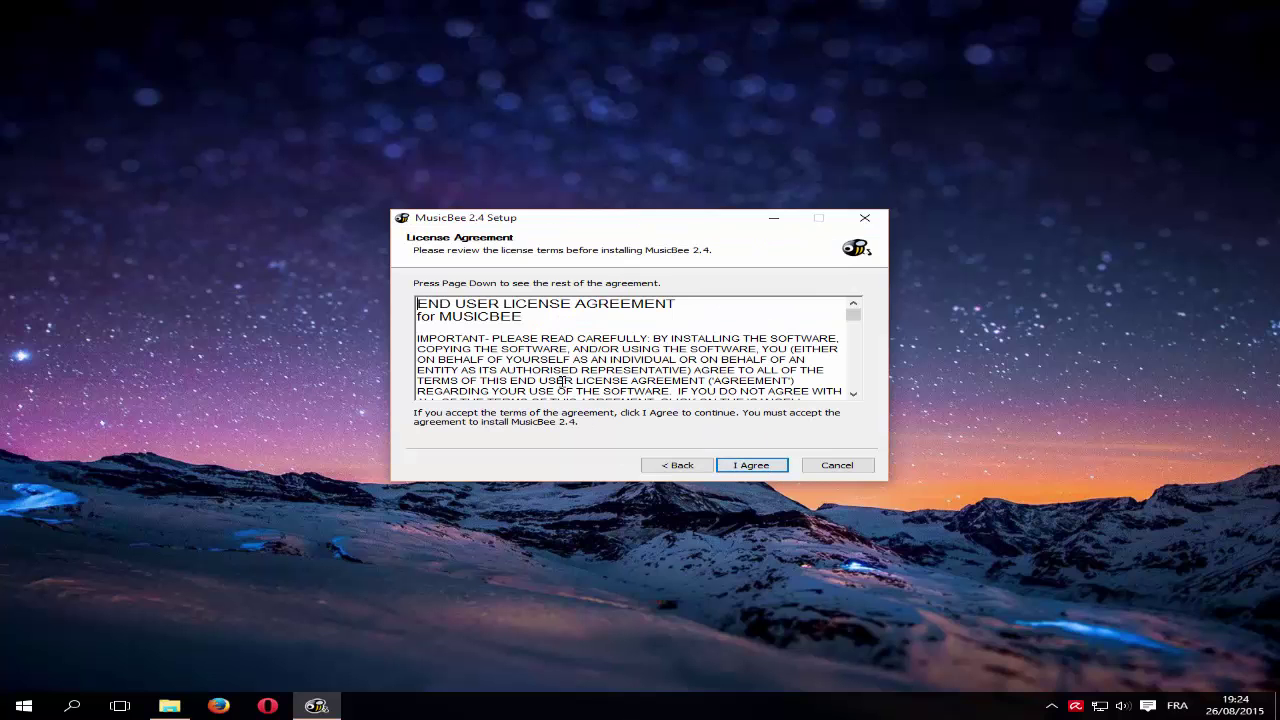
click(740, 466)
click(752, 466)
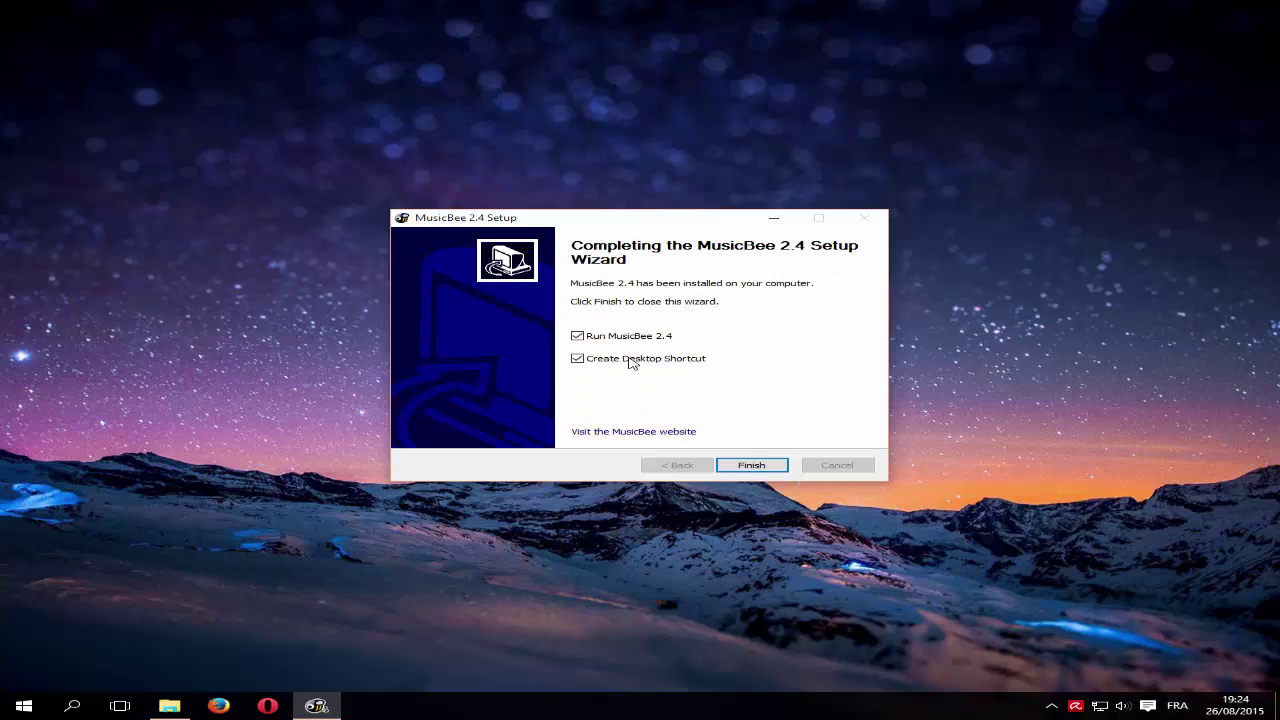
click(622, 363)
click(650, 357)
click(635, 353)
click(750, 468)
click(750, 468)
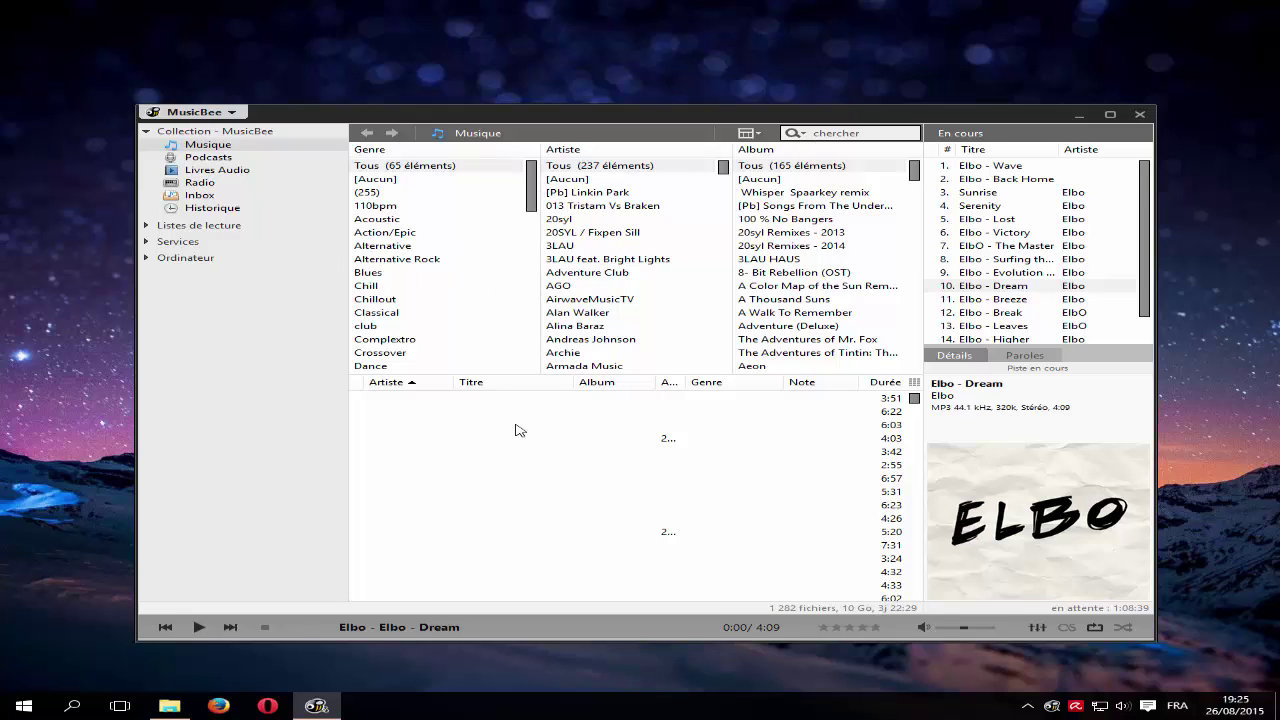
Filter the music library to the artist Avicii, play "Avicii - The Nights" and pause it.
scroll(655, 258, down, 2)
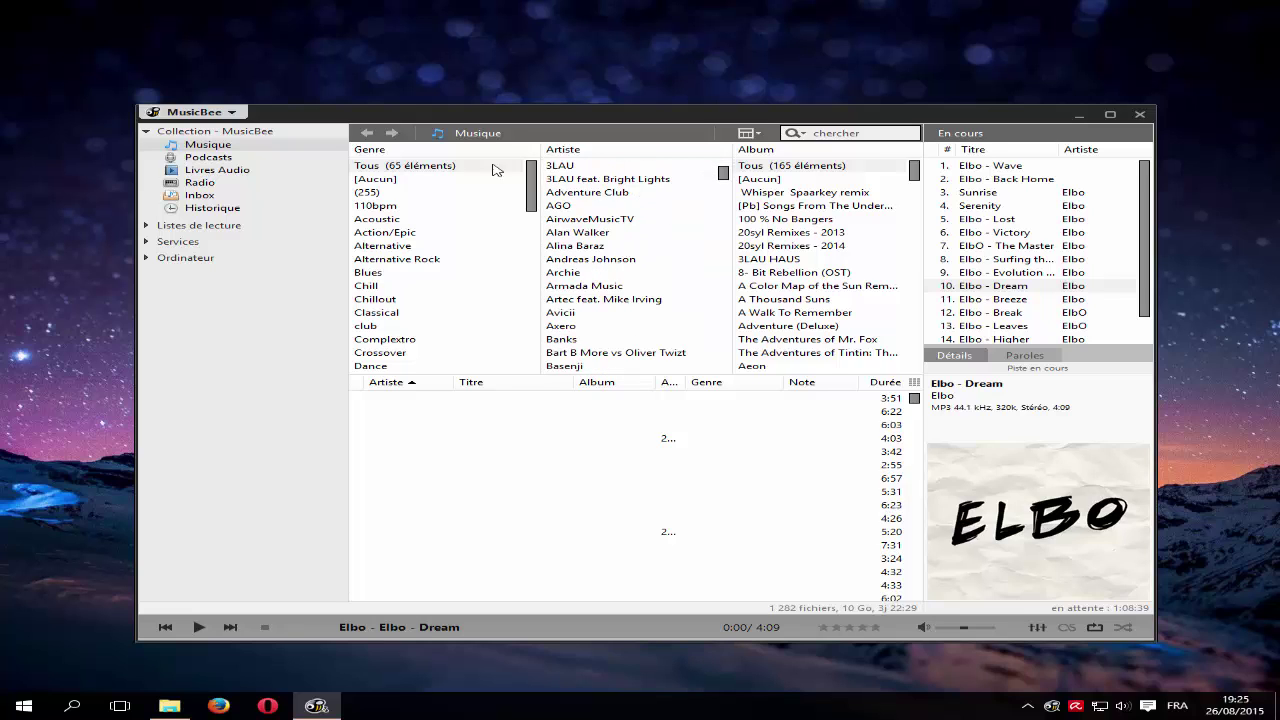
click(600, 312)
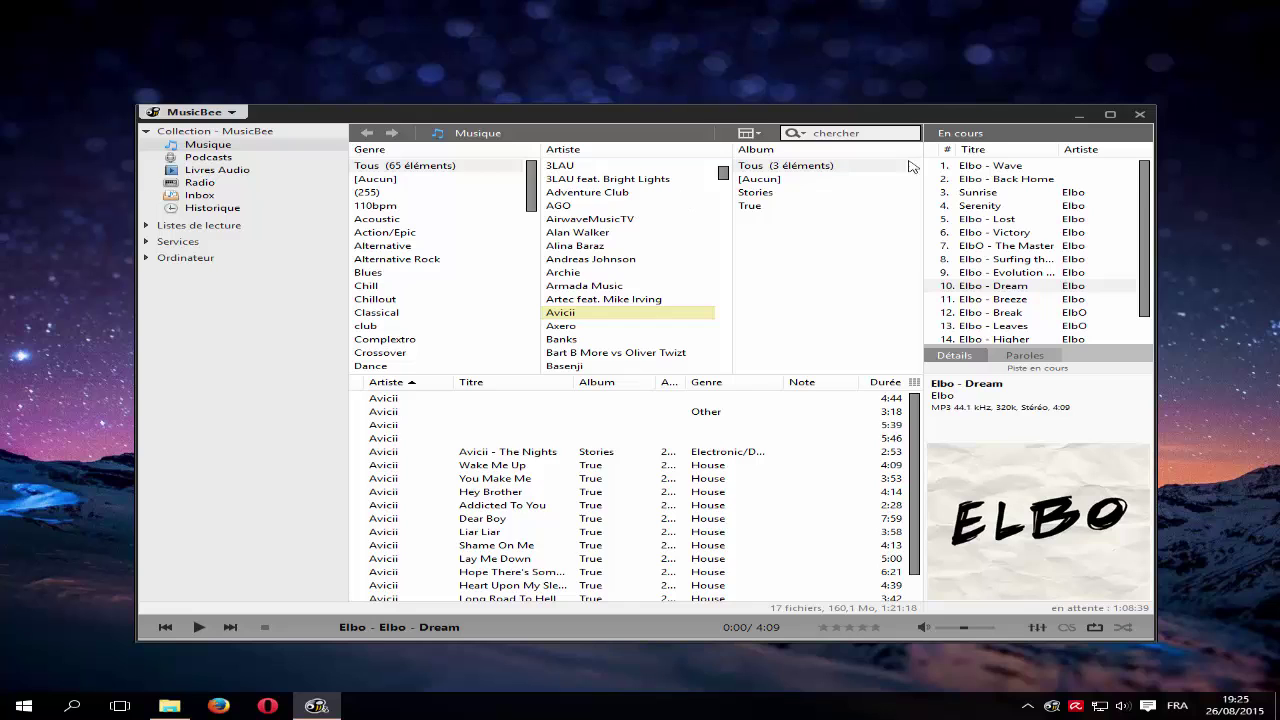
click(515, 454)
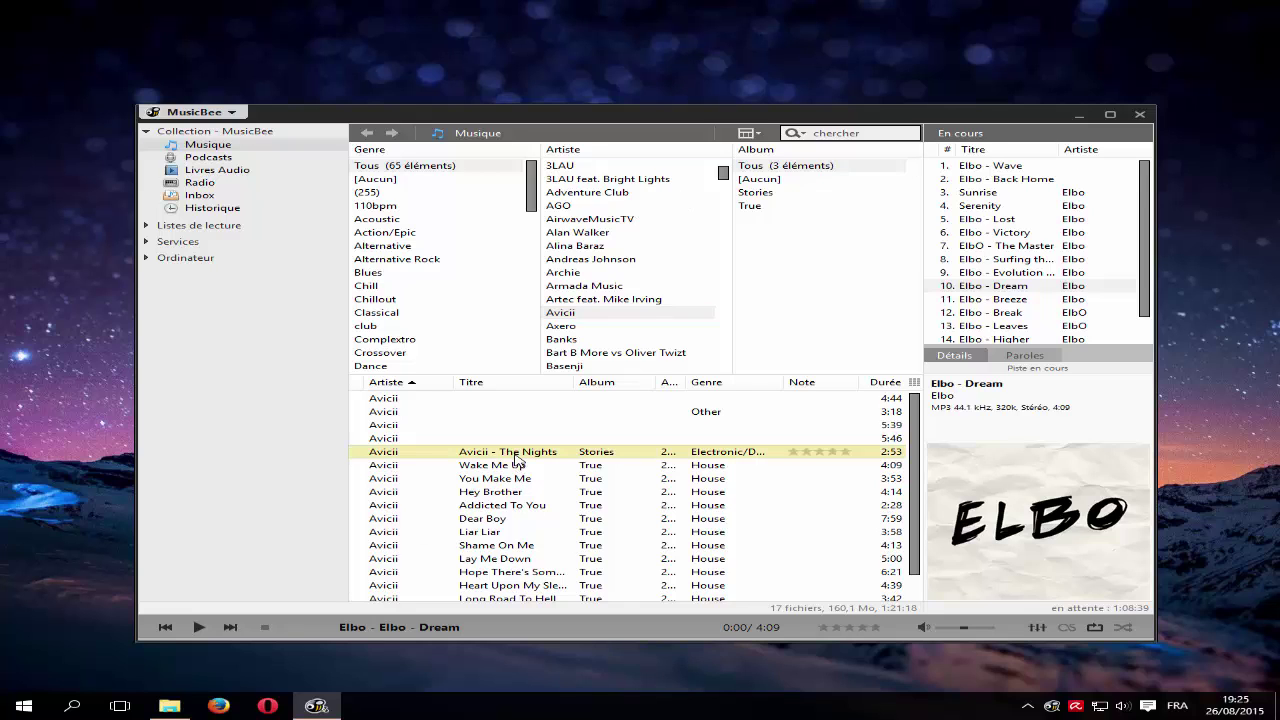
double_click(515, 454)
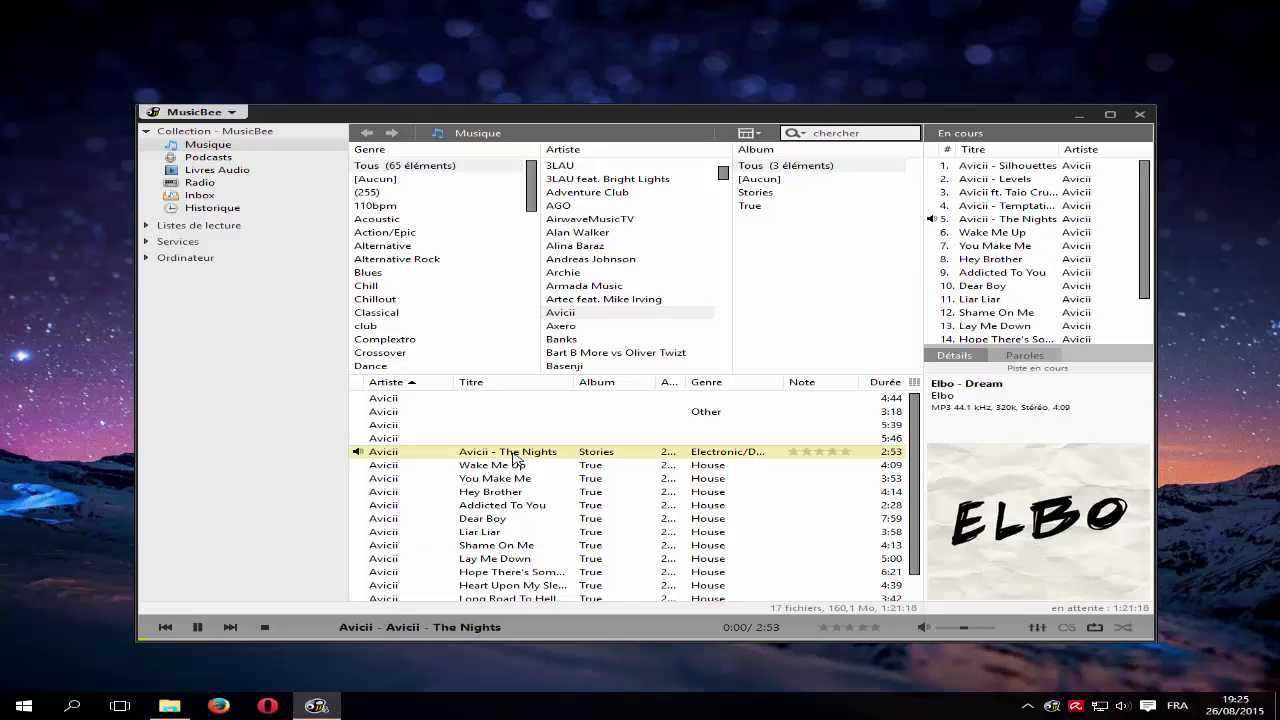
click(198, 627)
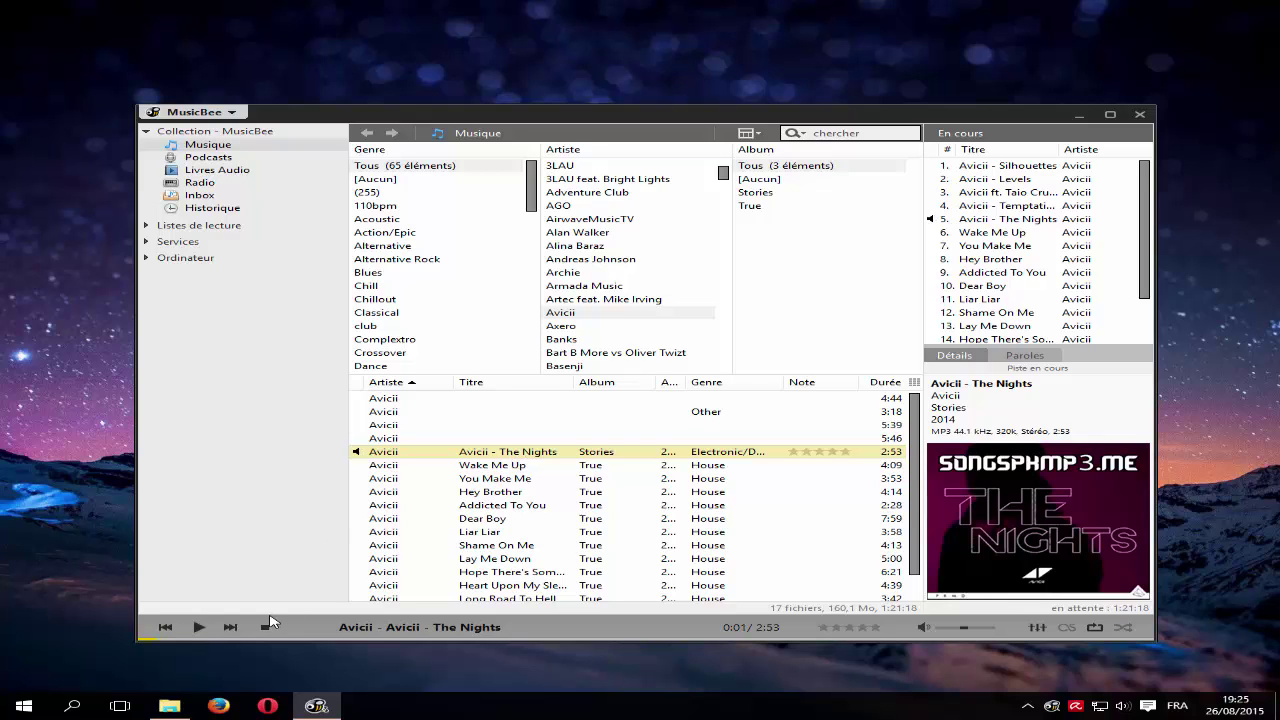
Play Avicii's "You Make Me", pause it and look over the now-playing queue.
double_click(503, 480)
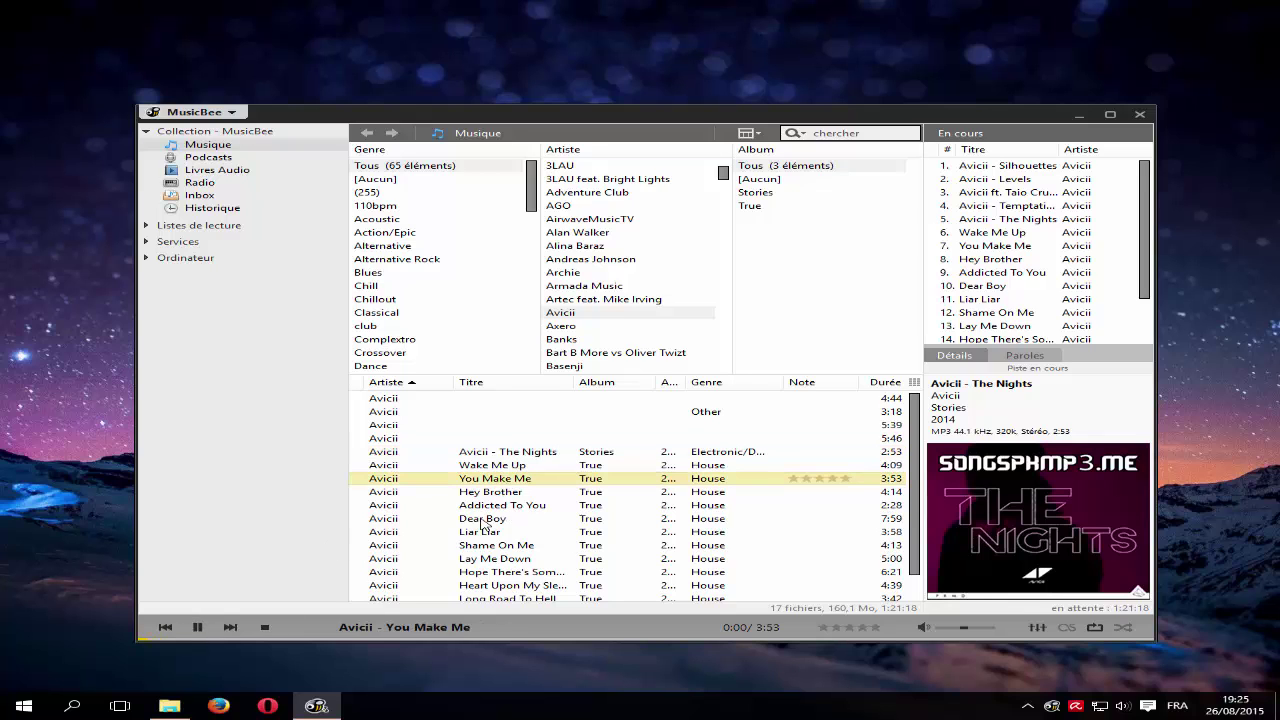
click(198, 627)
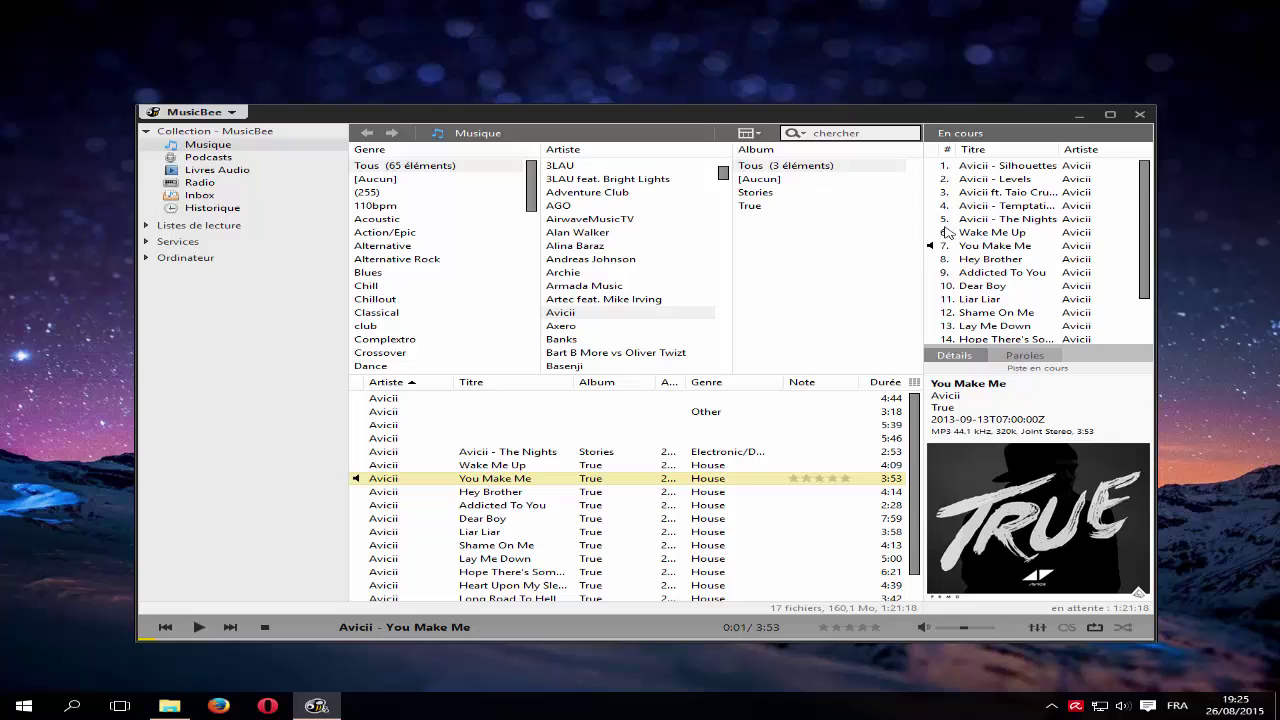
scroll(944, 228, down, 1)
scroll(940, 222, up, 1)
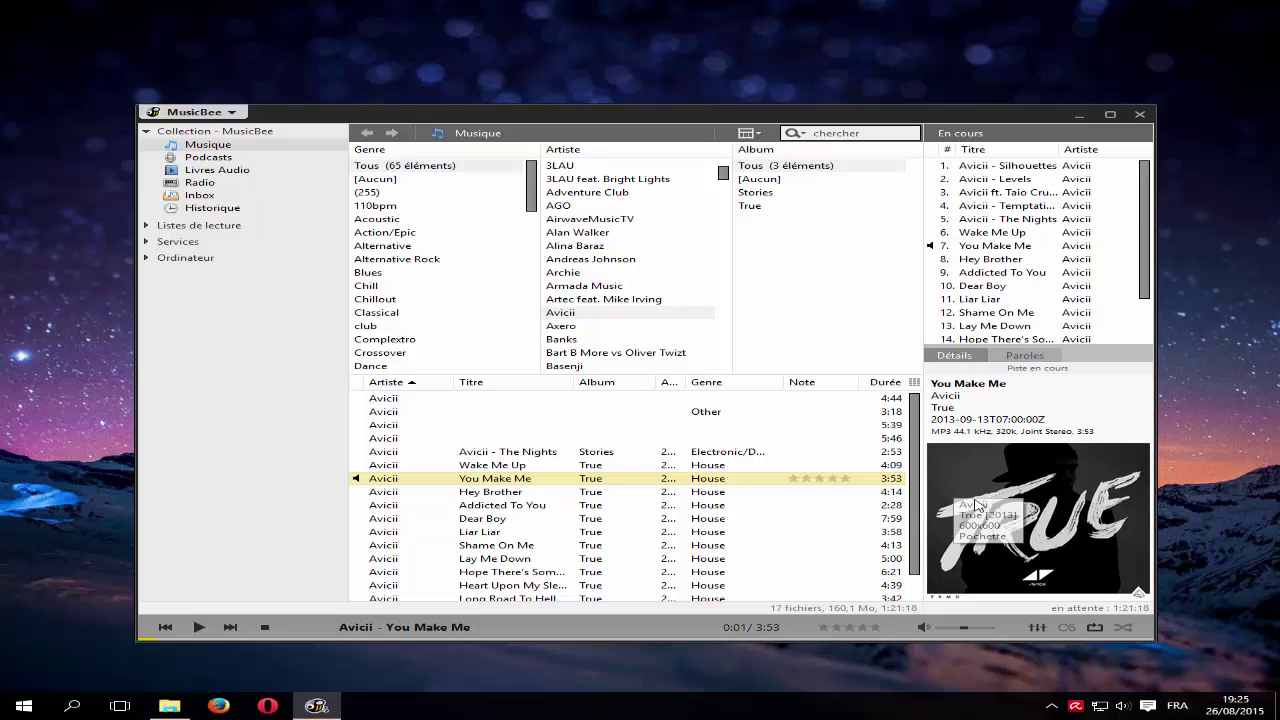
Show the lyrics of the current track and read through them to the end.
click(1019, 358)
scroll(1045, 445, down, 3)
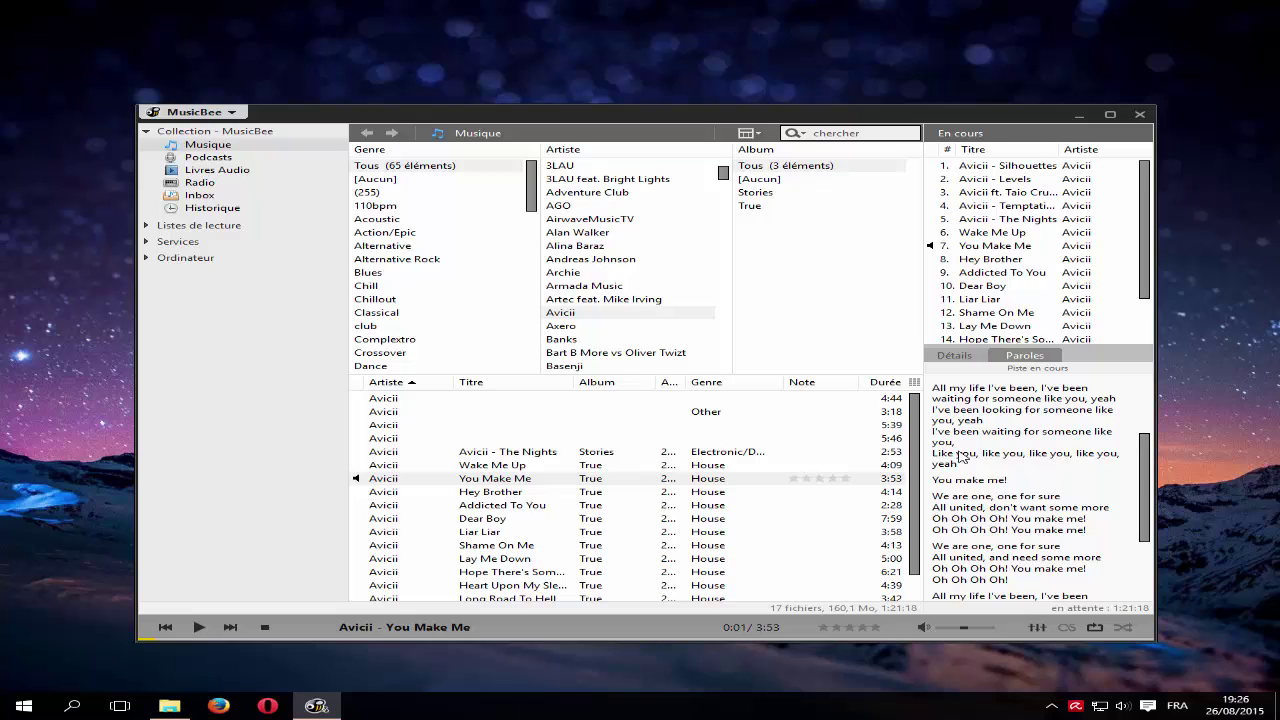
scroll(968, 460, down, 3)
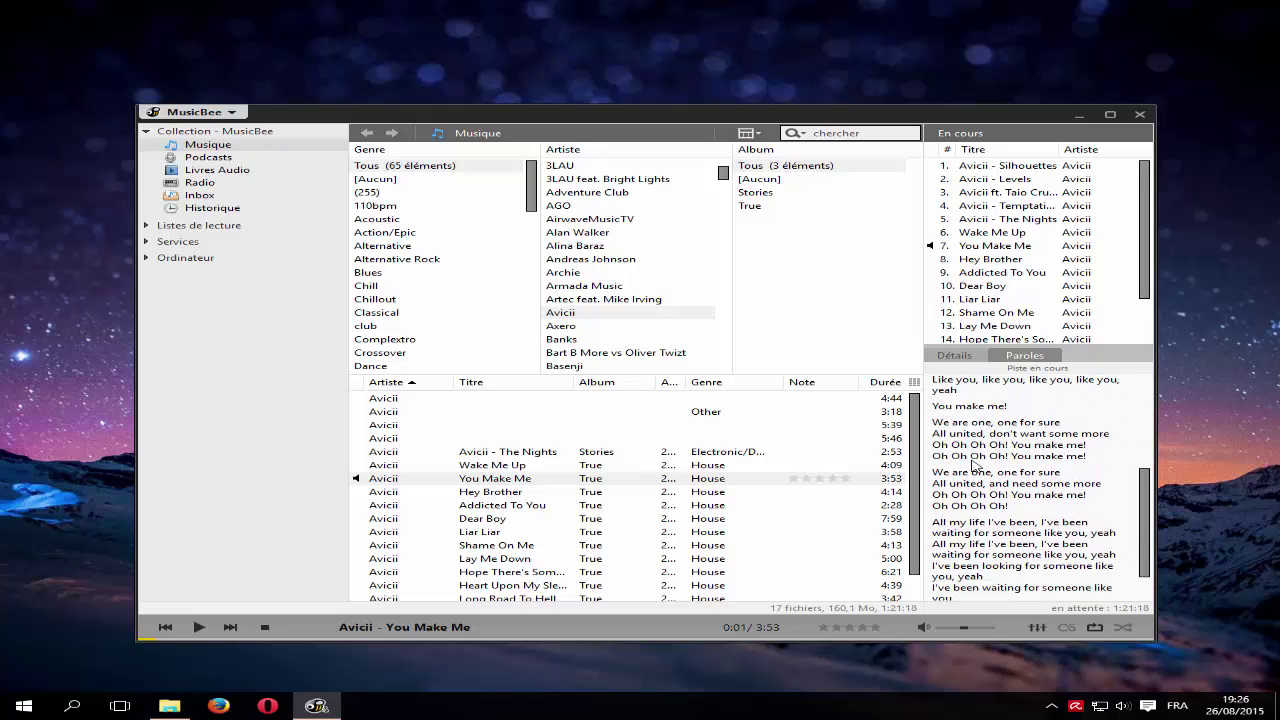
scroll(975, 465, down, 2)
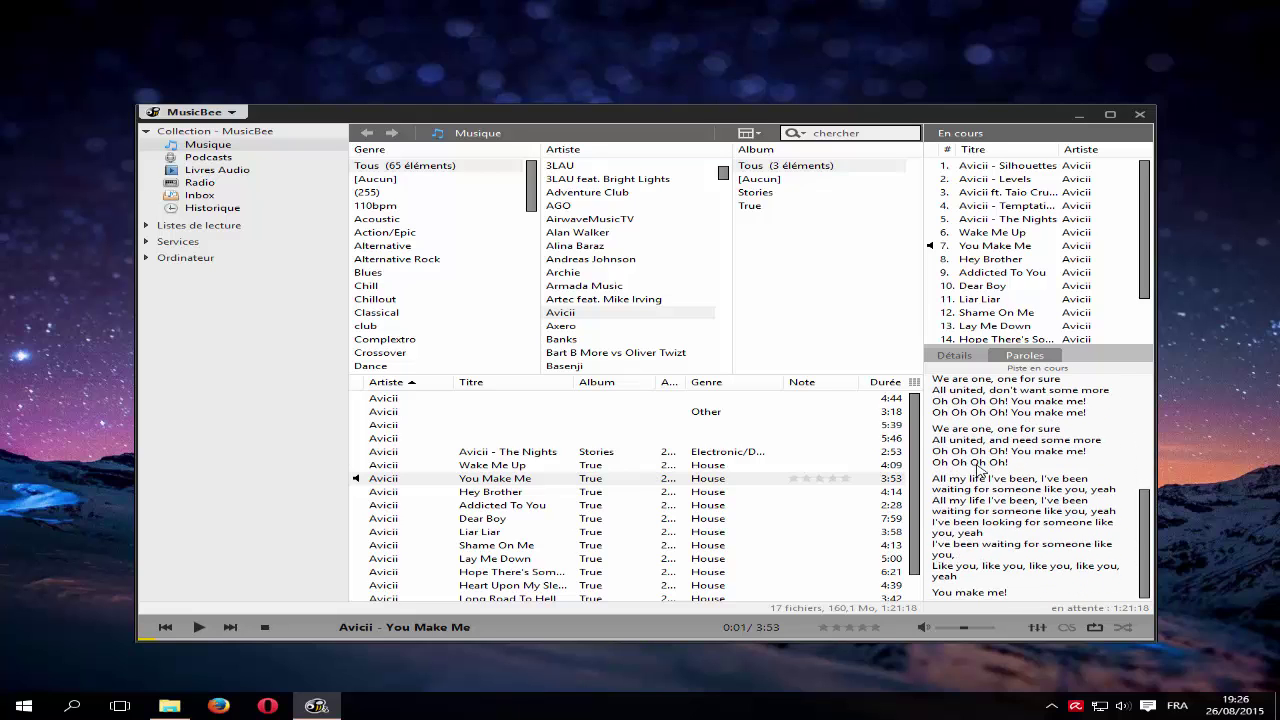
scroll(979, 471, up, 9)
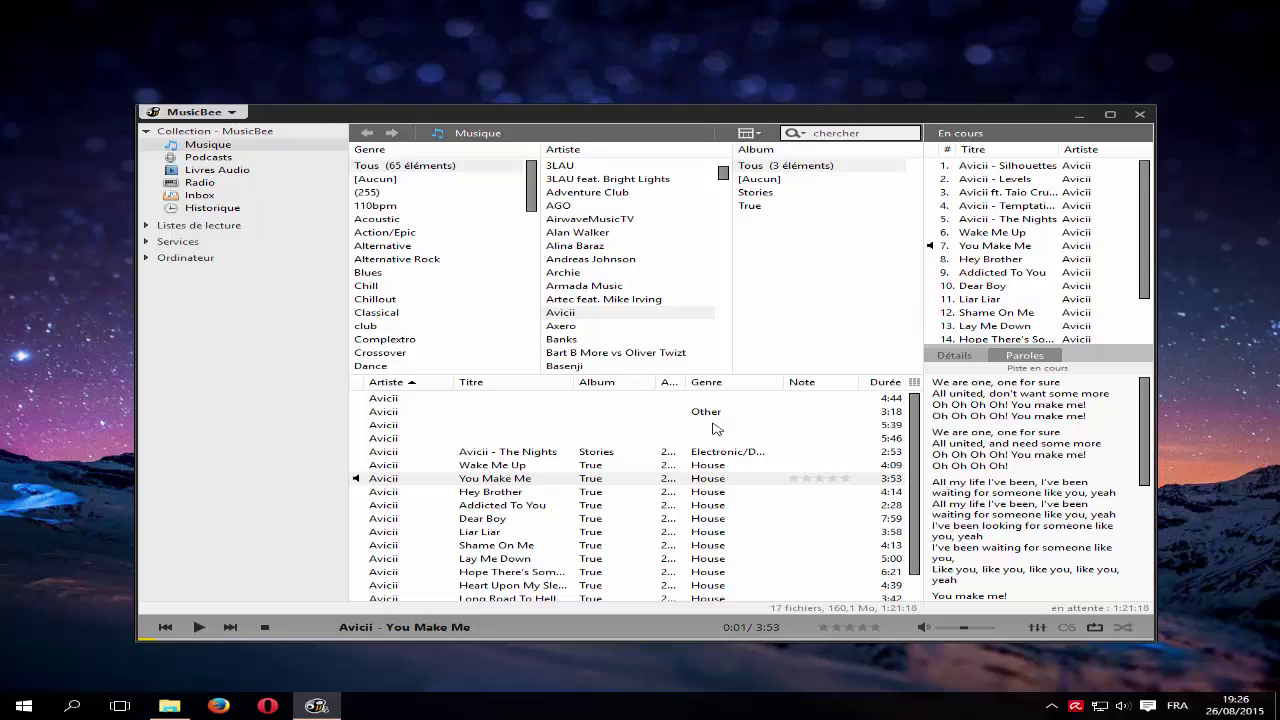
Play "You Make Me" again, skip ahead to about 1:03 and pause it.
scroll(685, 444, down, 1)
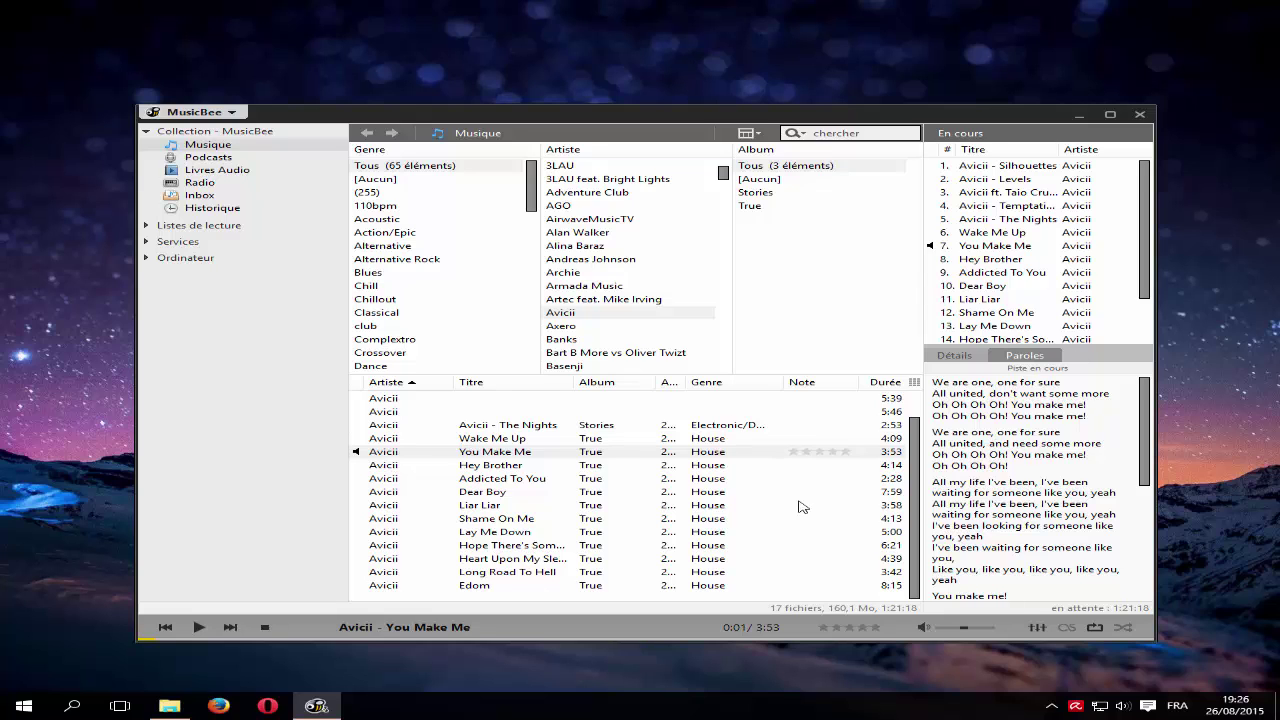
double_click(503, 452)
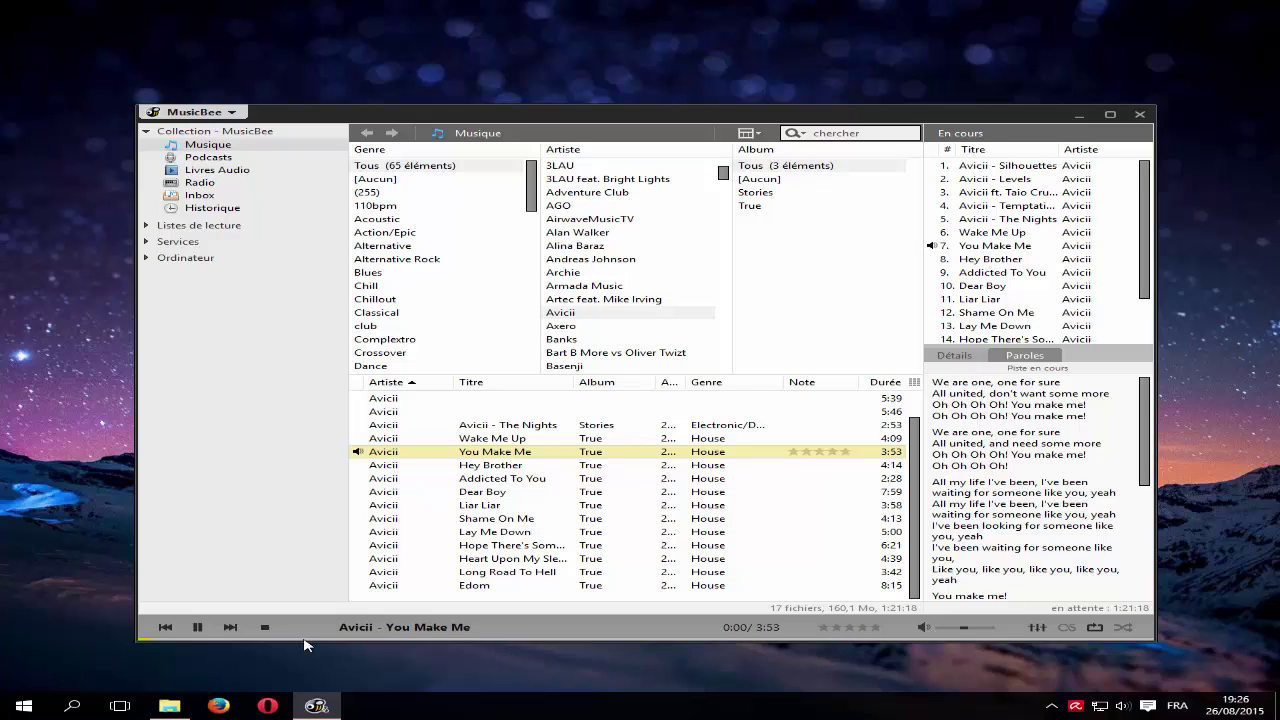
click(415, 640)
click(198, 627)
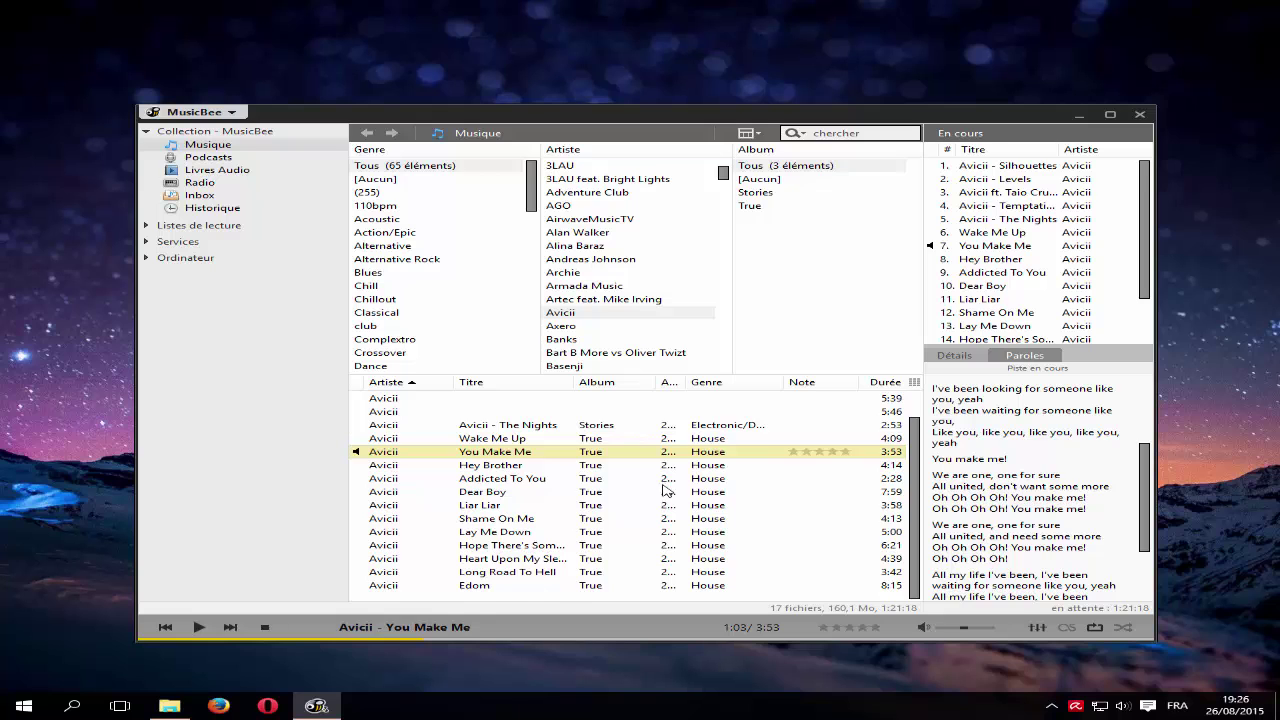
Browse the artist list and the remaining lyrics, and switch the current track's information back to its details.
scroll(632, 492, up, 1)
scroll(622, 228, down, 12)
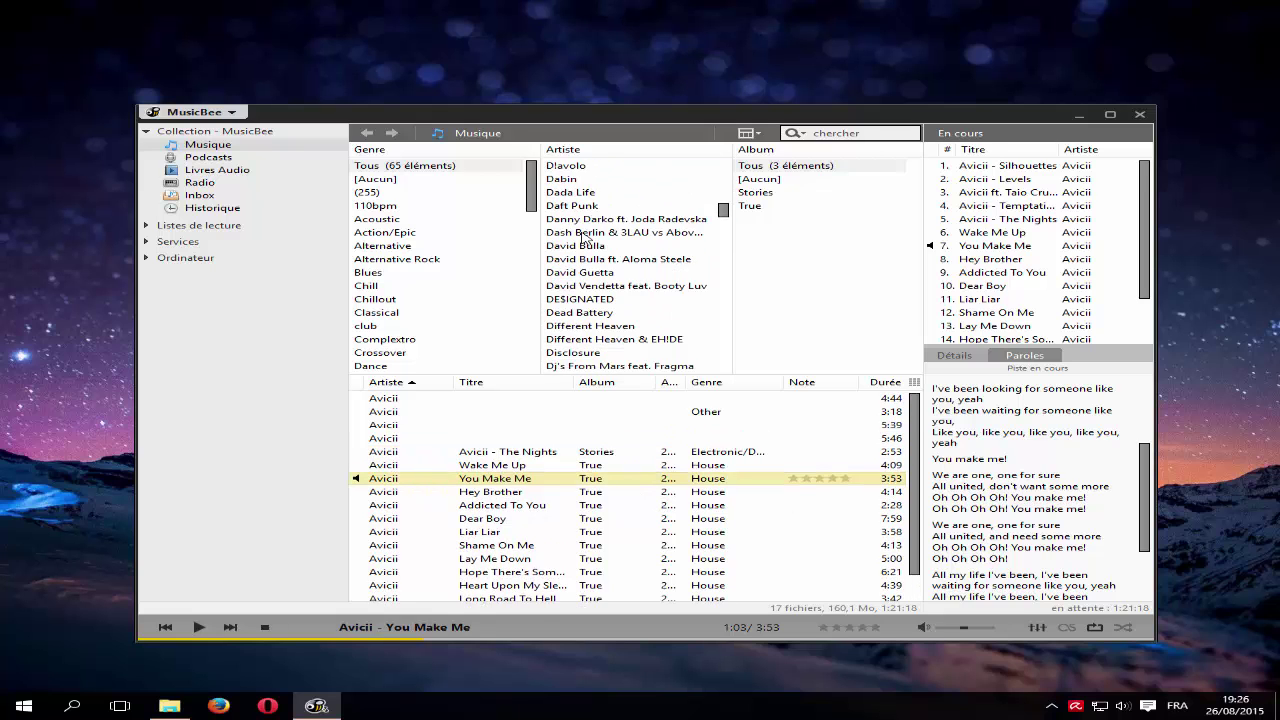
scroll(1008, 245, down, 2)
scroll(1010, 245, up, 2)
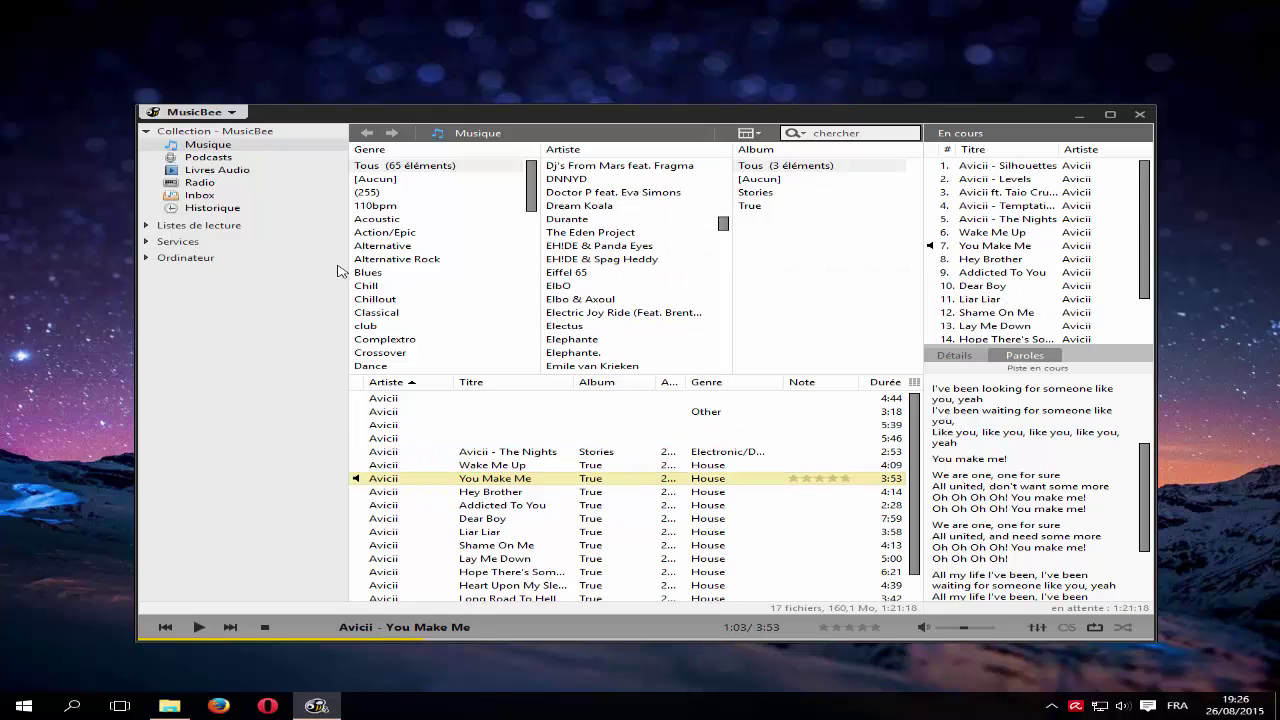
scroll(965, 420, down, 3)
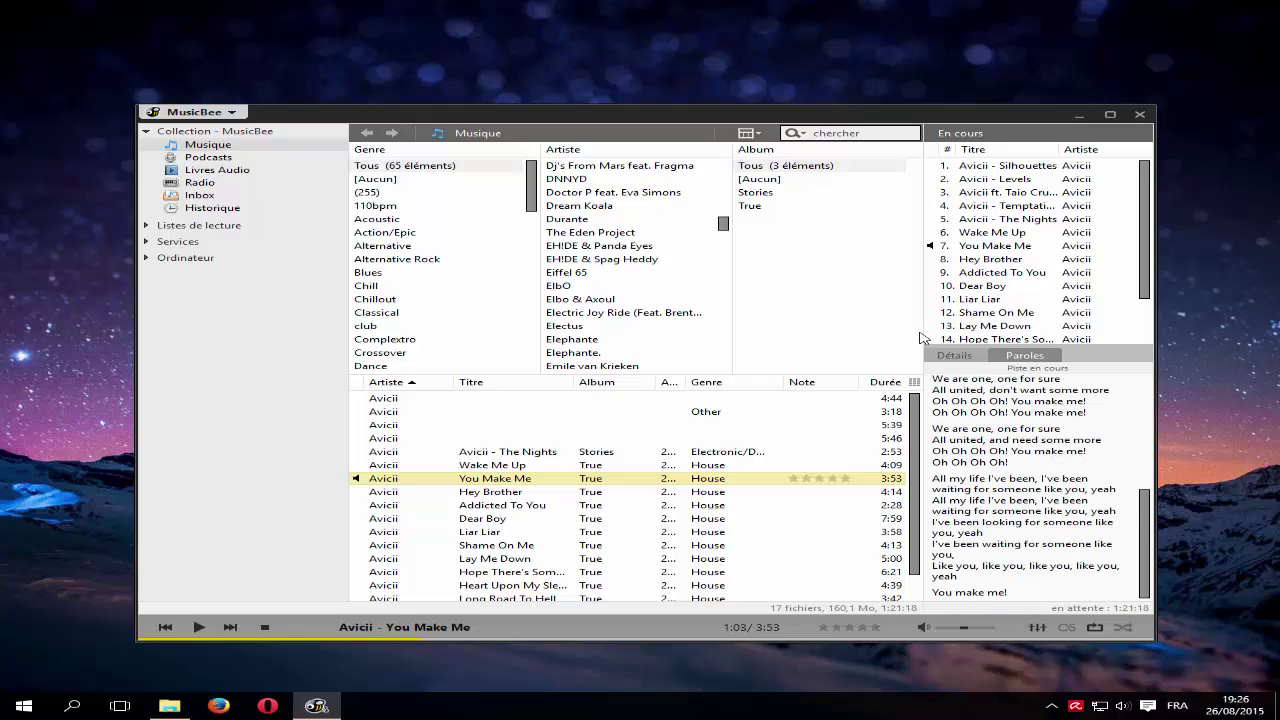
click(952, 356)
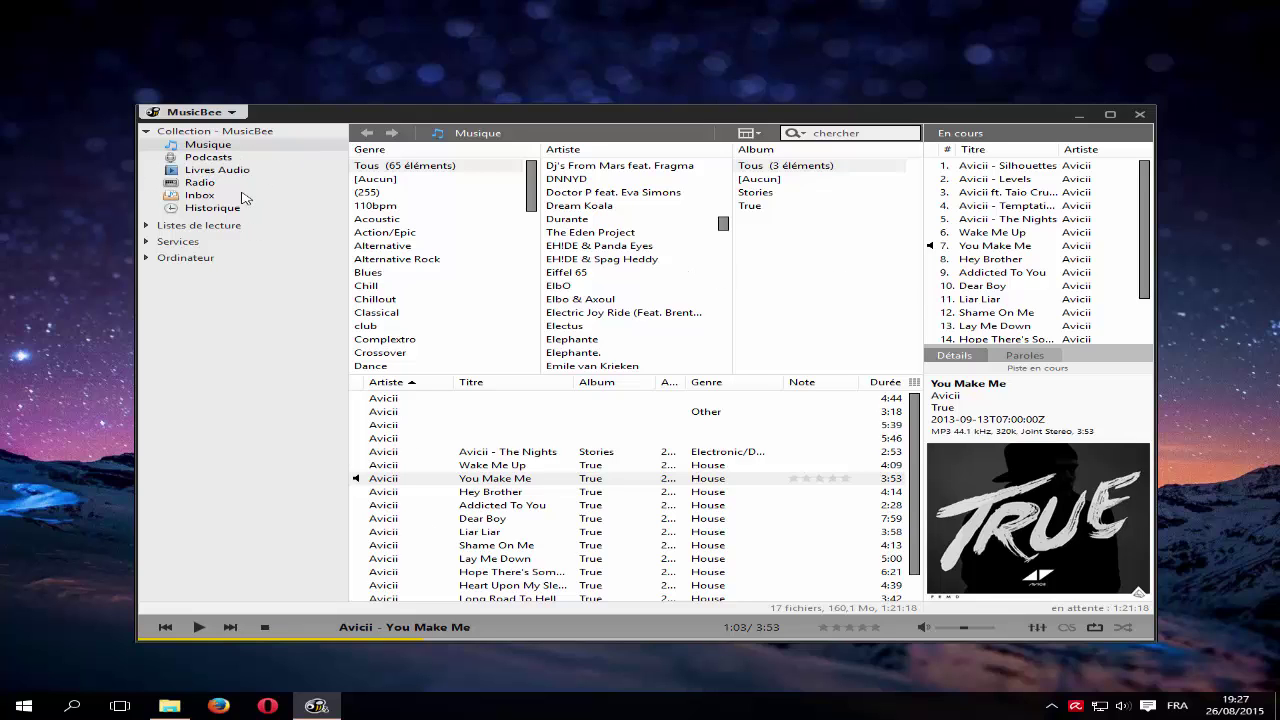
Examine the Interface (2), Interface (1) and Outils pages of the preferences, and close them without saving.
click(194, 112)
mouse_move(240, 131)
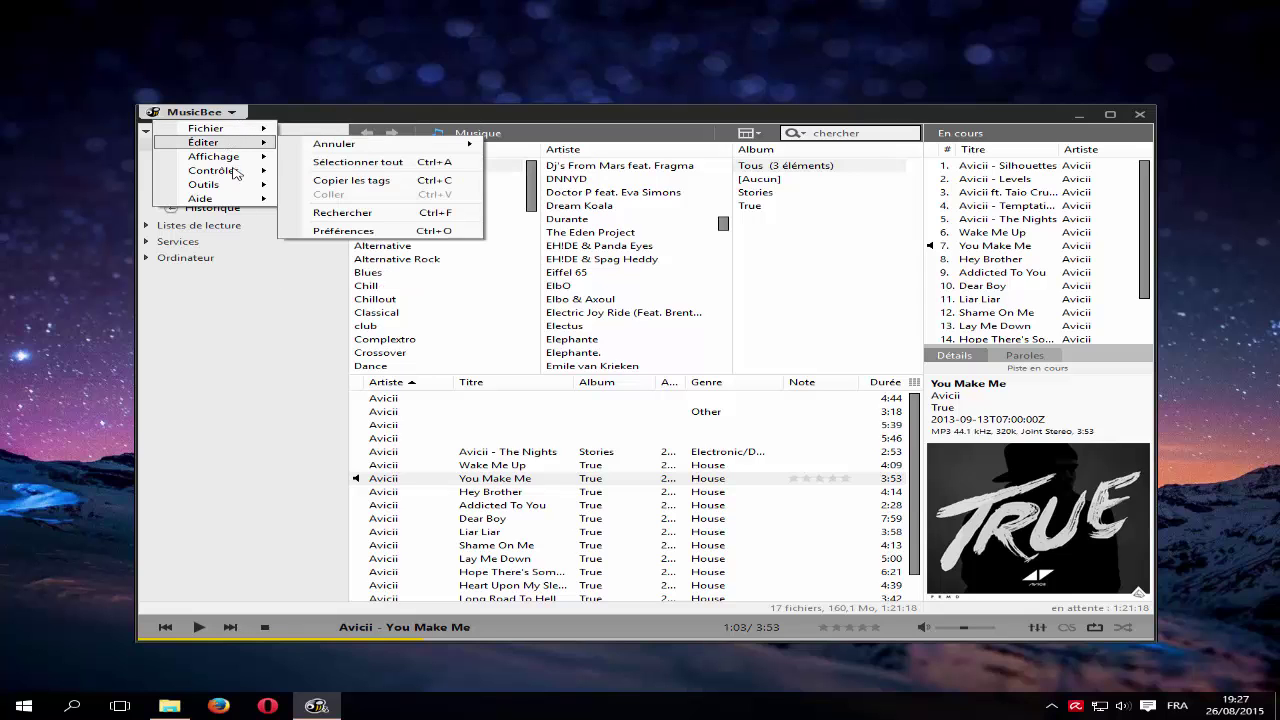
click(356, 230)
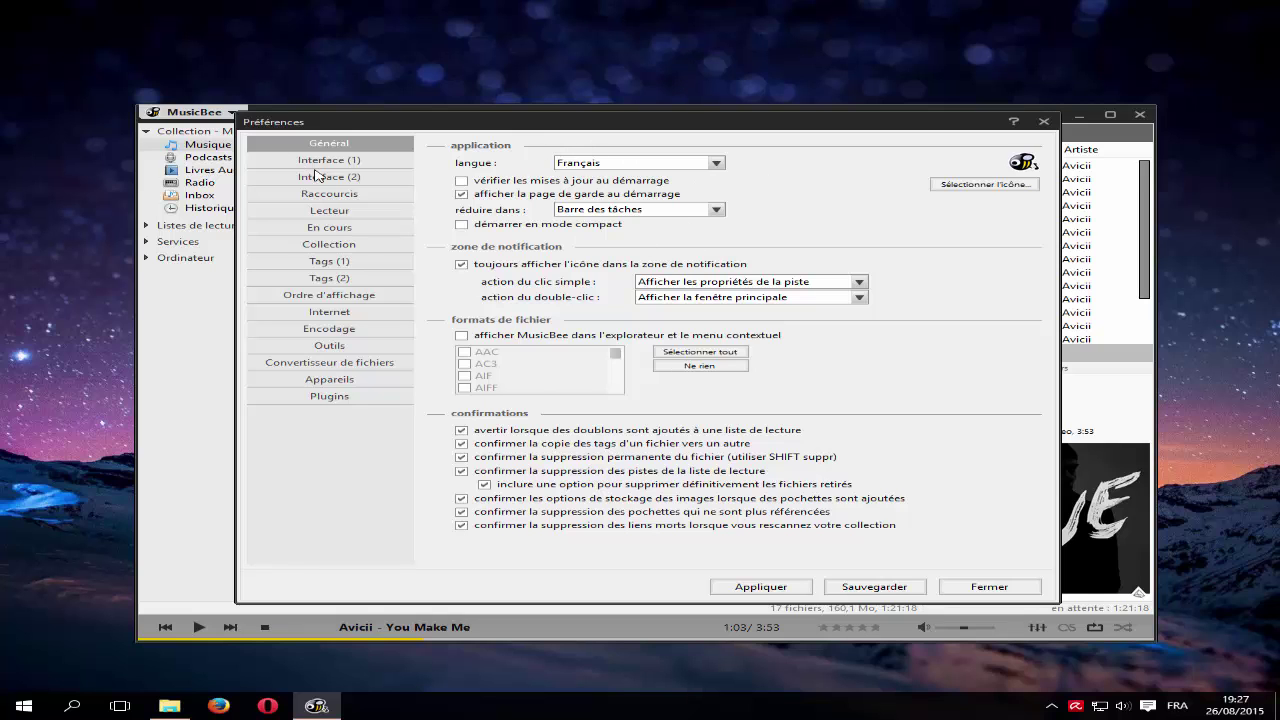
click(316, 176)
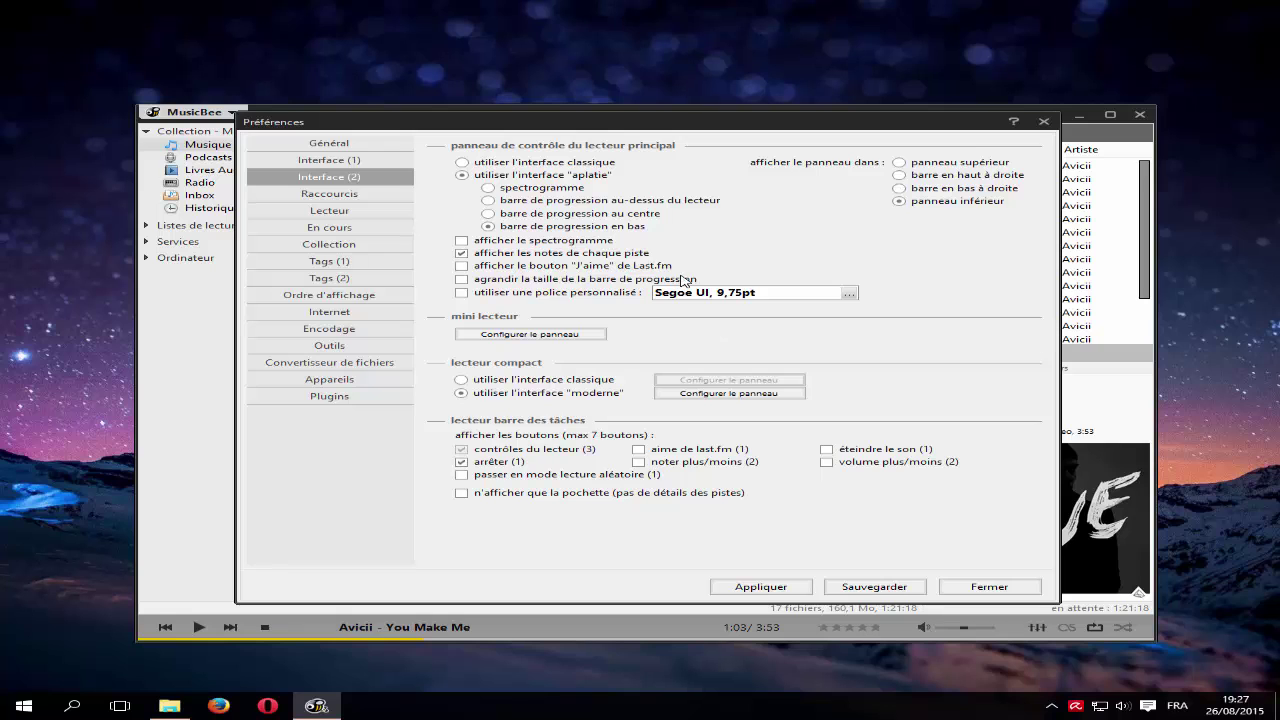
click(350, 163)
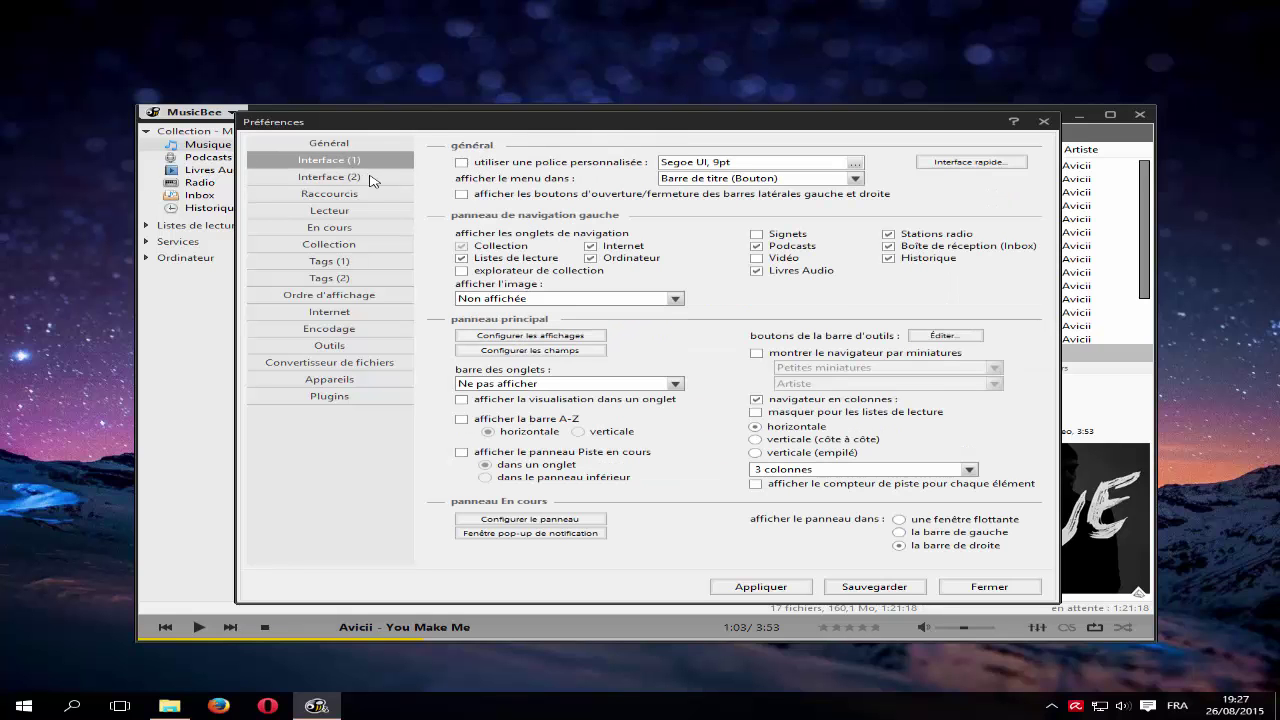
click(341, 348)
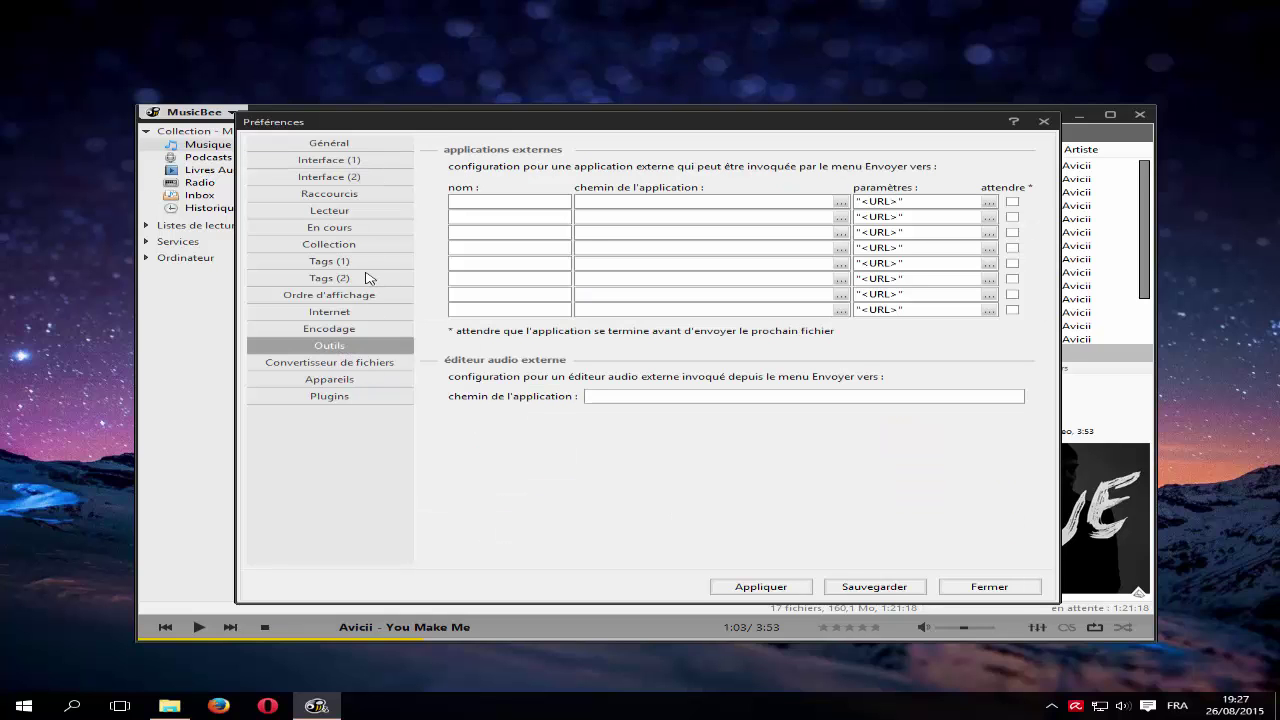
click(1004, 588)
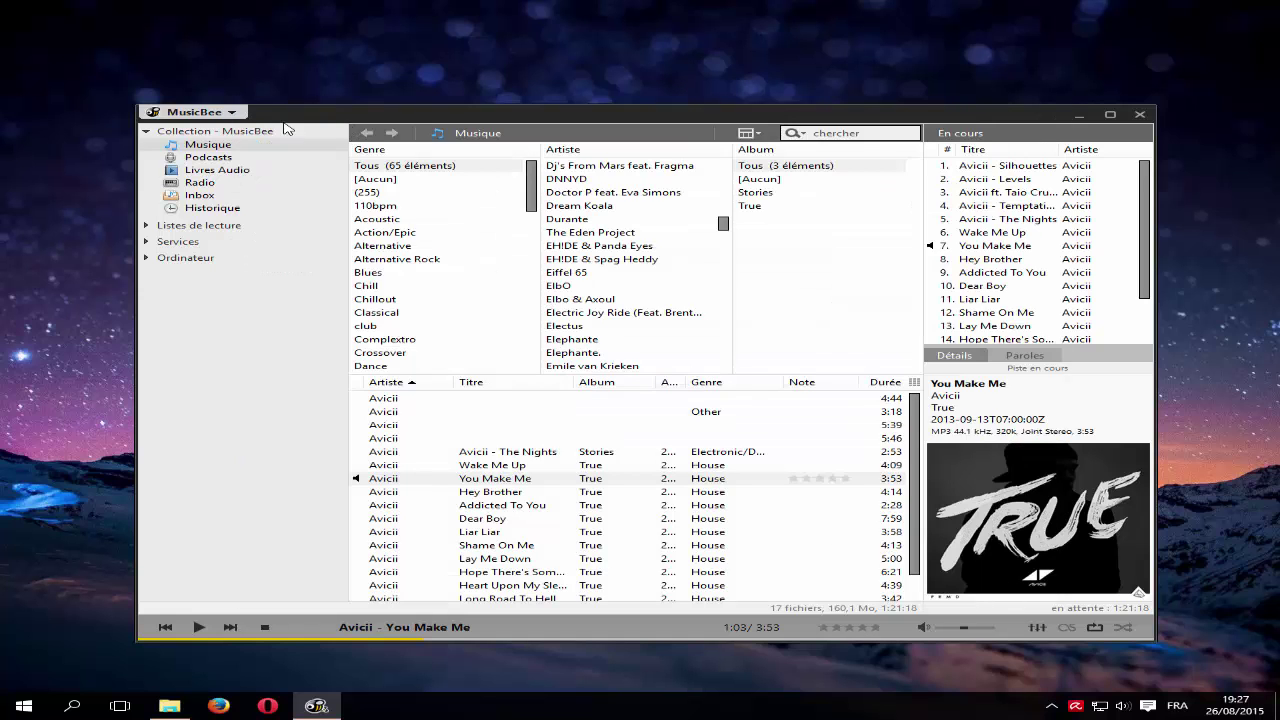
Switch to the mini player, move it lower on the desktop, and return to the main player.
click(226, 113)
mouse_move(213, 144)
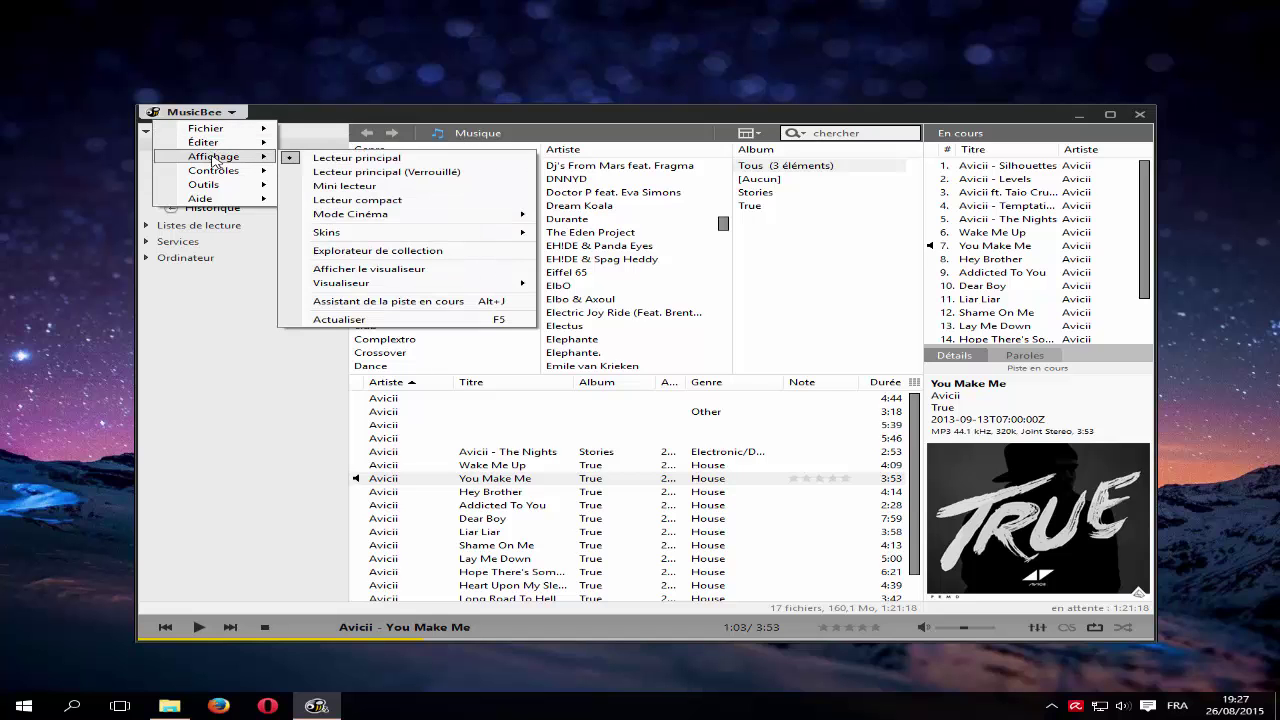
click(432, 191)
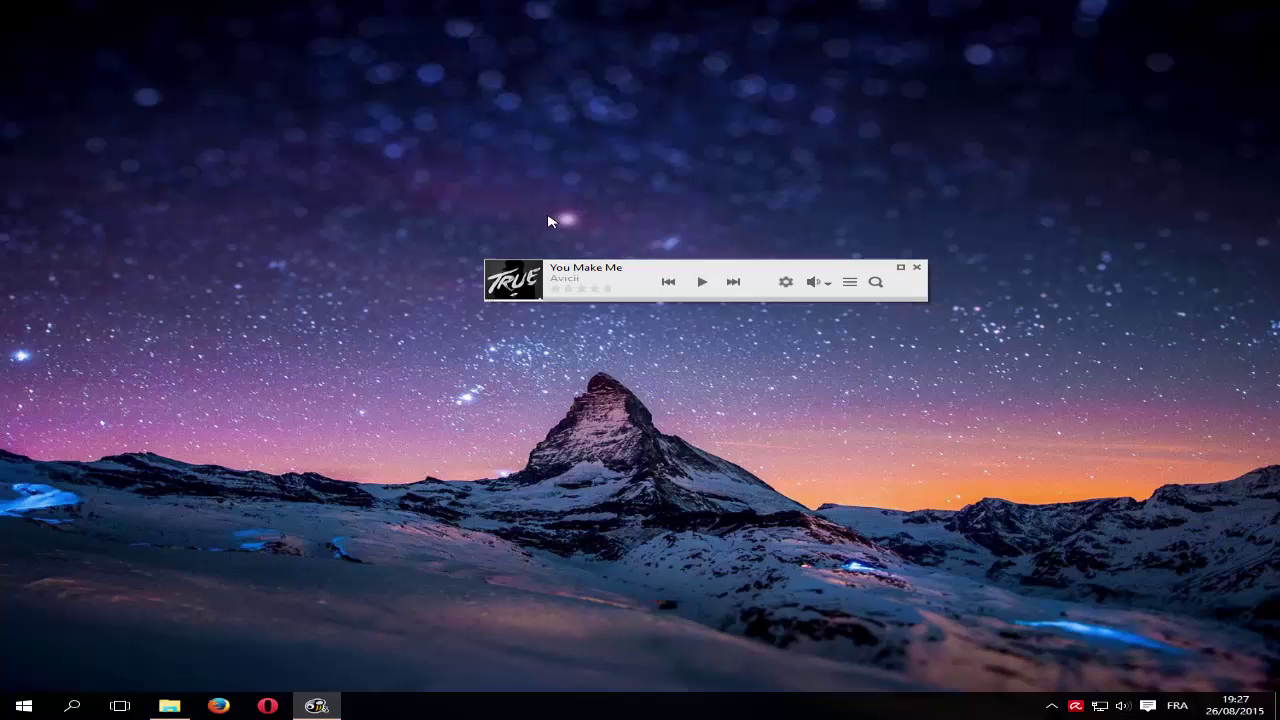
drag(561, 281, 535, 357)
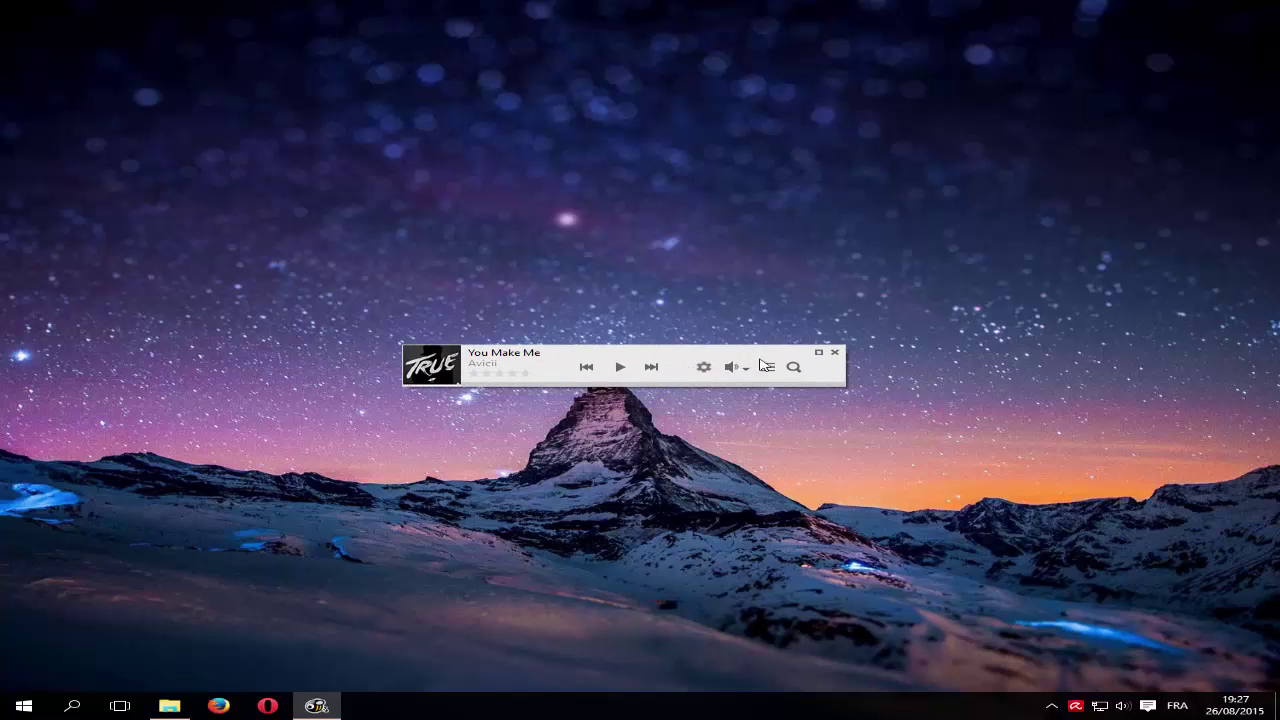
click(818, 352)
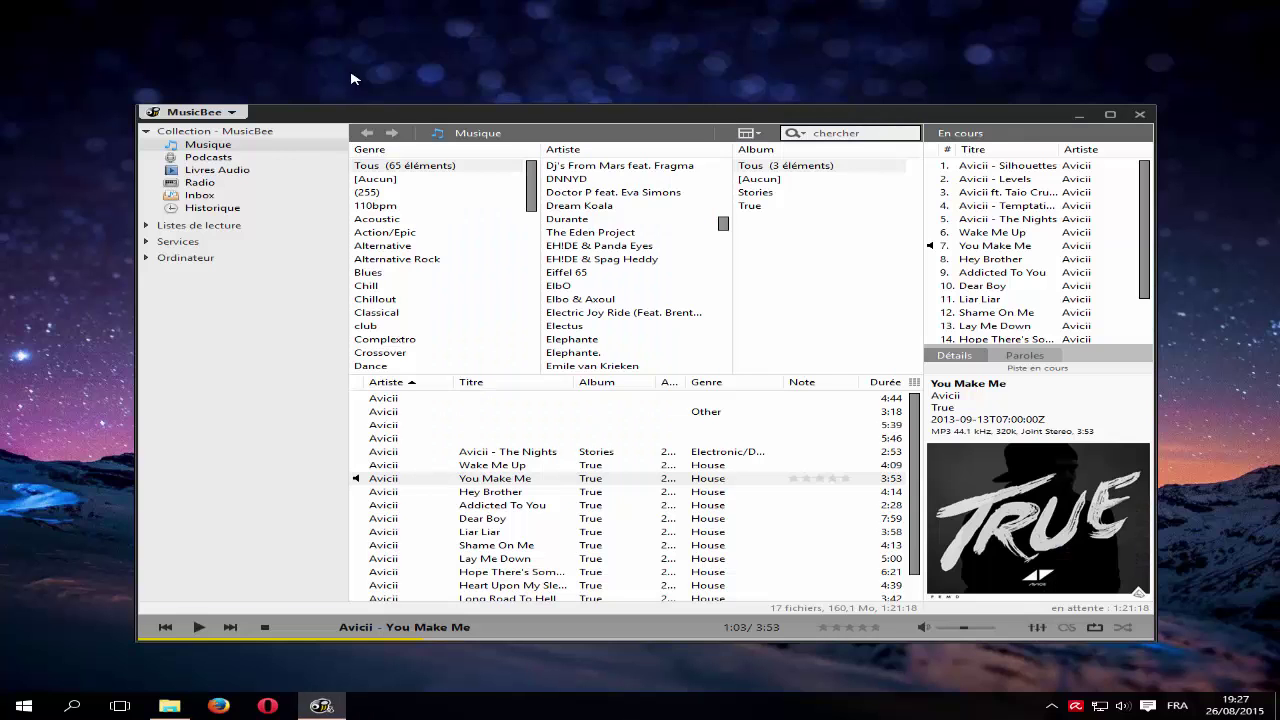
Switch to the compact player, shift its window slightly, and return to the main player.
click(192, 112)
mouse_move(234, 156)
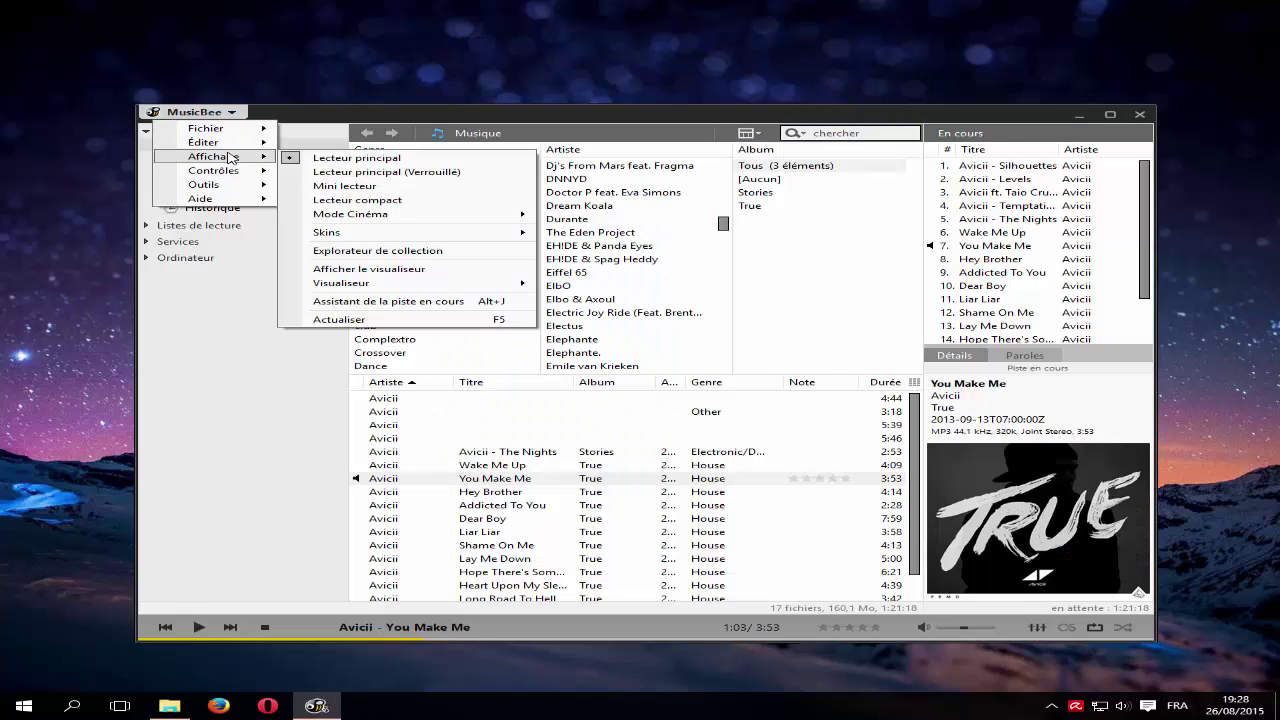
click(380, 200)
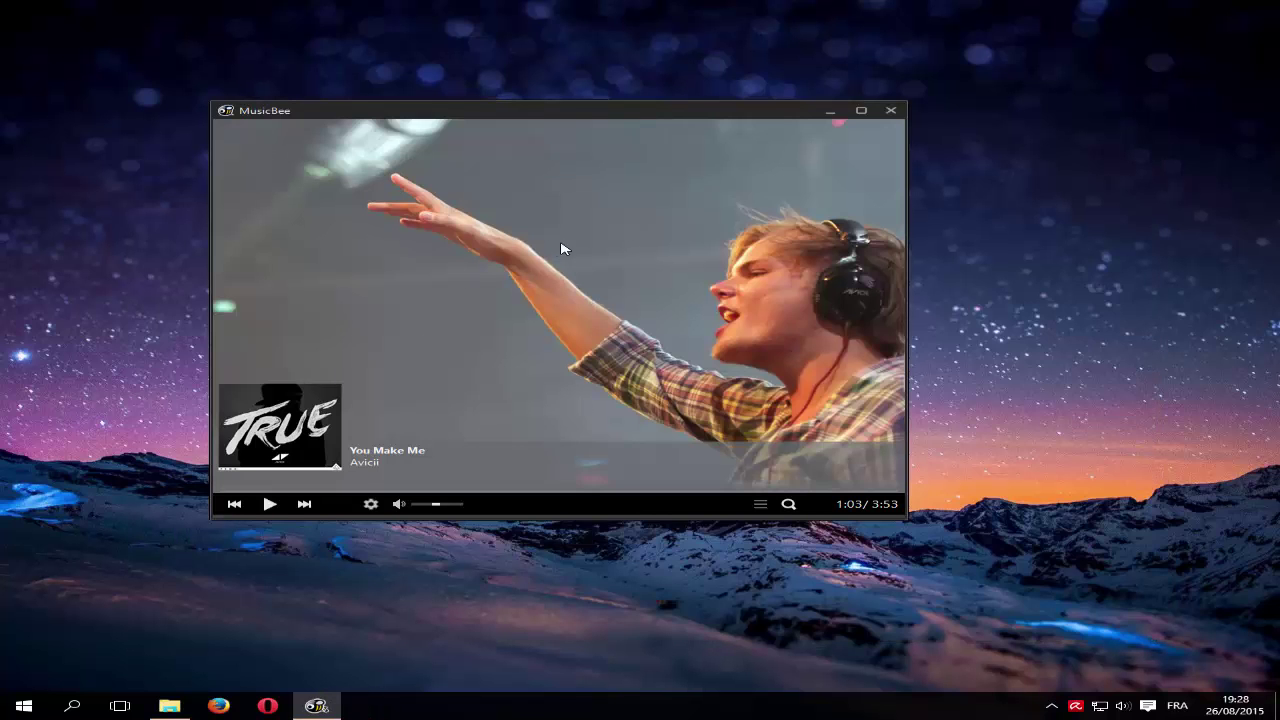
drag(420, 113, 428, 126)
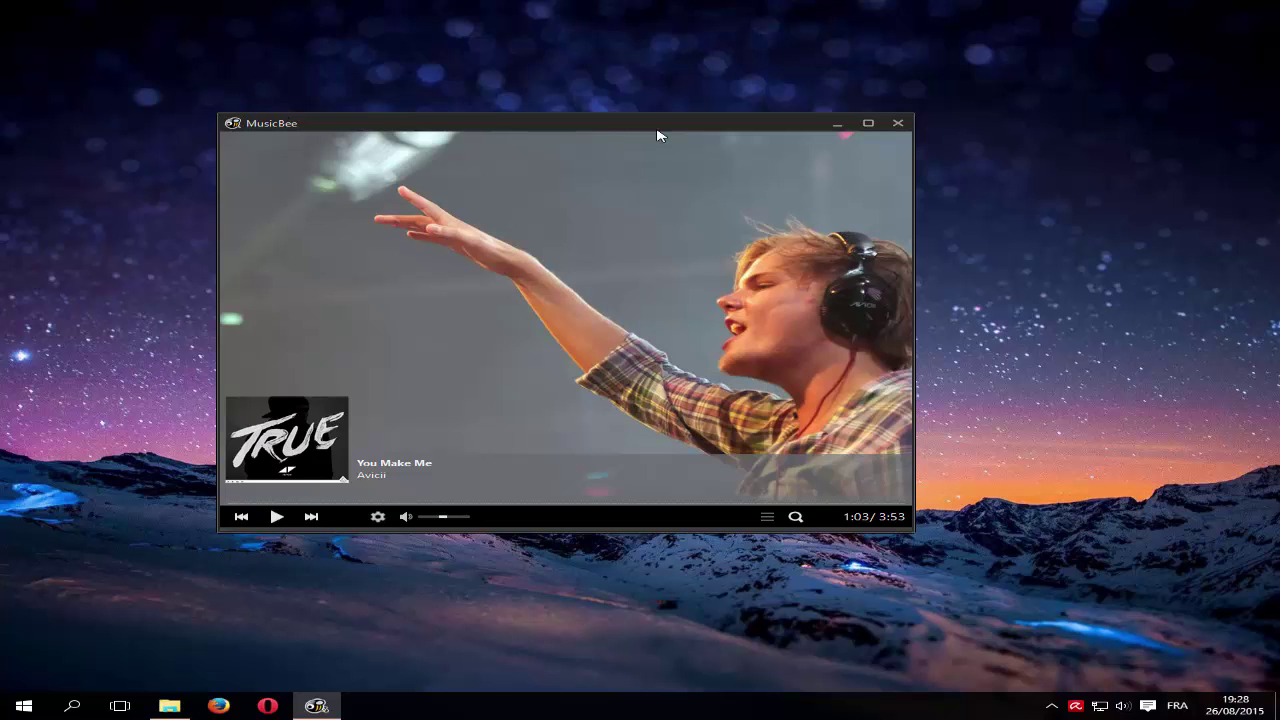
click(868, 123)
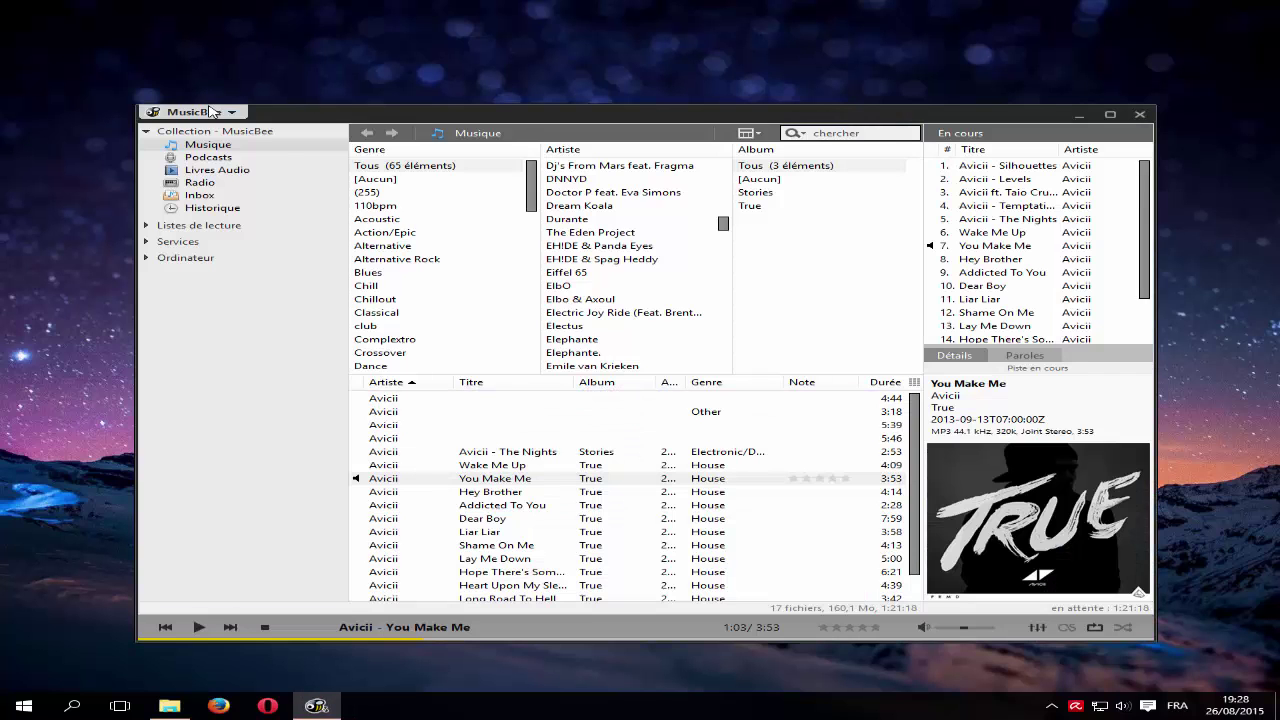
Look over the available cinema mode layouts, show the compact player again and close it to return to the main player.
click(211, 112)
mouse_move(240, 157)
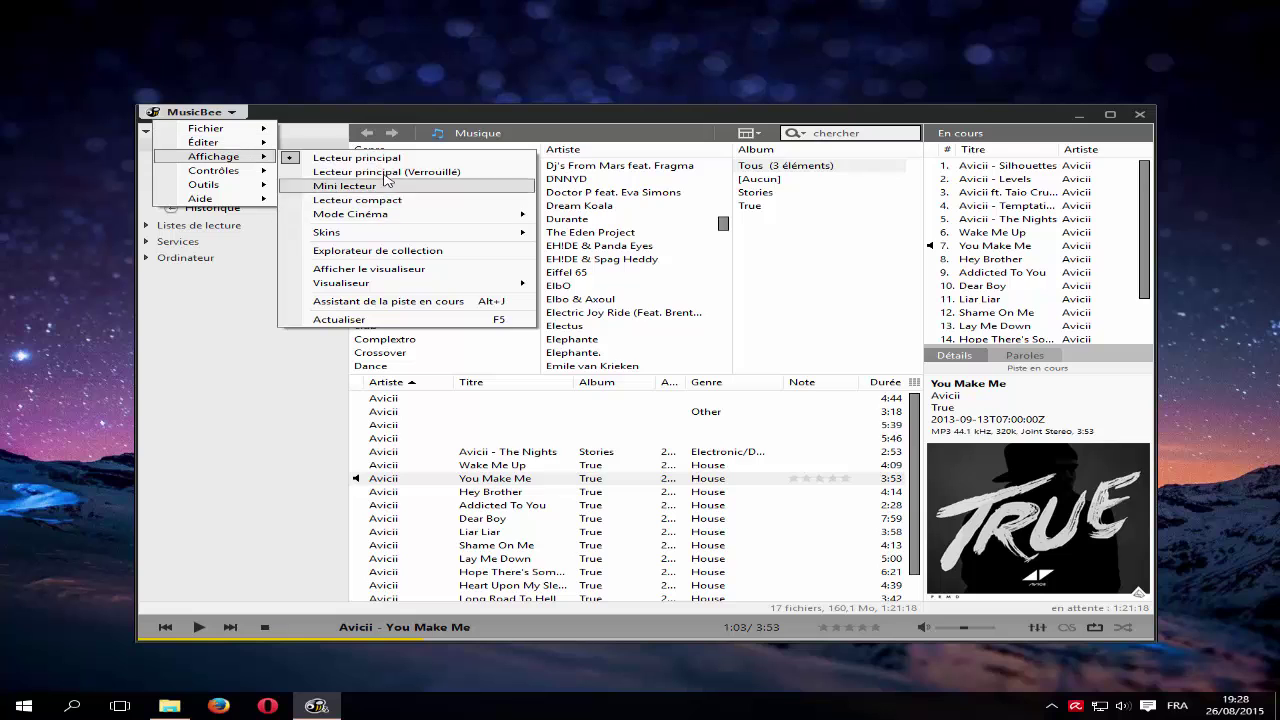
mouse_move(451, 216)
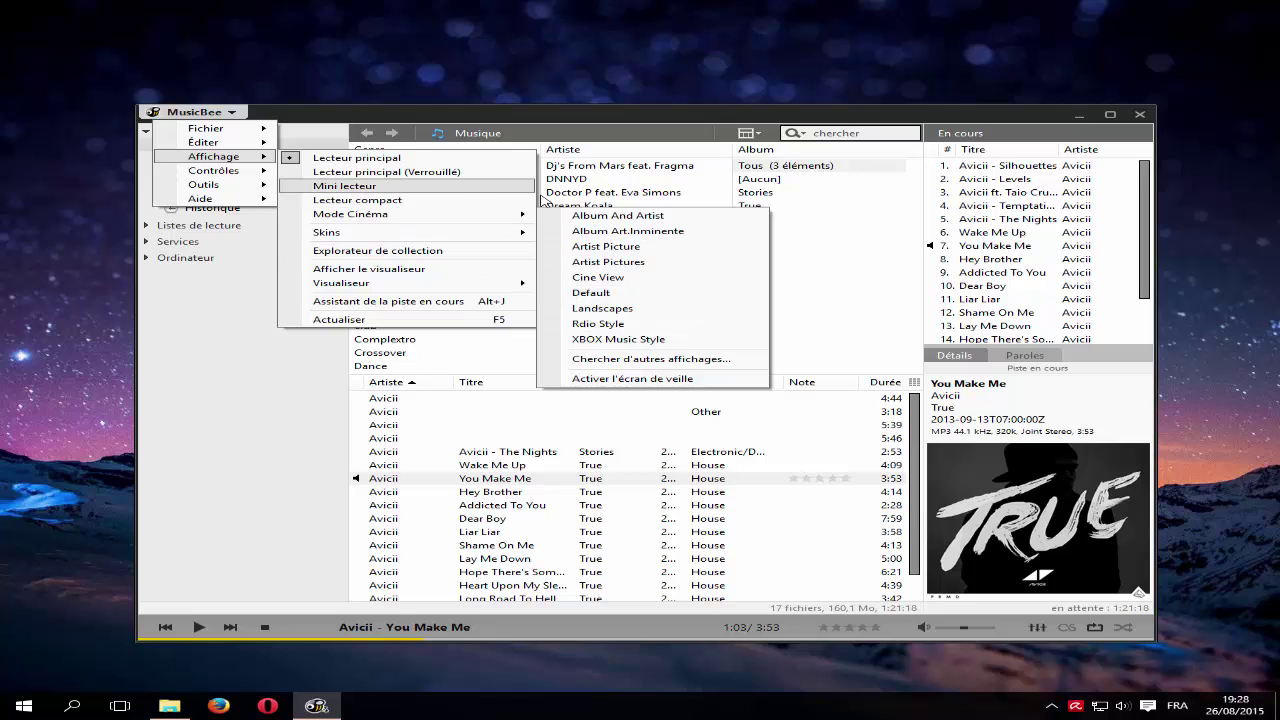
click(444, 202)
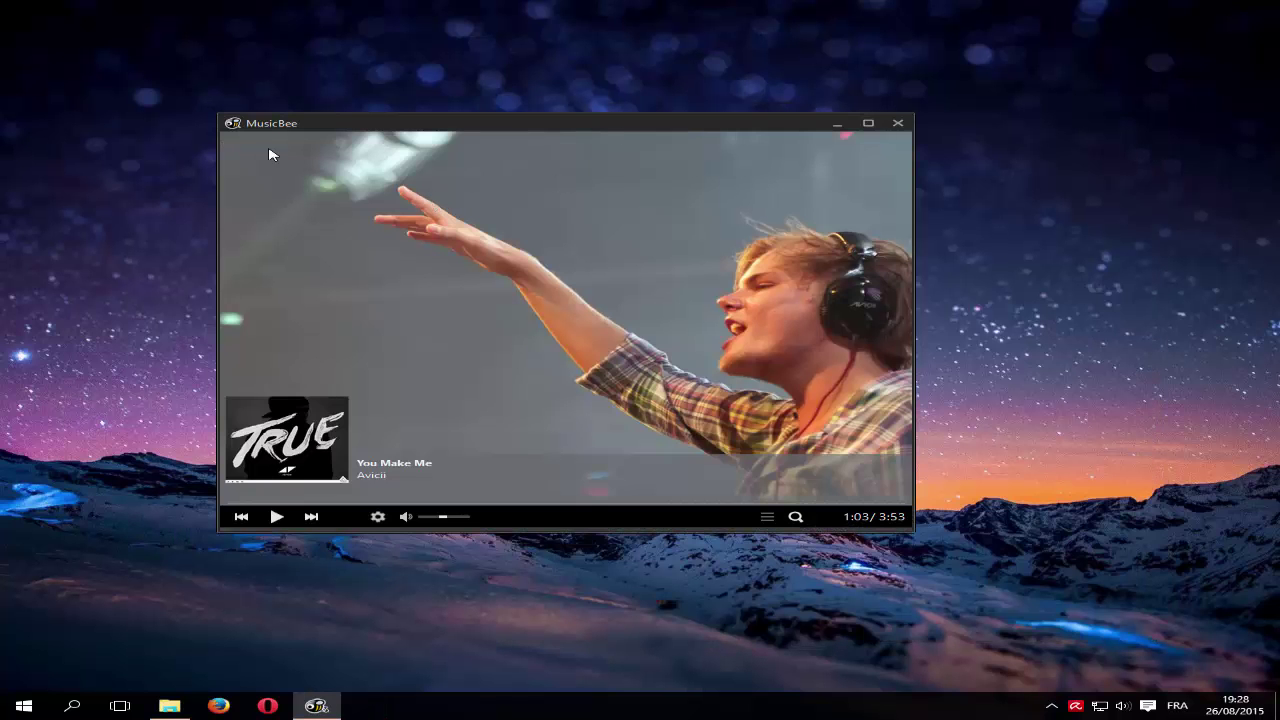
click(897, 123)
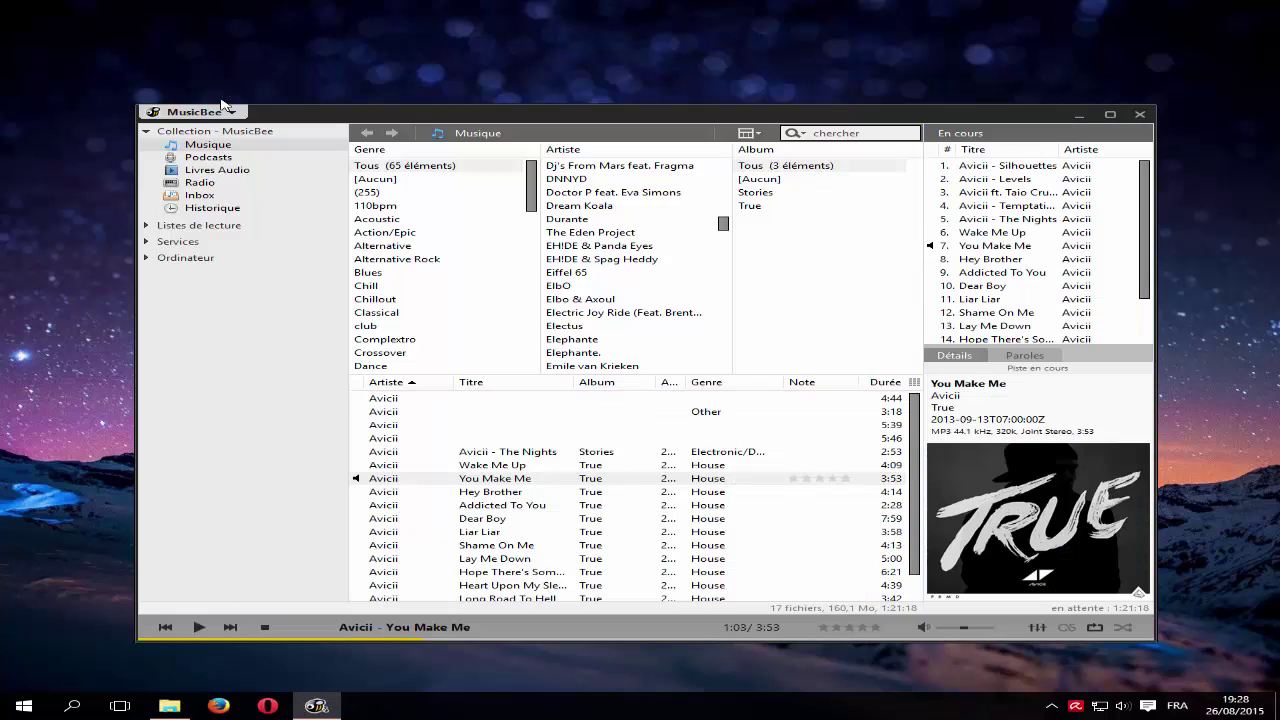
Apply the Deep Blue skin from the Blue group to the player.
click(193, 112)
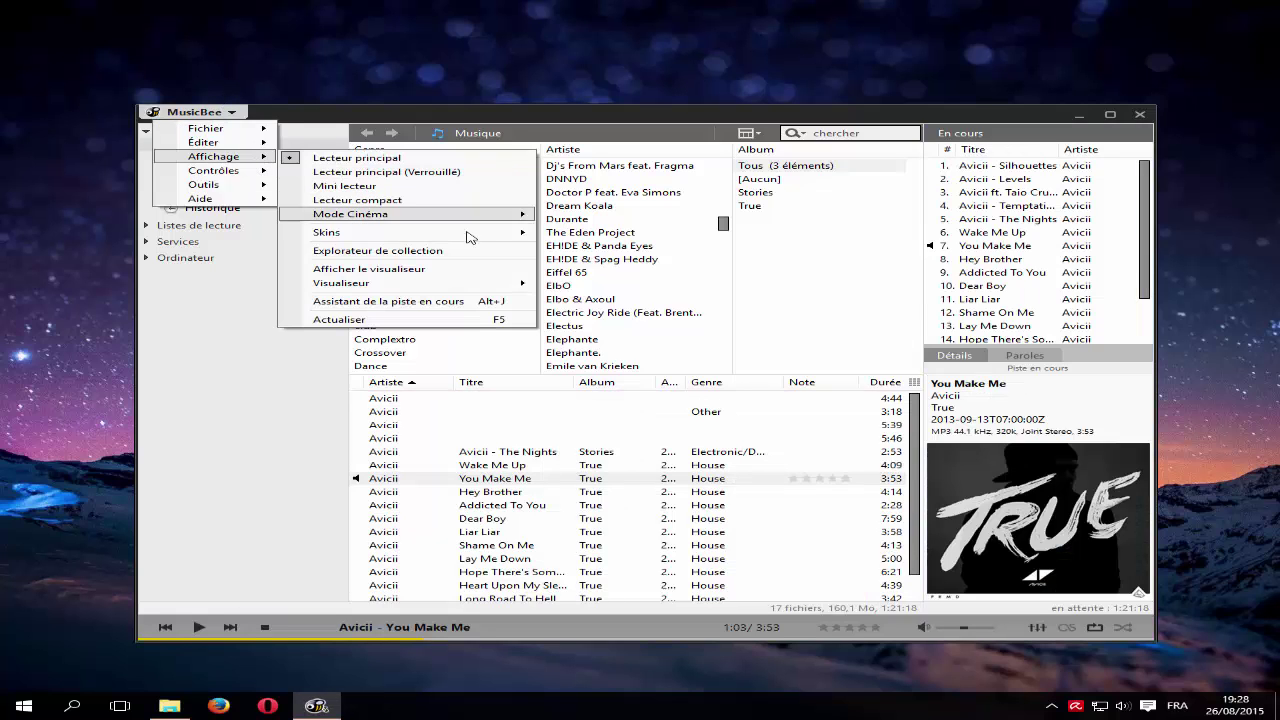
mouse_move(443, 238)
mouse_move(628, 256)
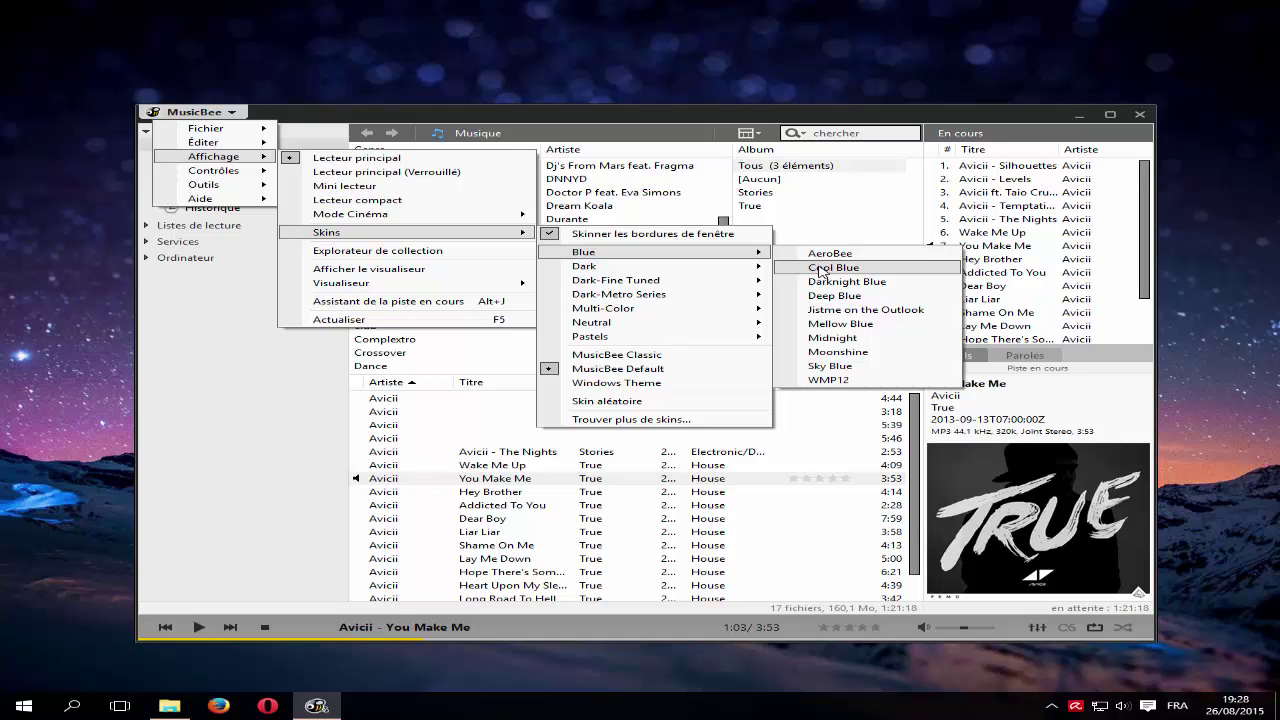
click(848, 298)
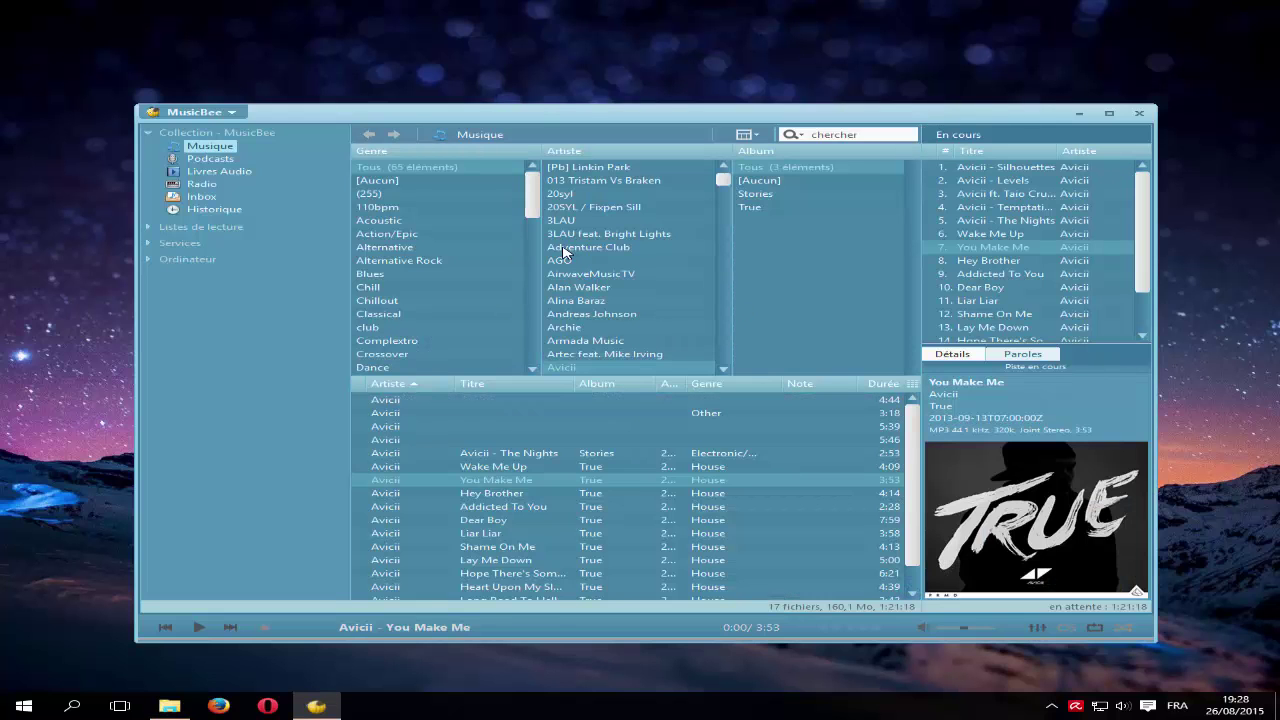
Change the skin to Windows Theme and move the player window slightly.
click(208, 113)
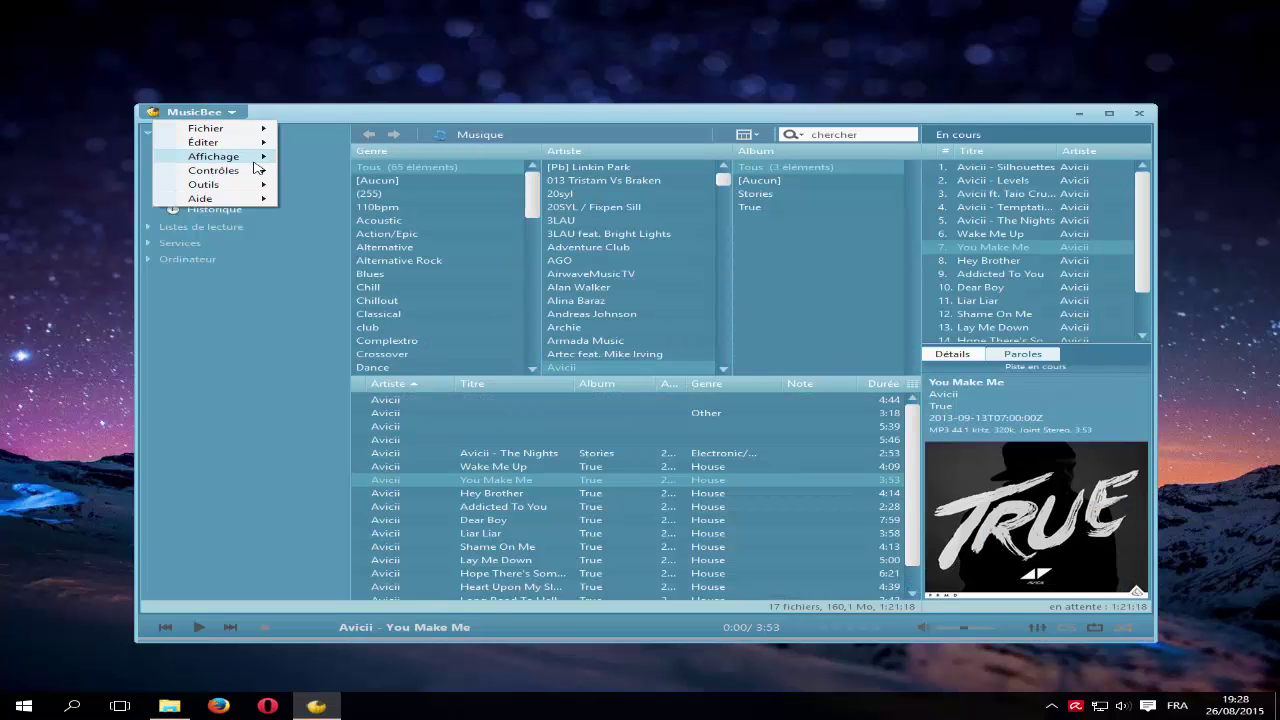
mouse_move(437, 238)
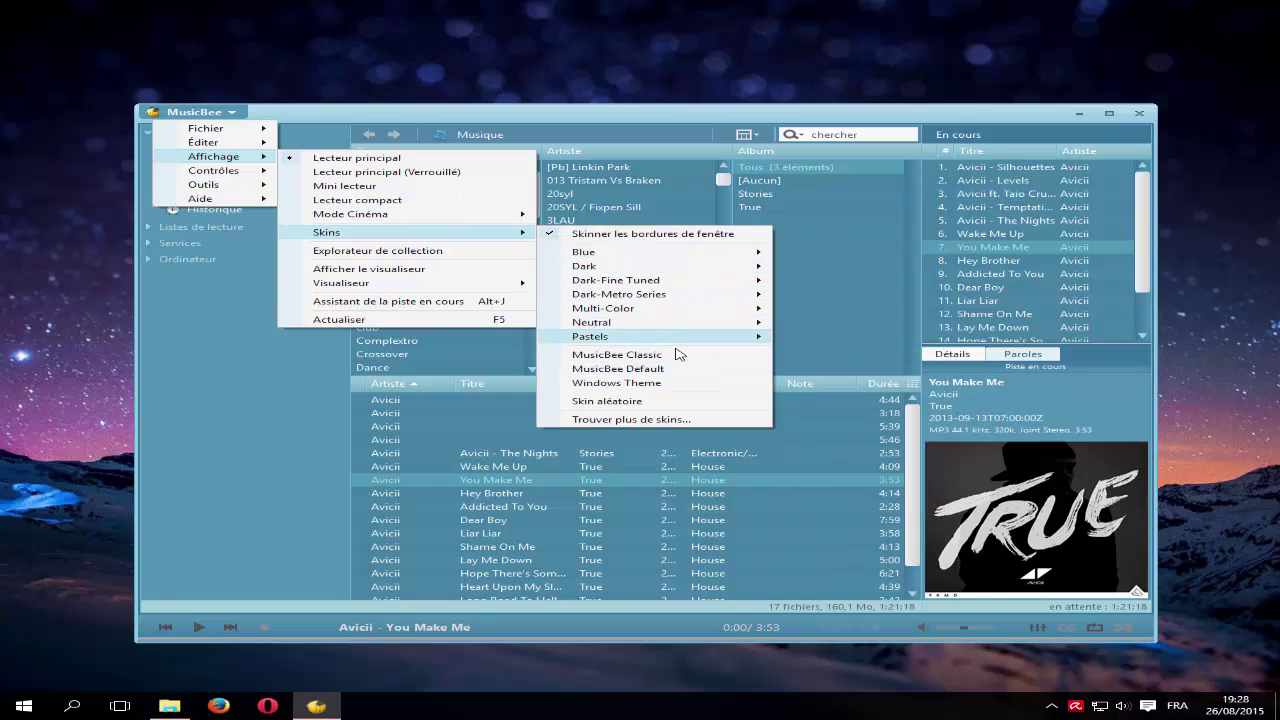
click(655, 369)
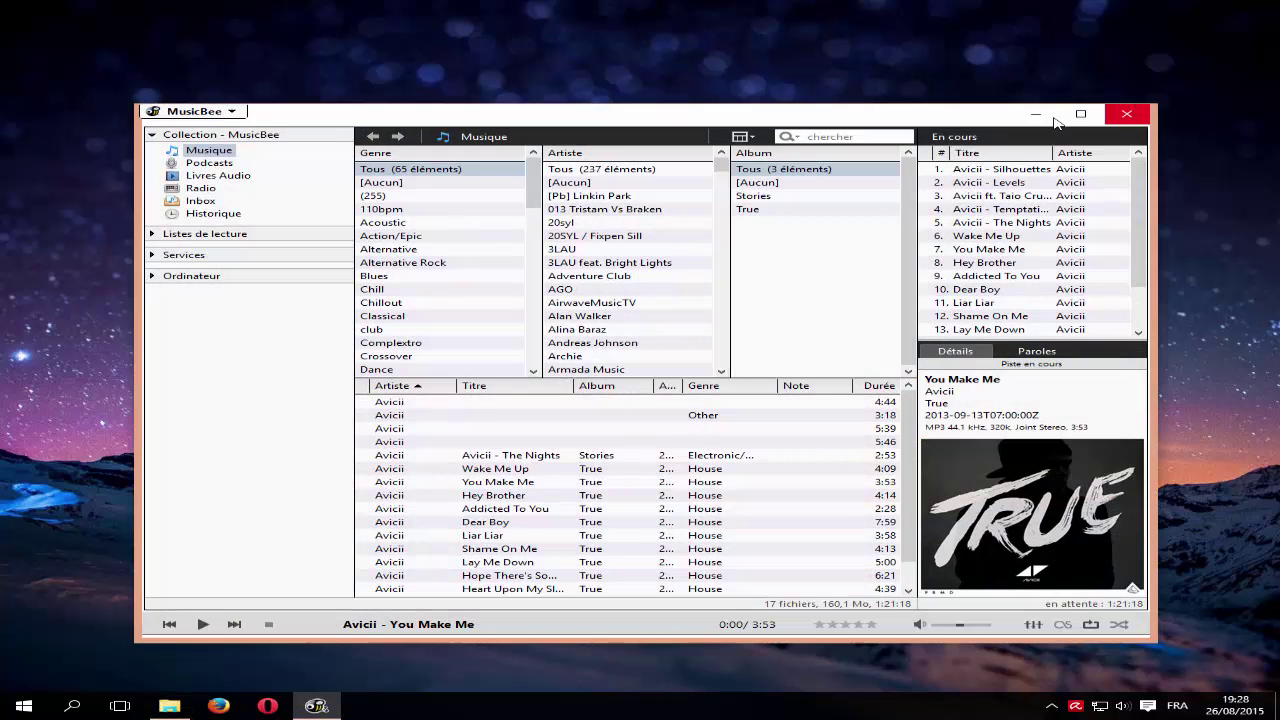
drag(832, 114, 834, 111)
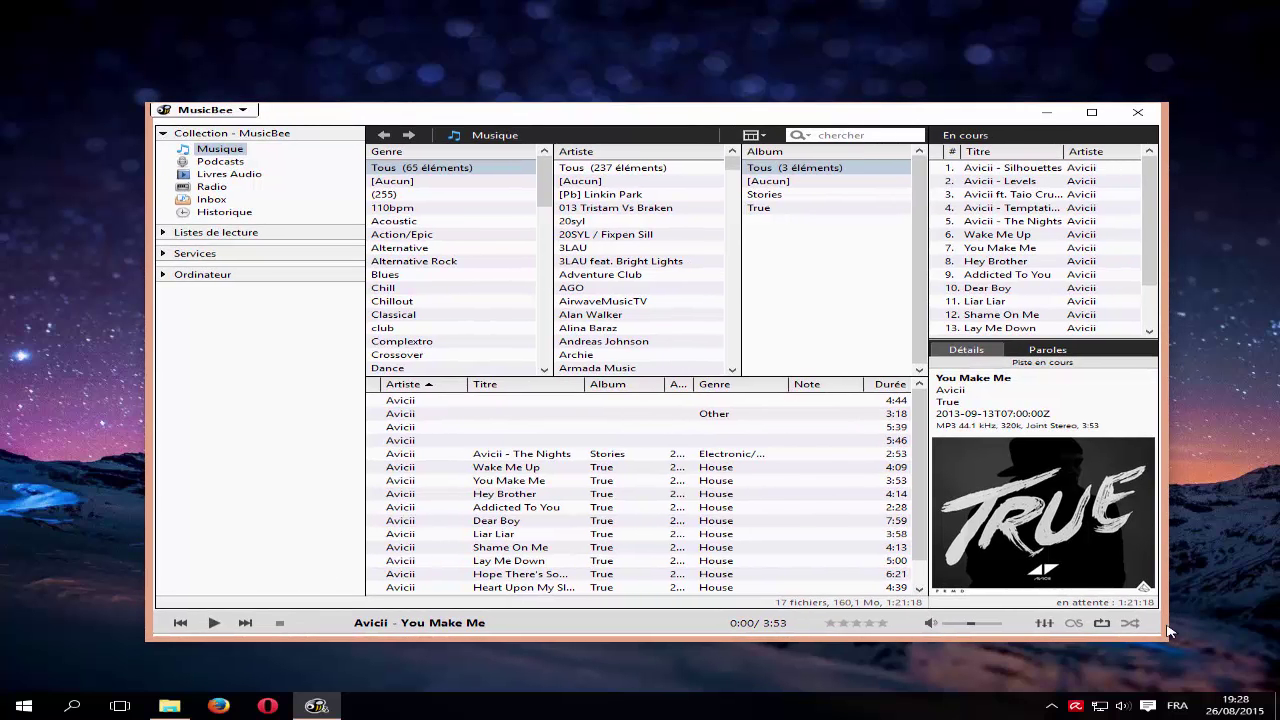
Look through the skin groups and restore the MusicBee Default skin.
click(206, 111)
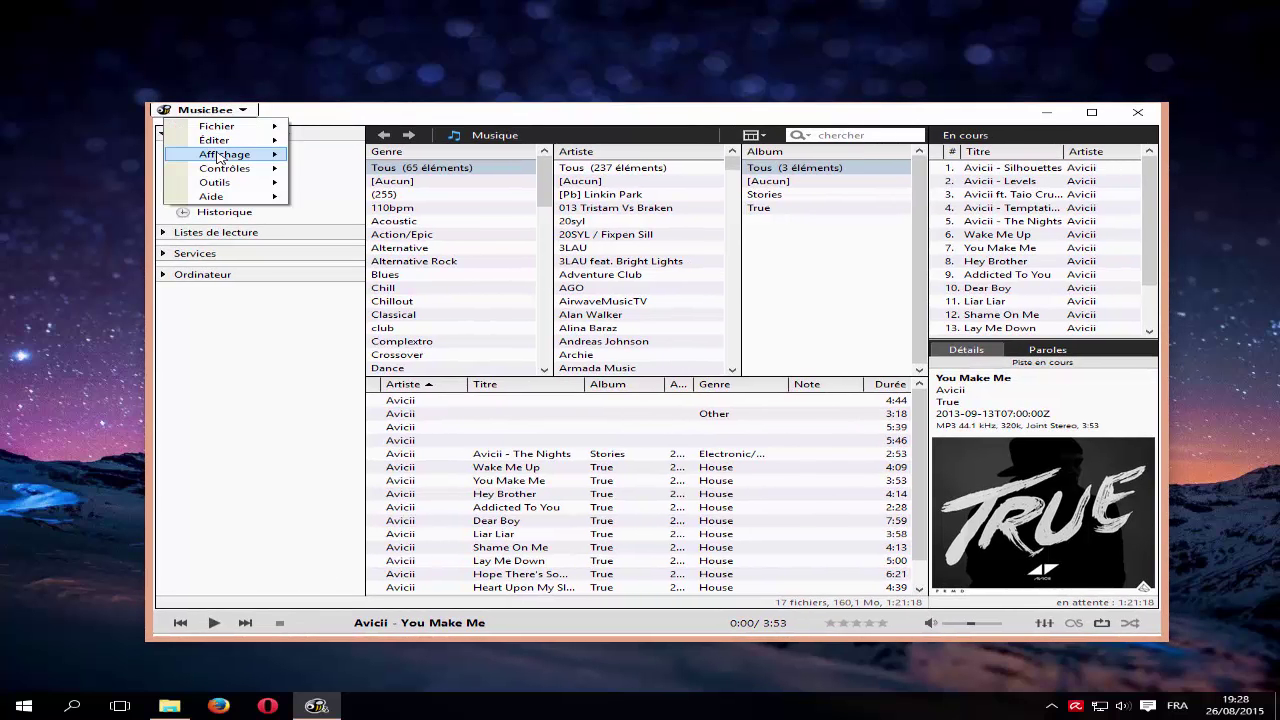
mouse_move(222, 156)
mouse_move(358, 236)
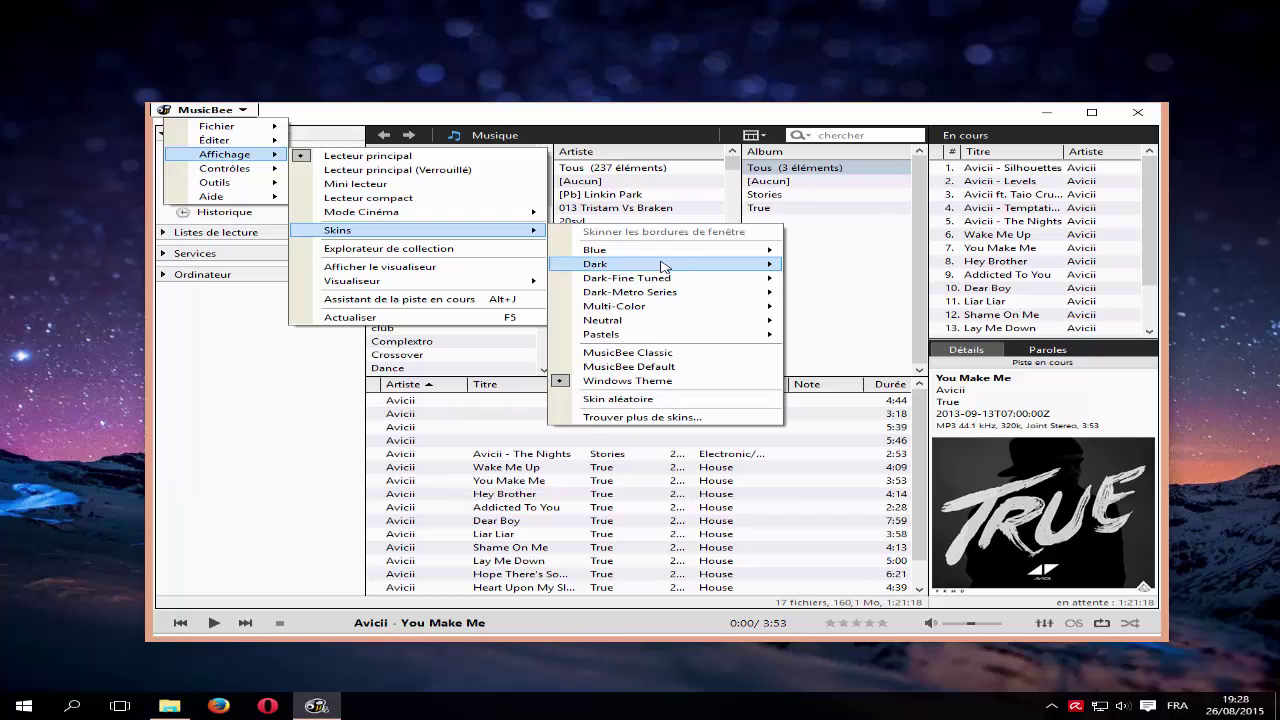
mouse_move(660, 266)
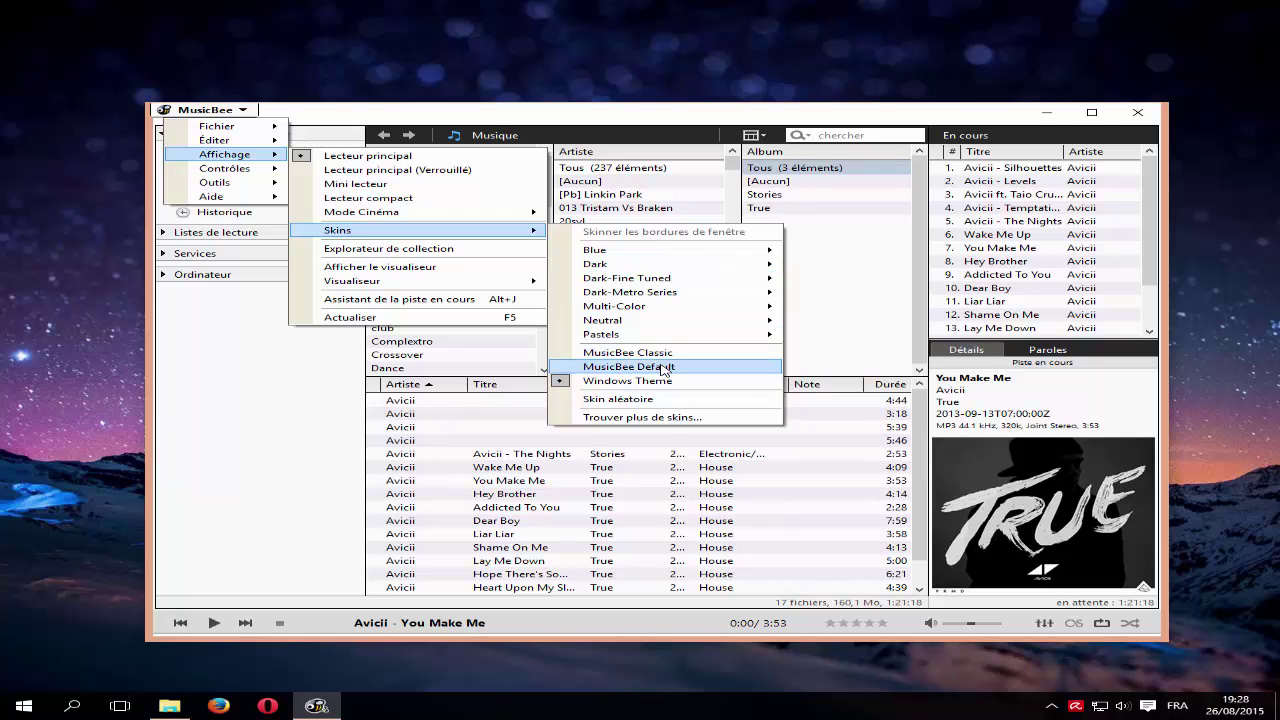
click(628, 366)
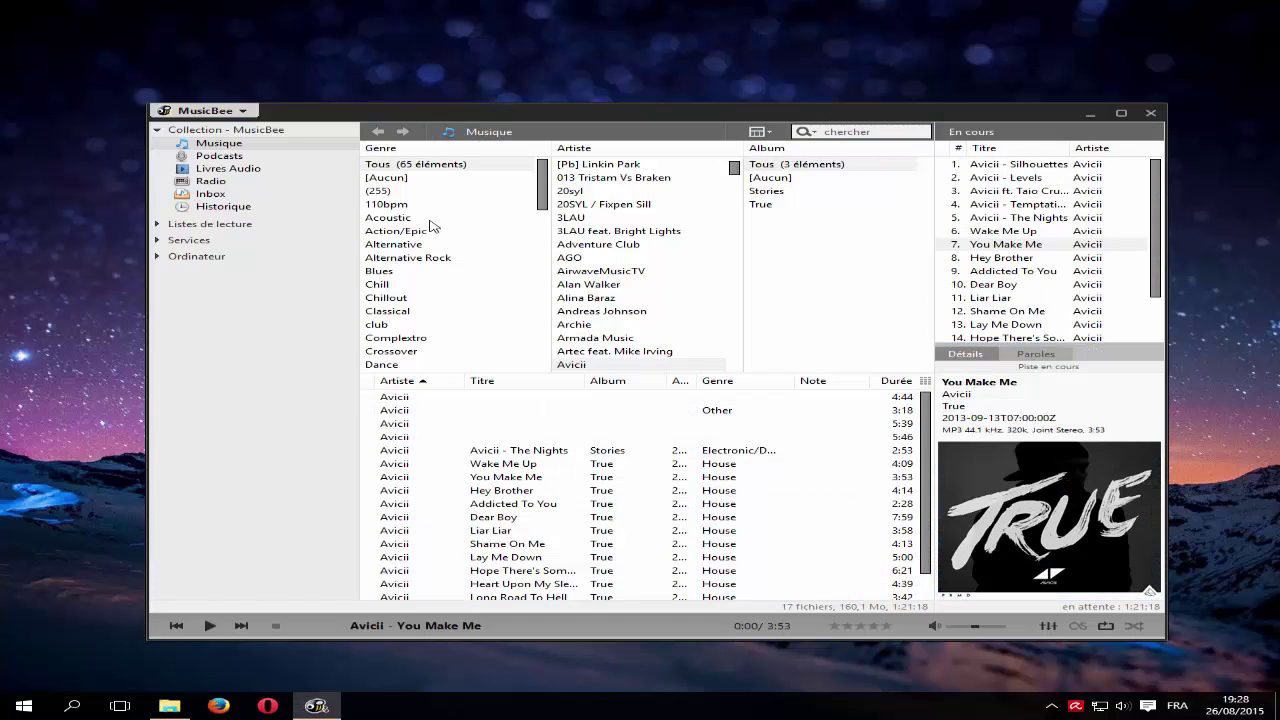
Show the Interference visualizer, play "You Make Me" for about three seconds and pause it.
click(203, 110)
mouse_move(225, 155)
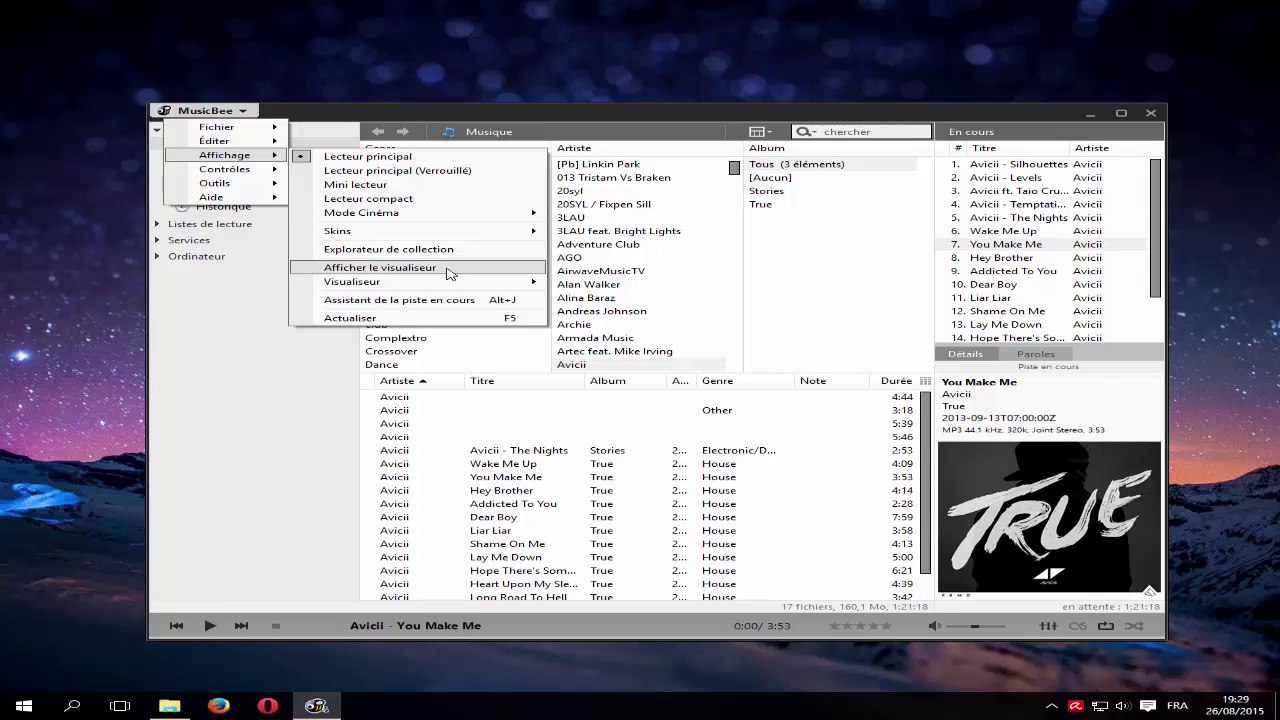
mouse_move(450, 283)
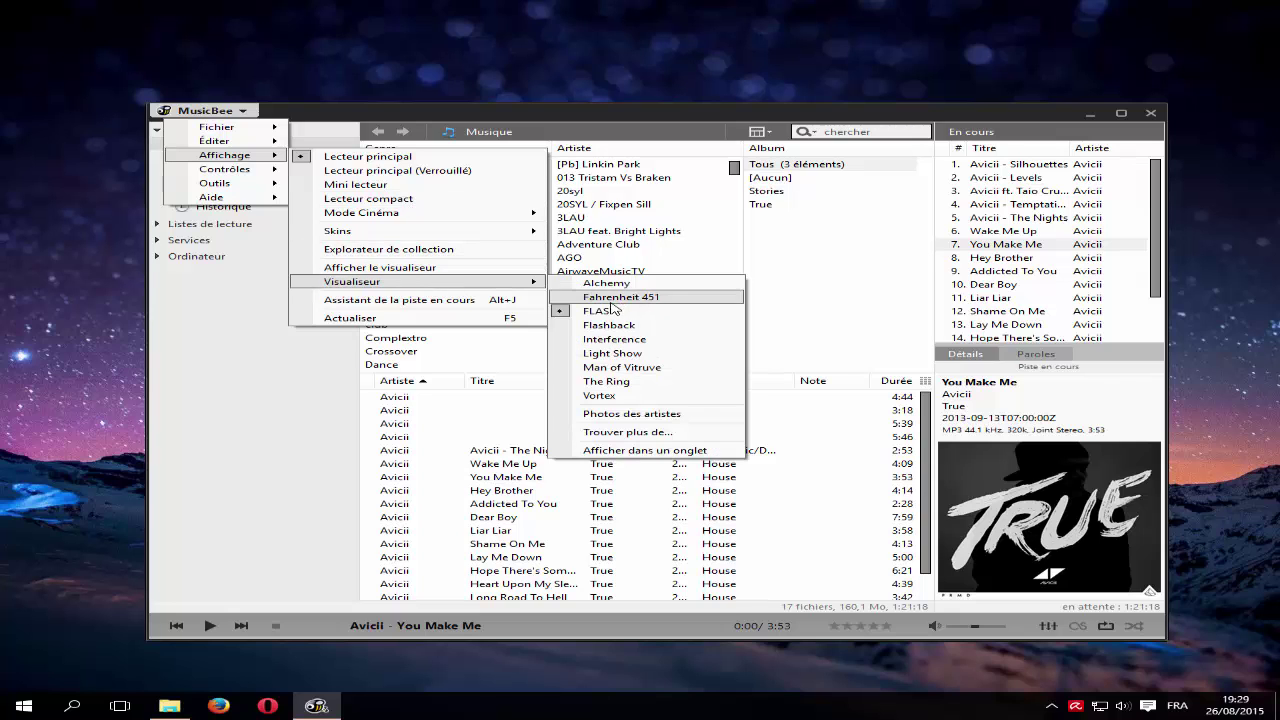
click(700, 340)
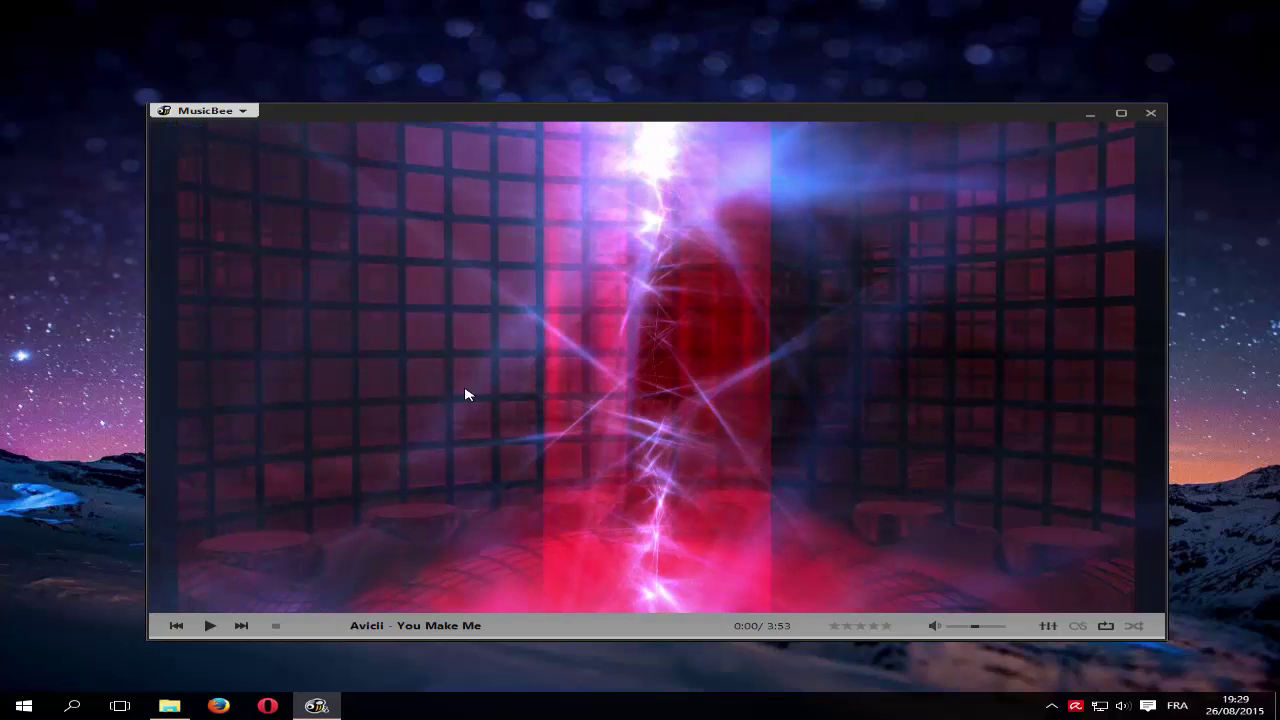
click(211, 626)
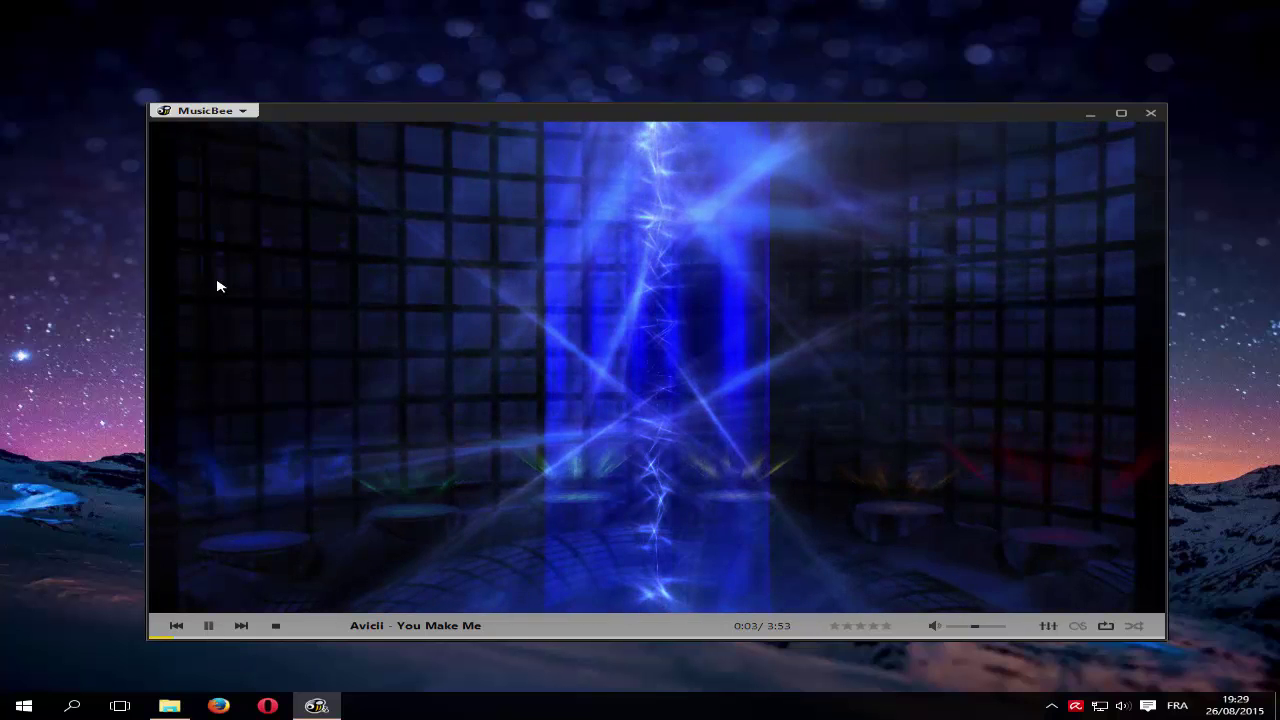
key(space)
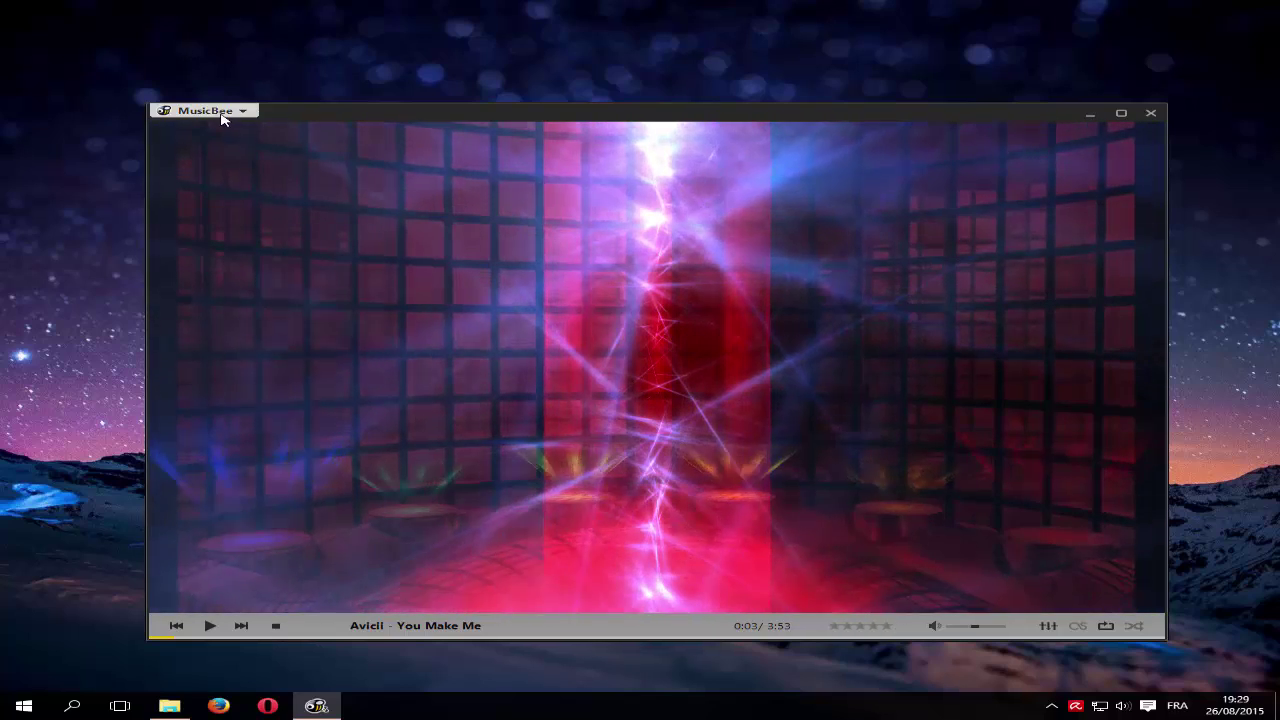
Try the Flashback visualizer and replace it with Fahrenheit 451.
click(205, 110)
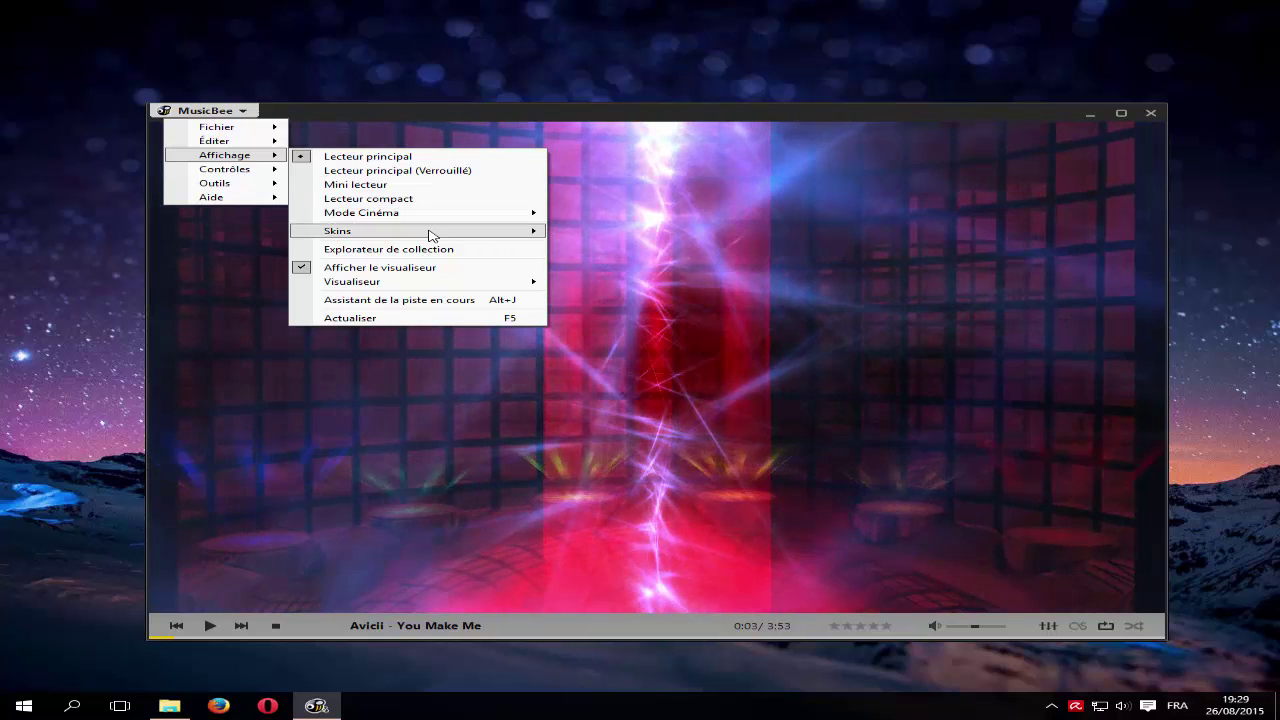
mouse_move(392, 284)
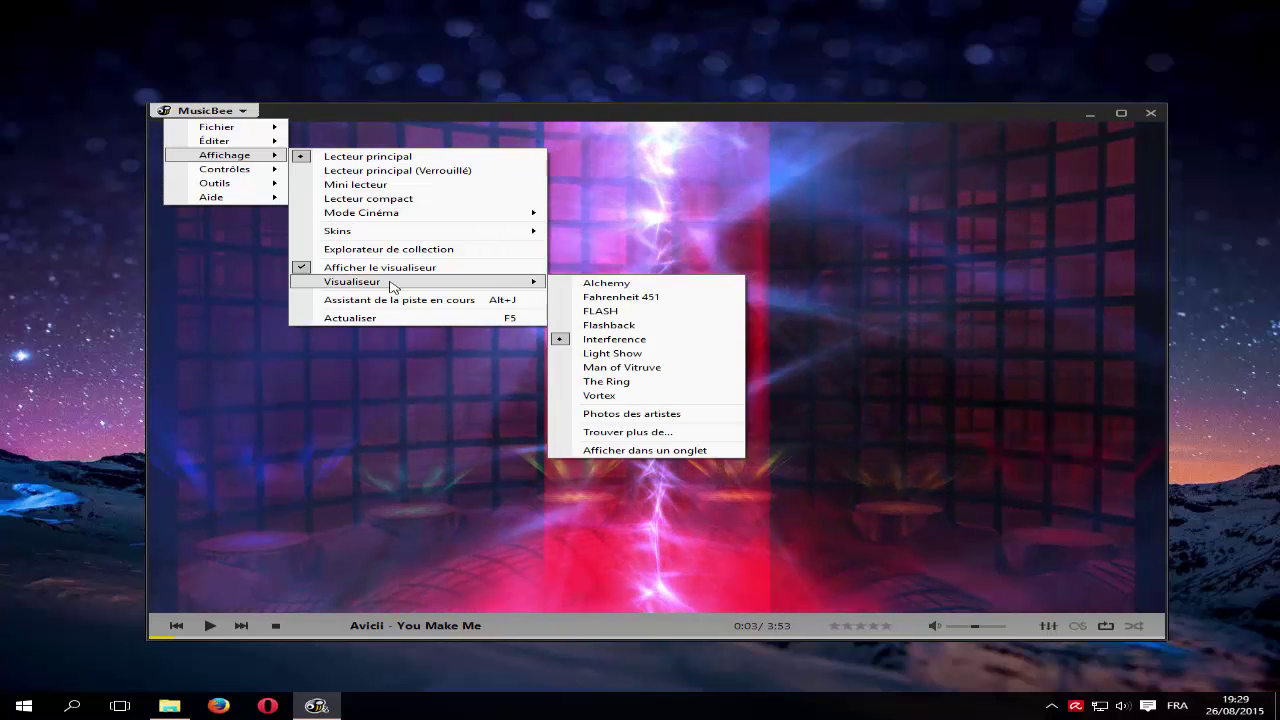
click(615, 325)
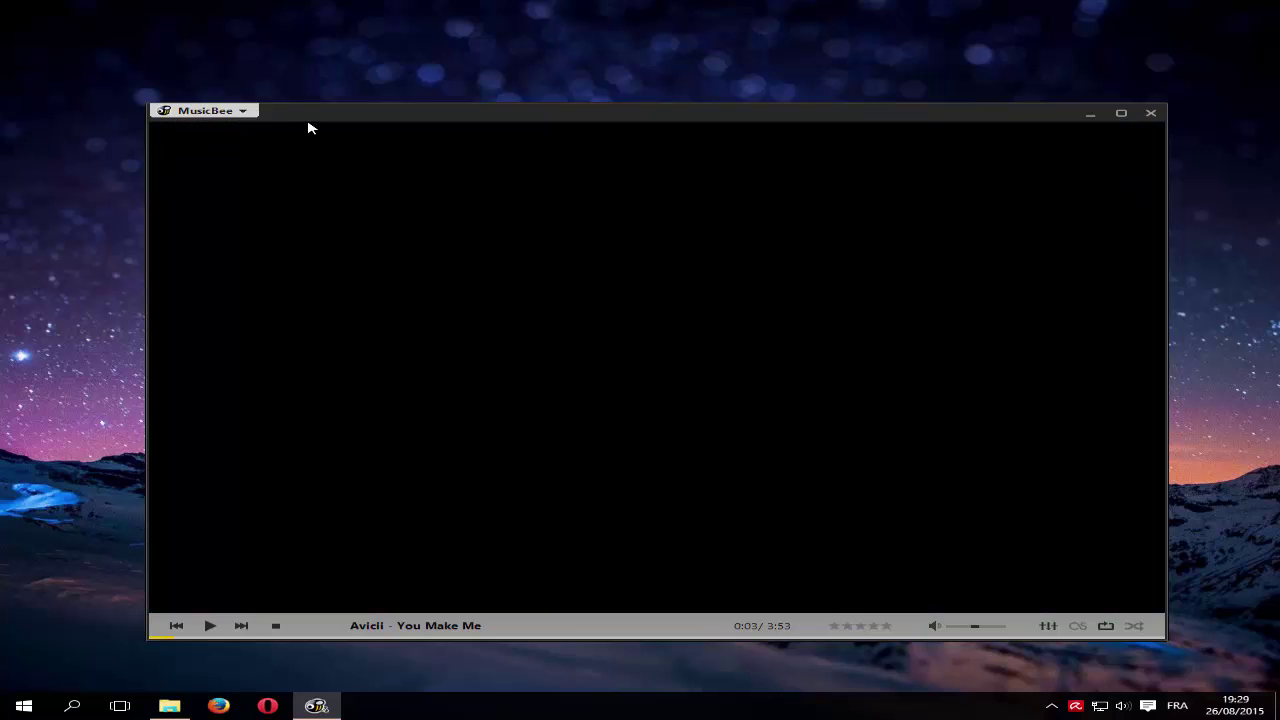
click(235, 113)
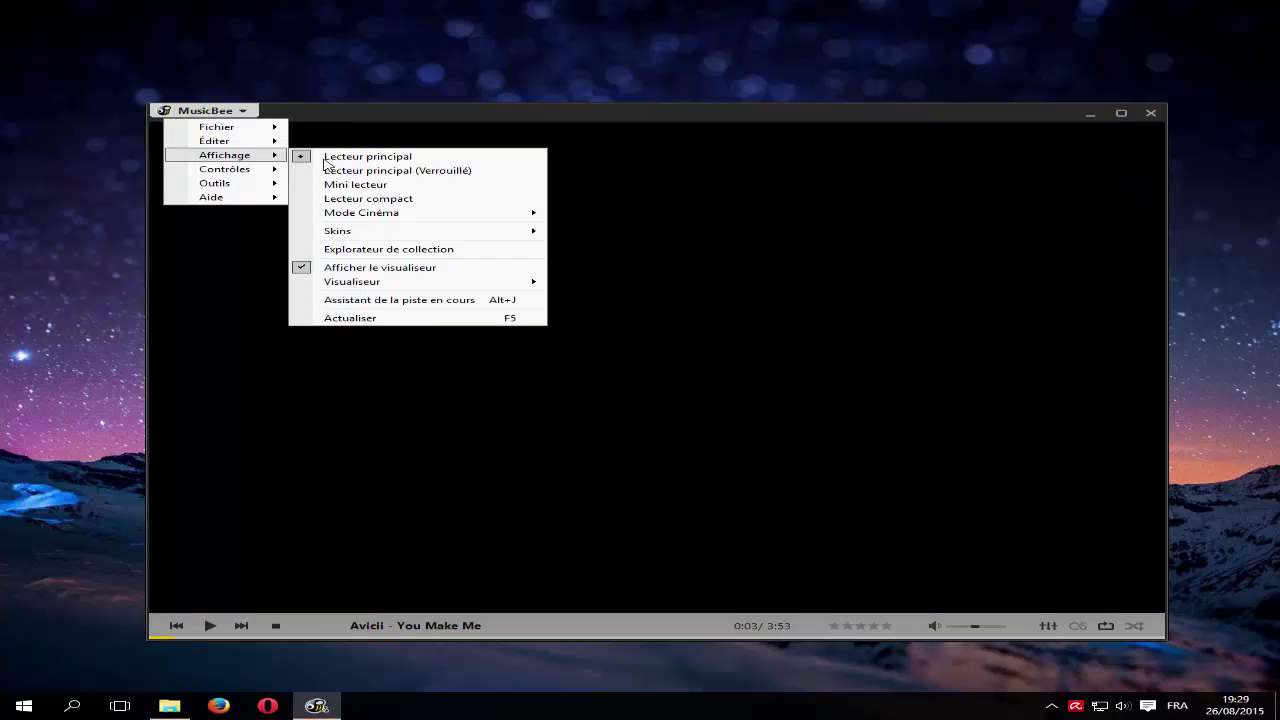
mouse_move(400, 282)
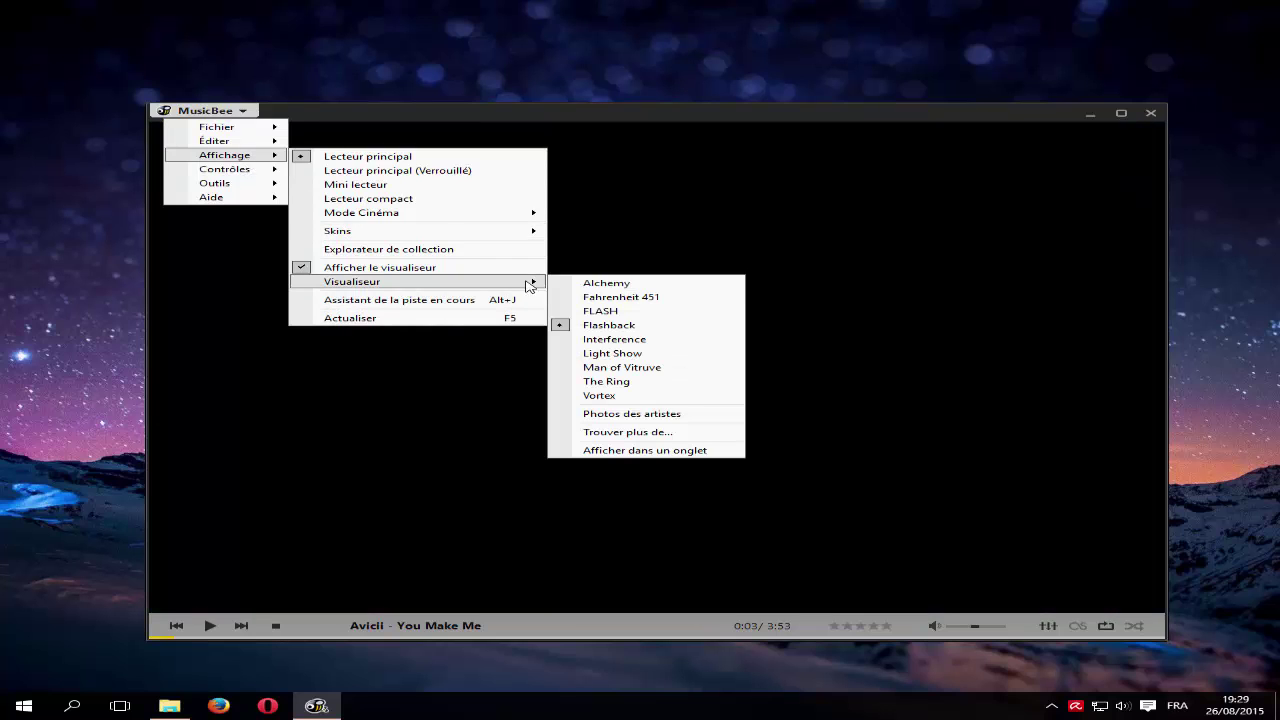
click(588, 293)
Try the Vortex visualizer in place of Fahrenheit 451.
click(222, 111)
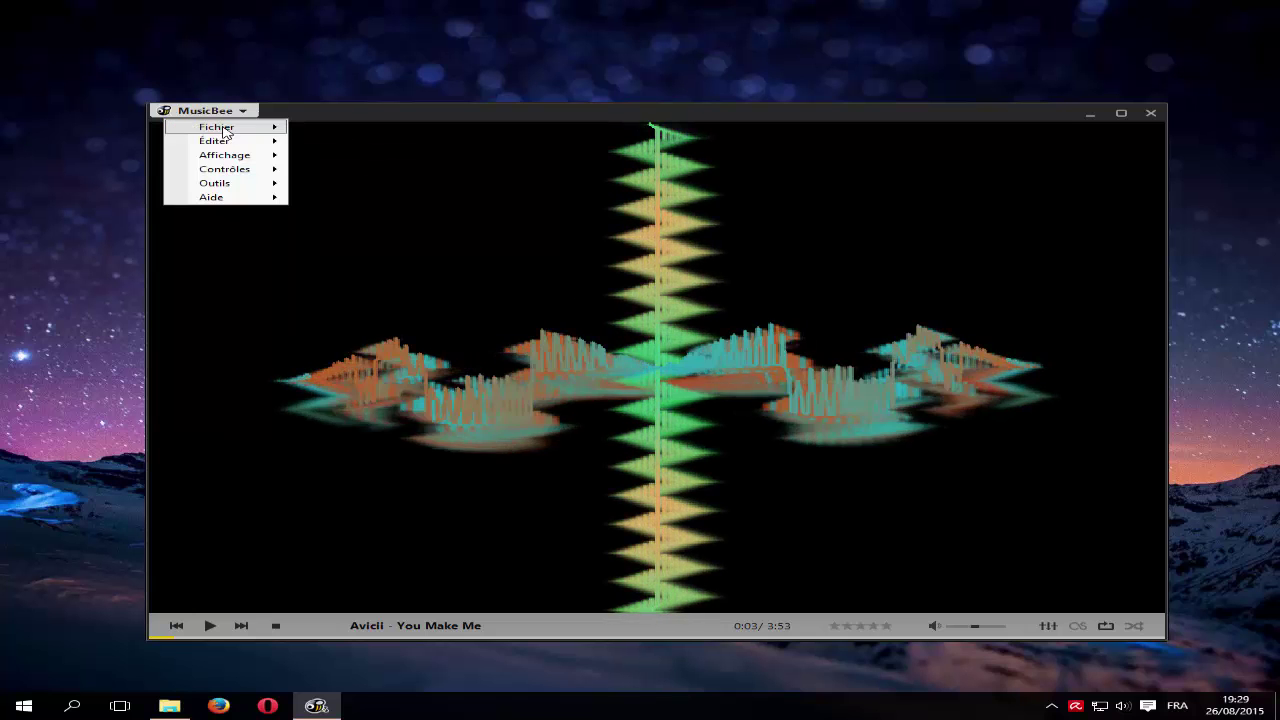
mouse_move(229, 133)
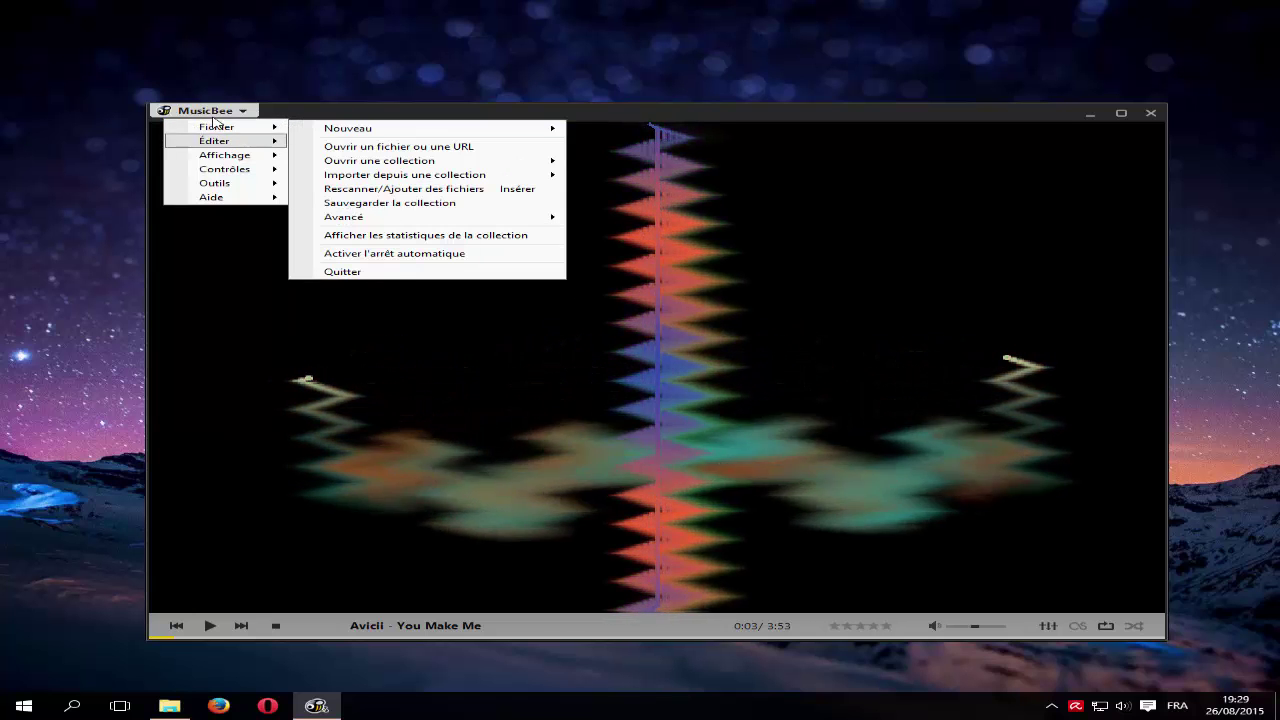
mouse_move(228, 155)
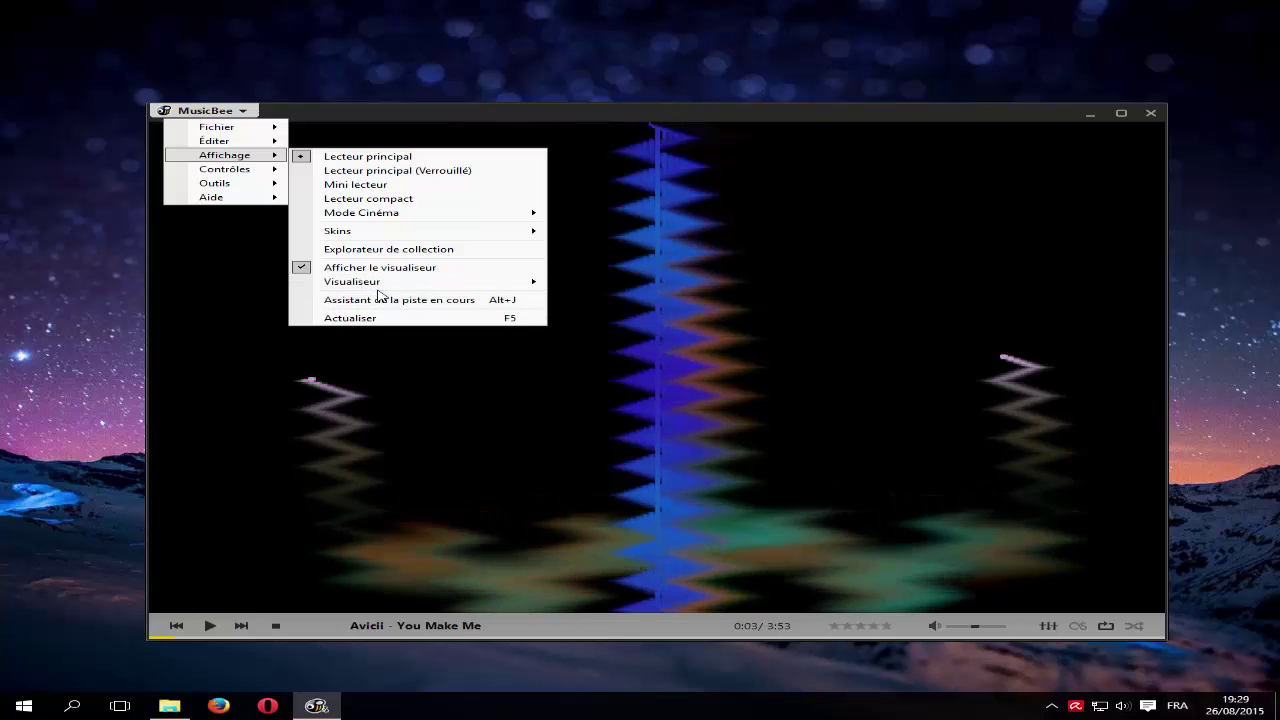
mouse_move(357, 282)
click(633, 383)
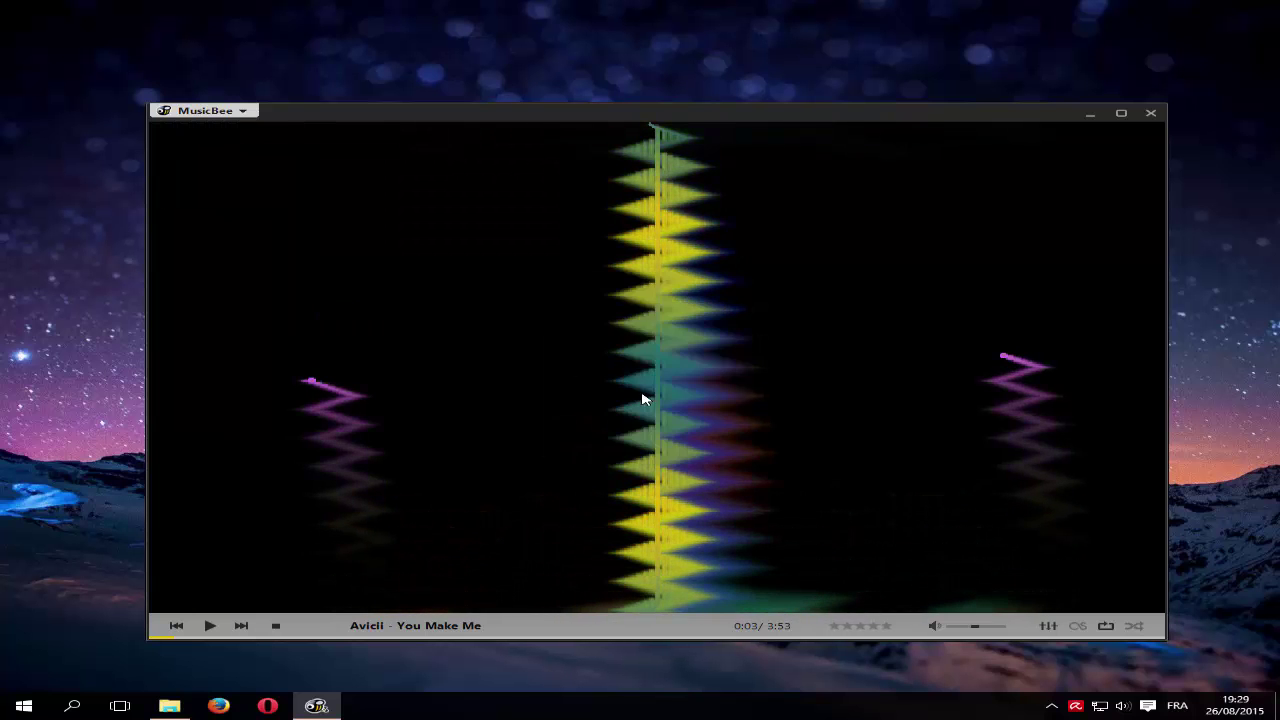
Switch the visualizer to Light Show, resume "You Make Me" and pause it at 0:16.
click(205, 110)
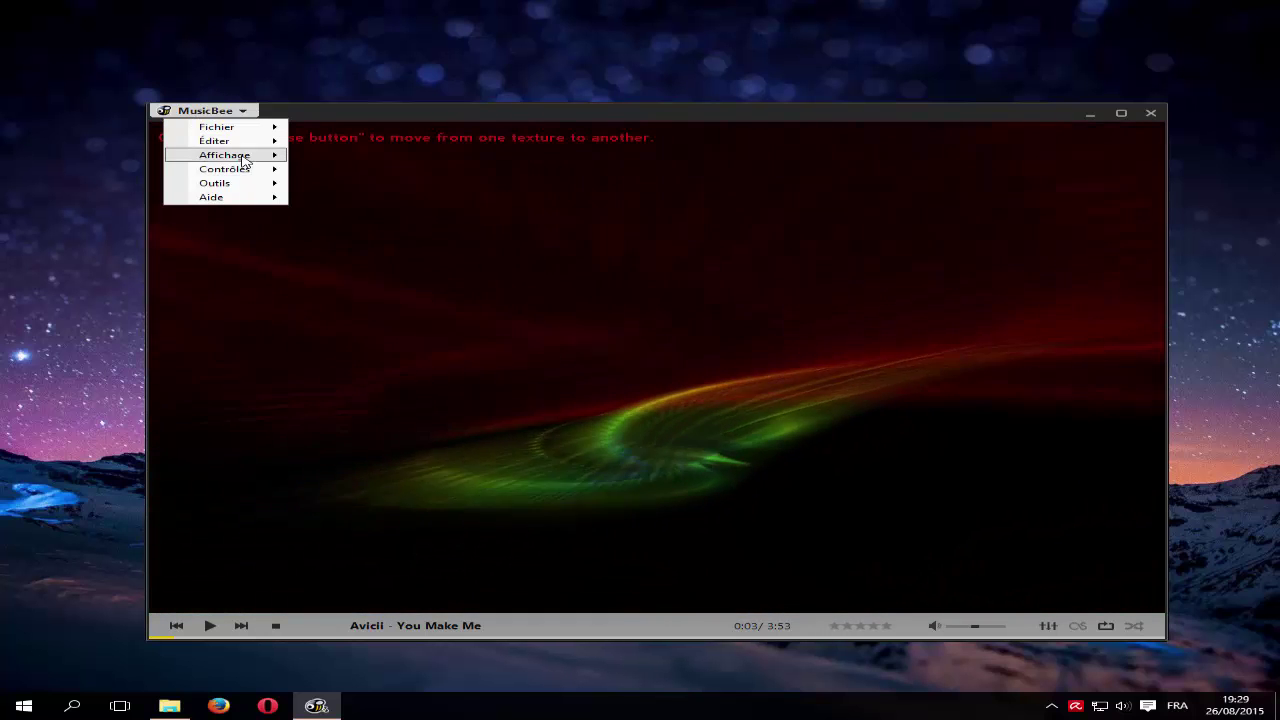
mouse_move(246, 163)
mouse_move(424, 284)
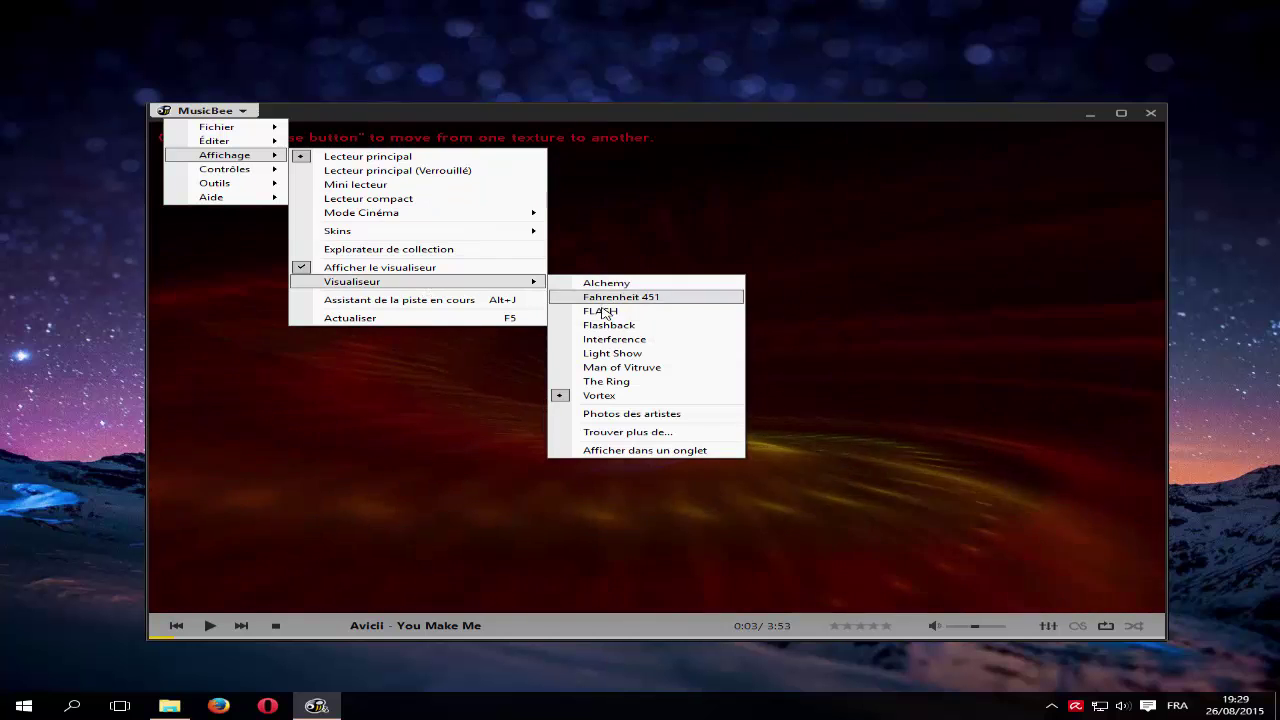
click(655, 341)
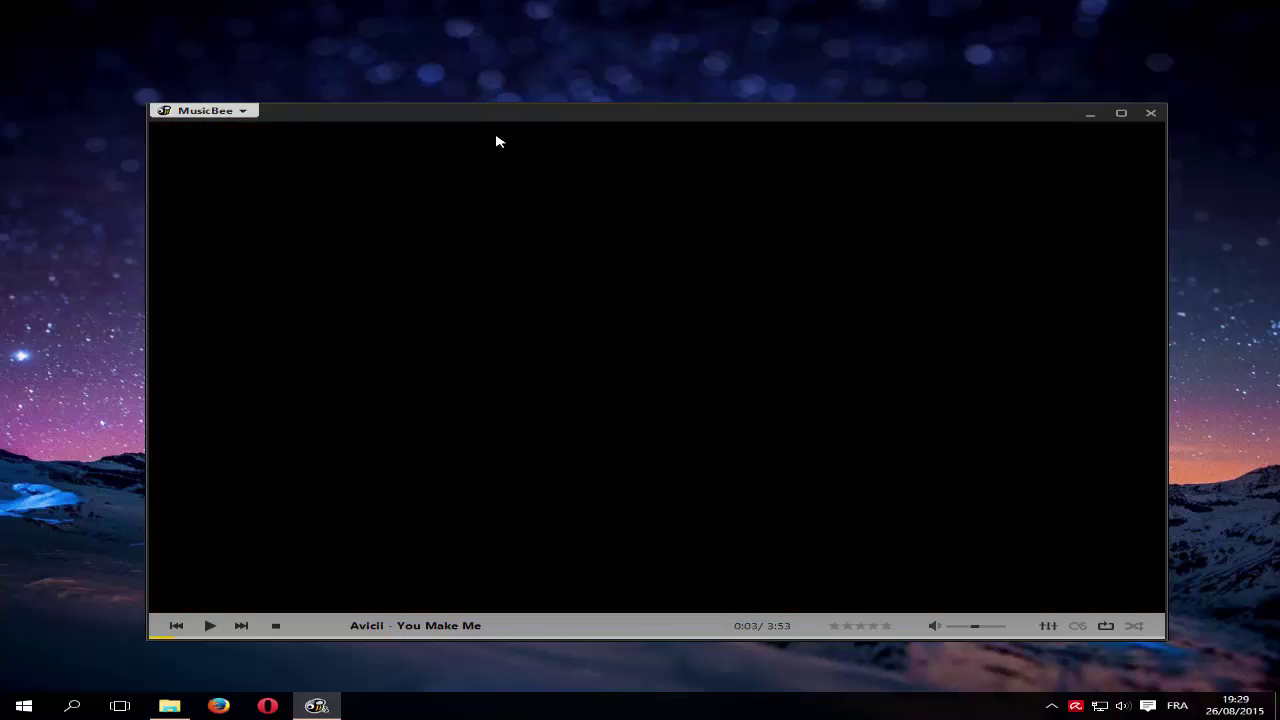
click(210, 626)
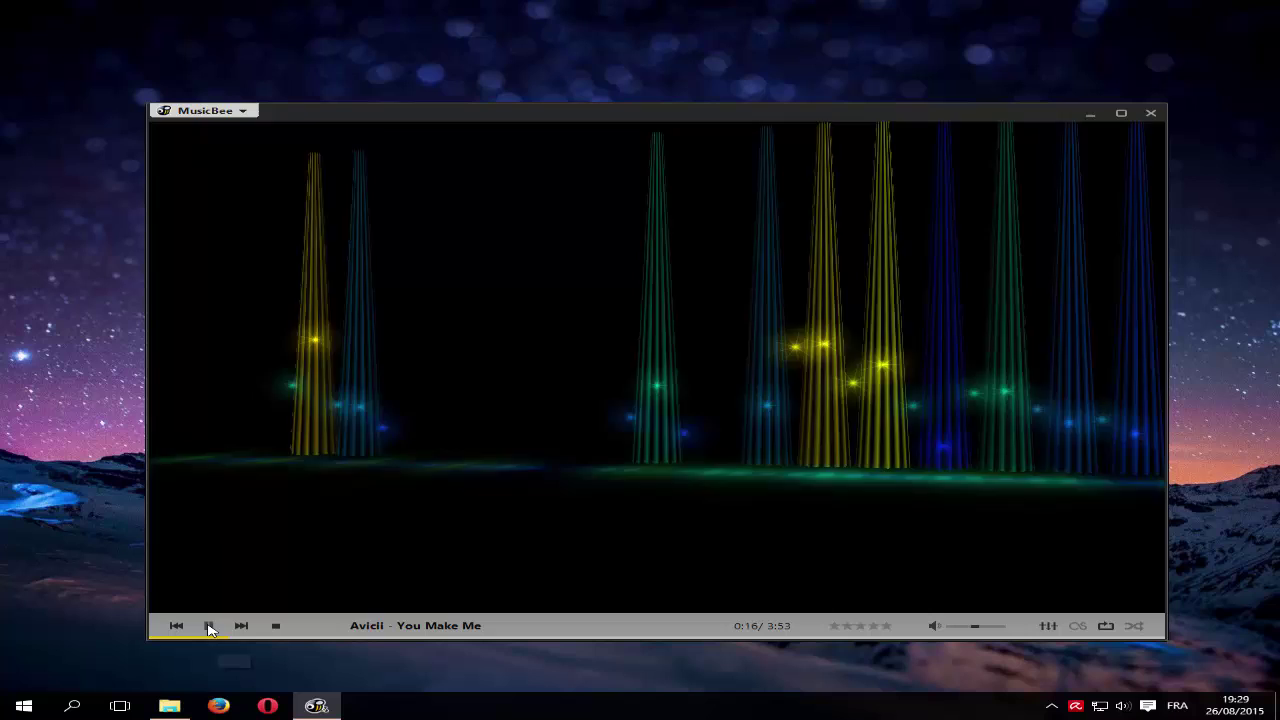
click(210, 626)
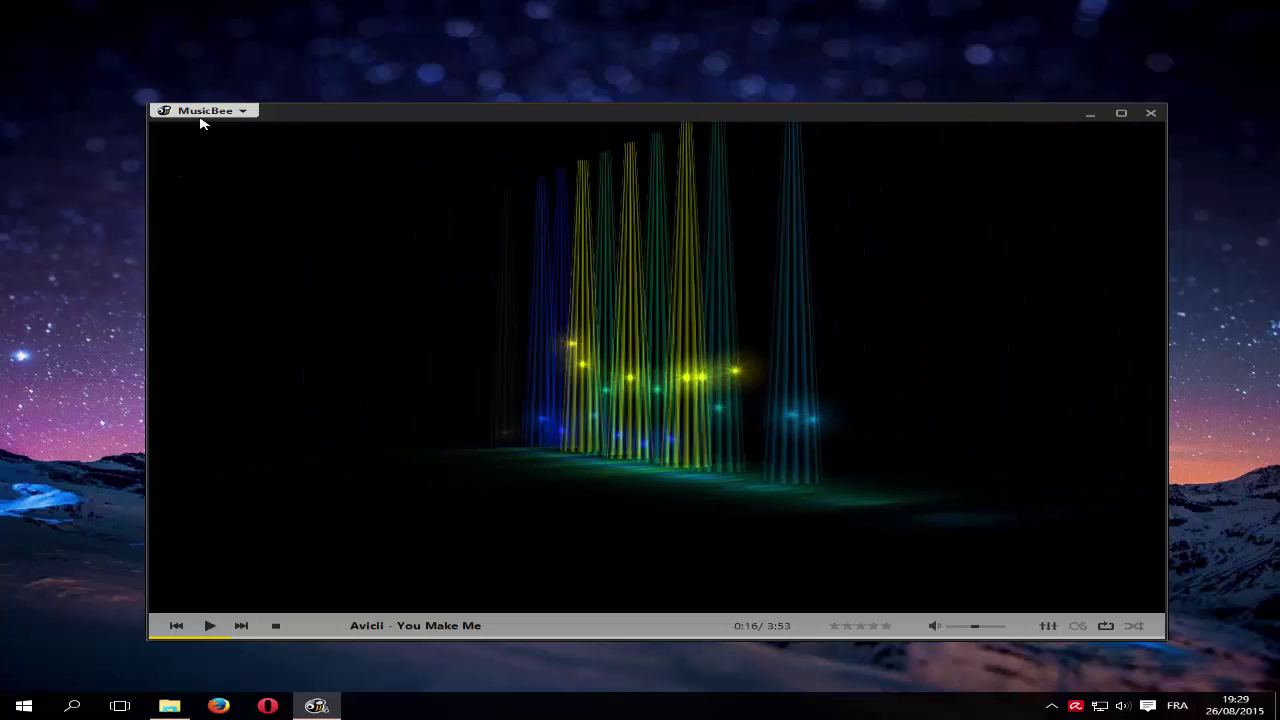
Look through the file, playback control and tool commands, and hide the visualizer to return to the music library.
click(201, 112)
click(250, 128)
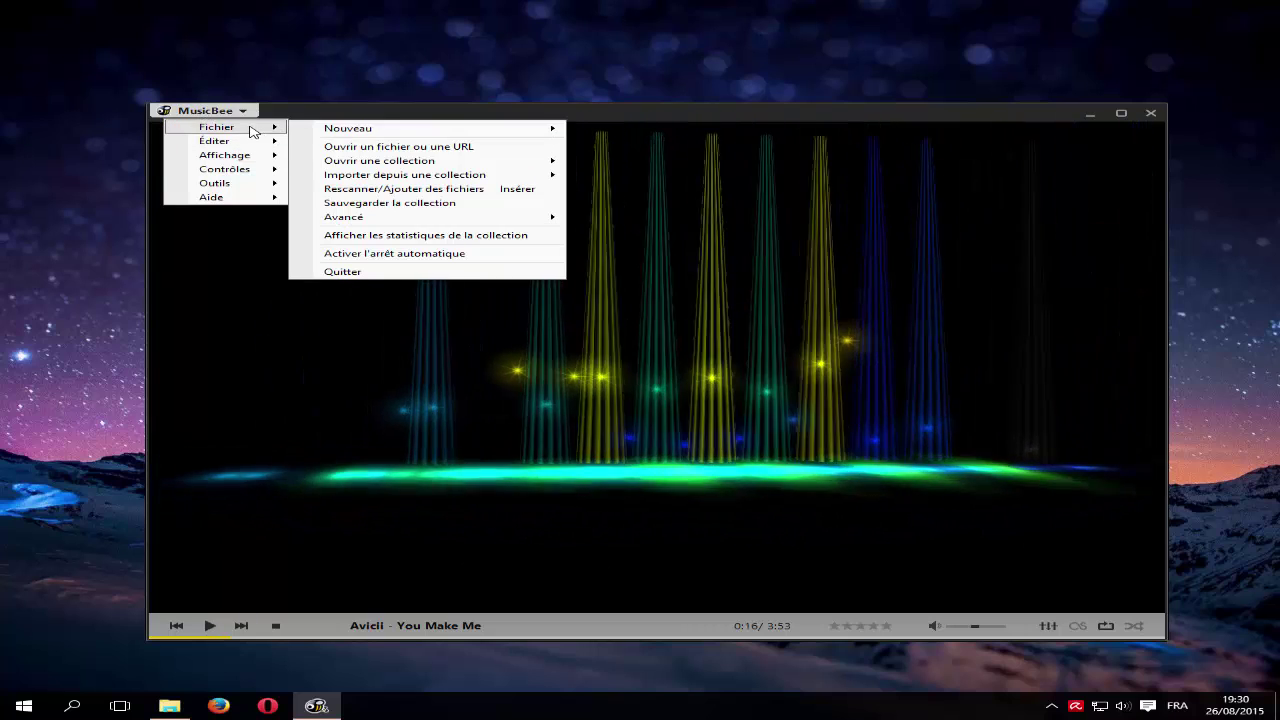
mouse_move(224, 170)
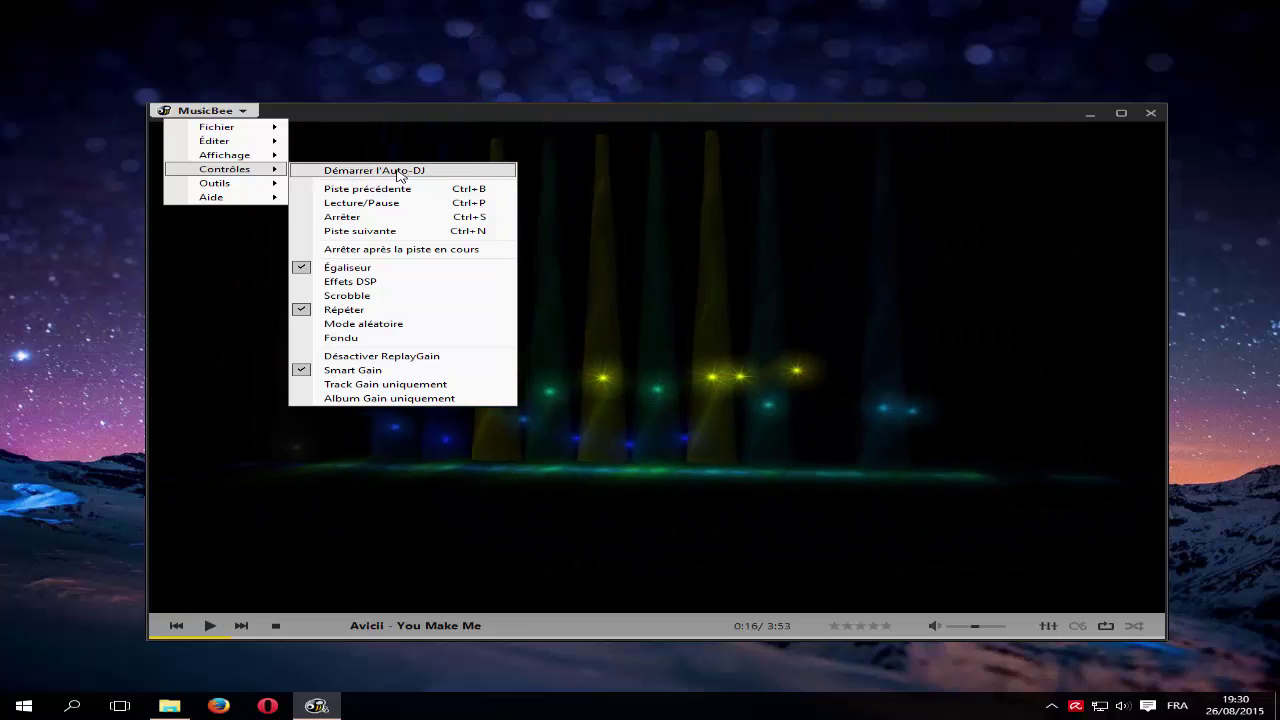
mouse_move(177, 185)
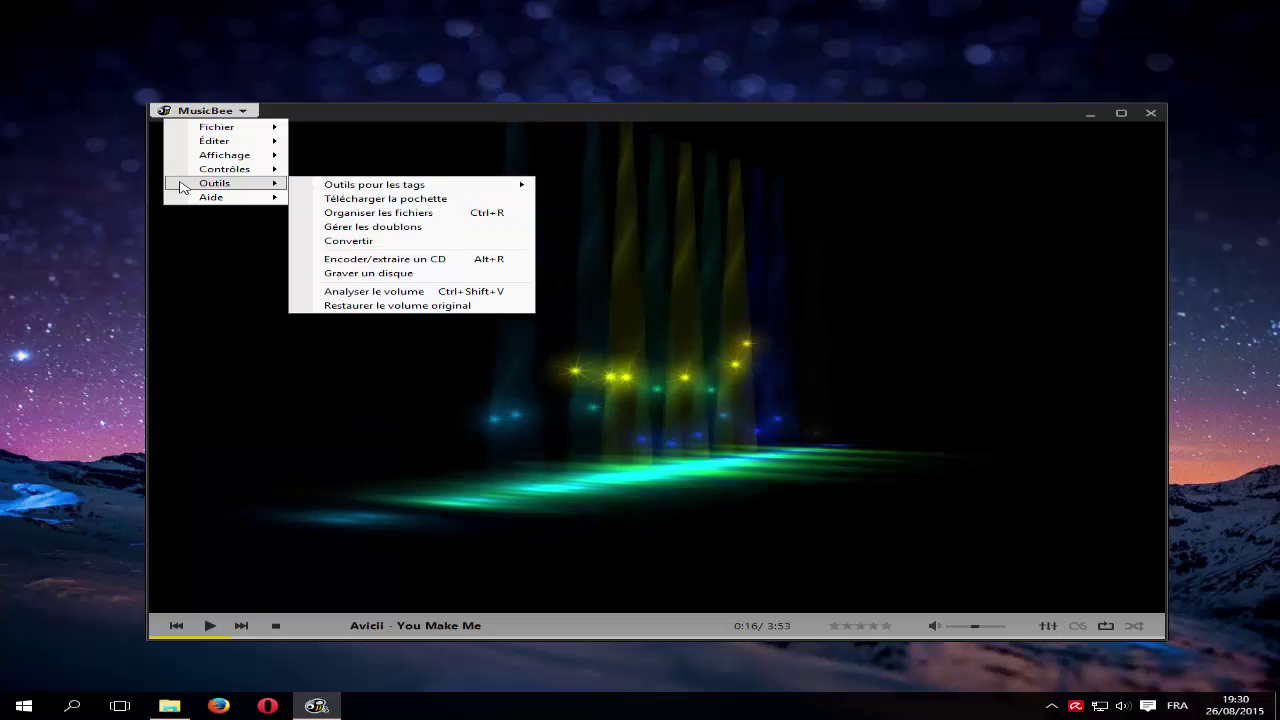
mouse_move(388, 186)
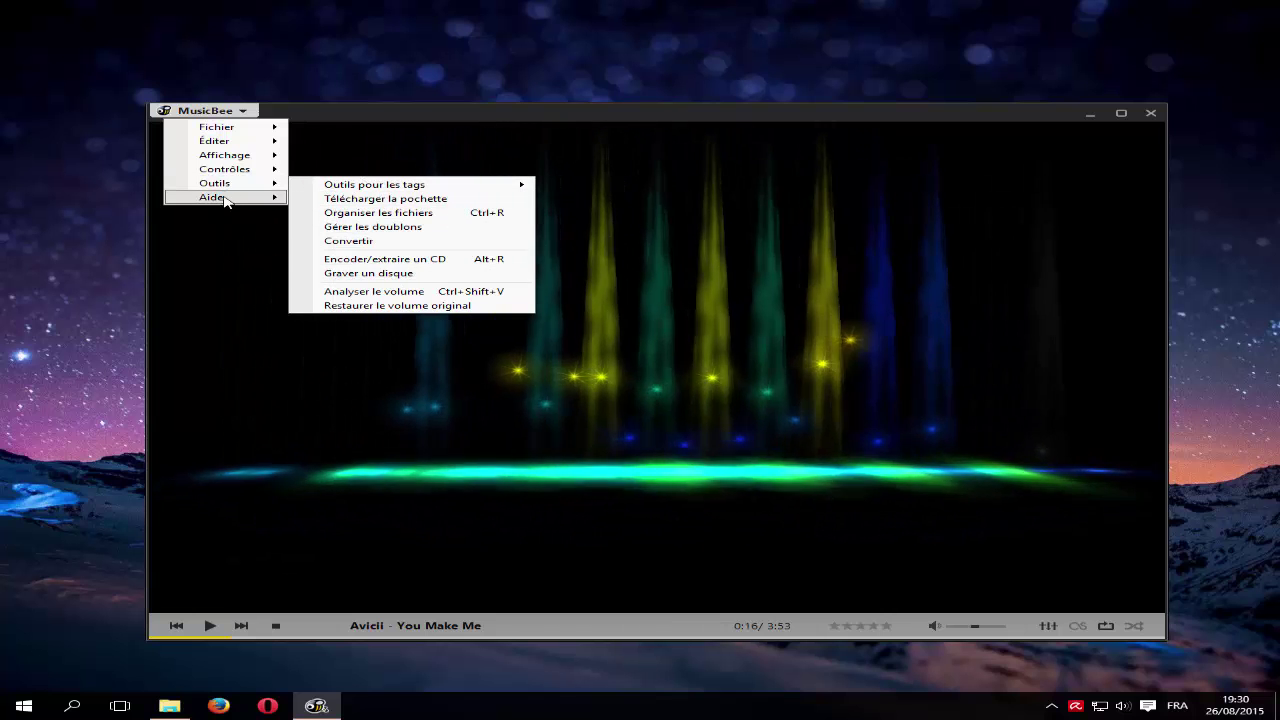
click(207, 112)
click(207, 113)
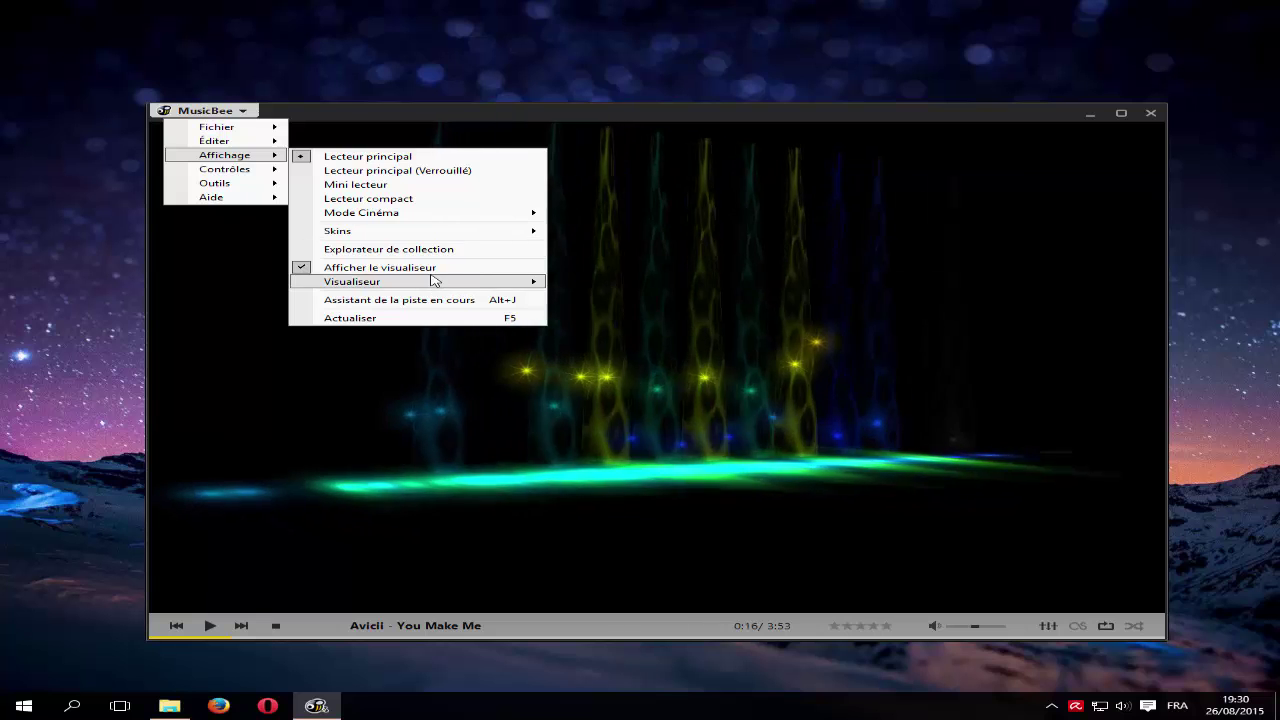
click(432, 270)
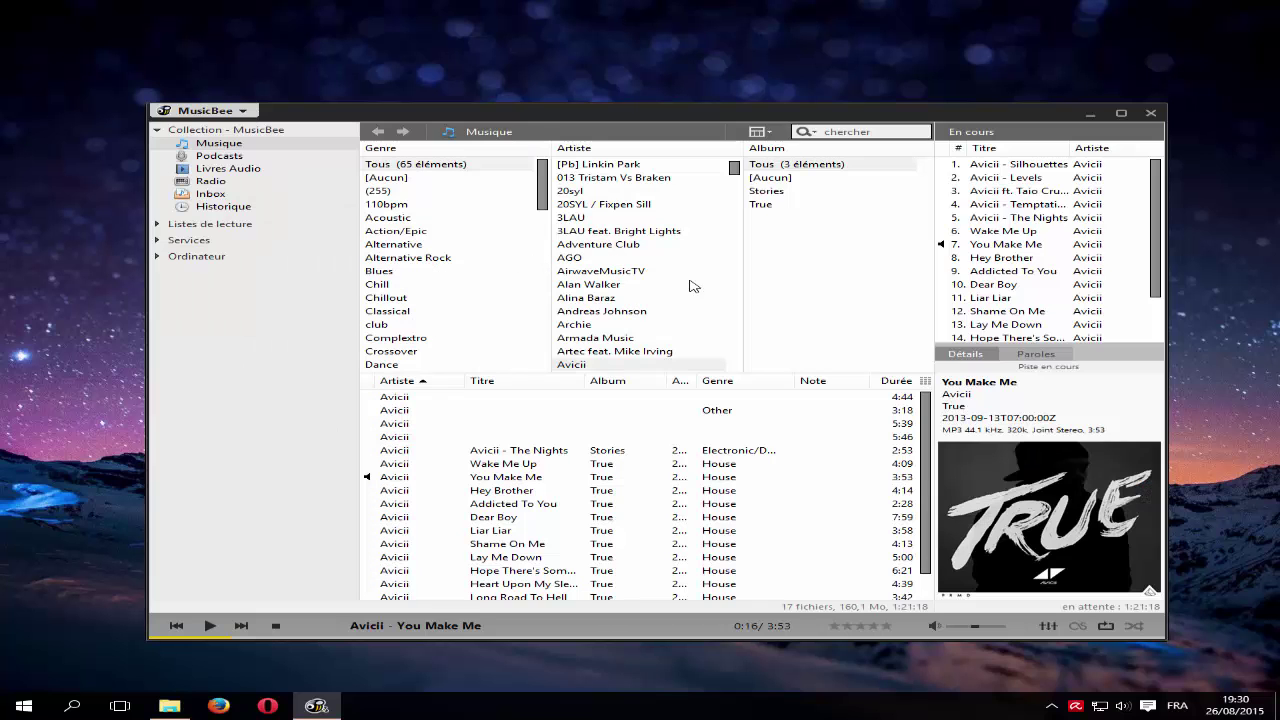
Open the equalizer and DSP settings, glance through the presets and close the settings with Manuel kept.
click(1048, 626)
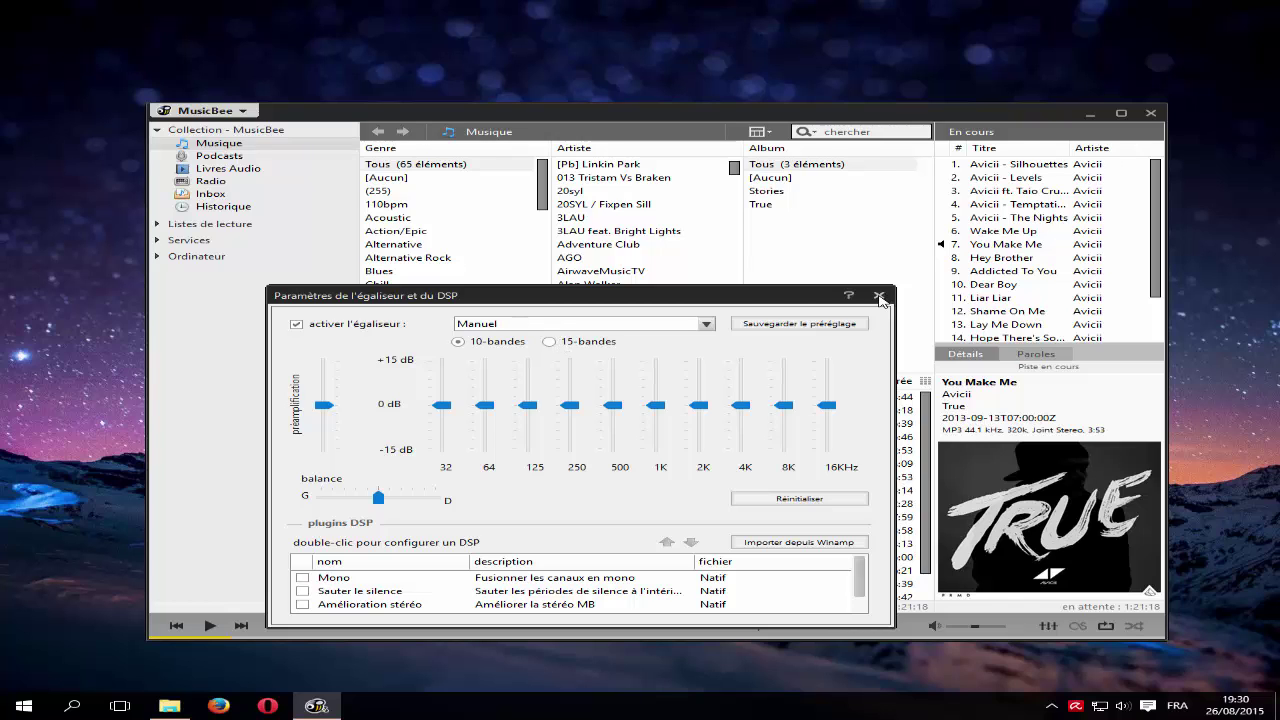
click(557, 325)
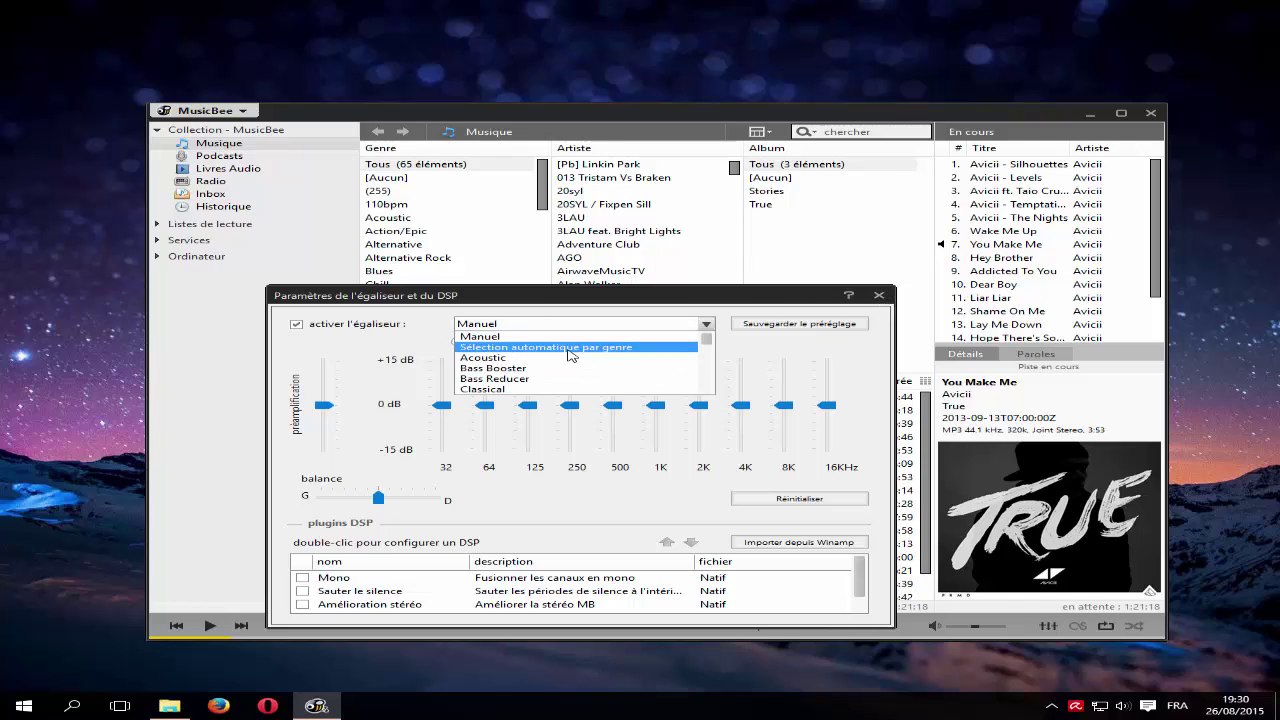
click(388, 354)
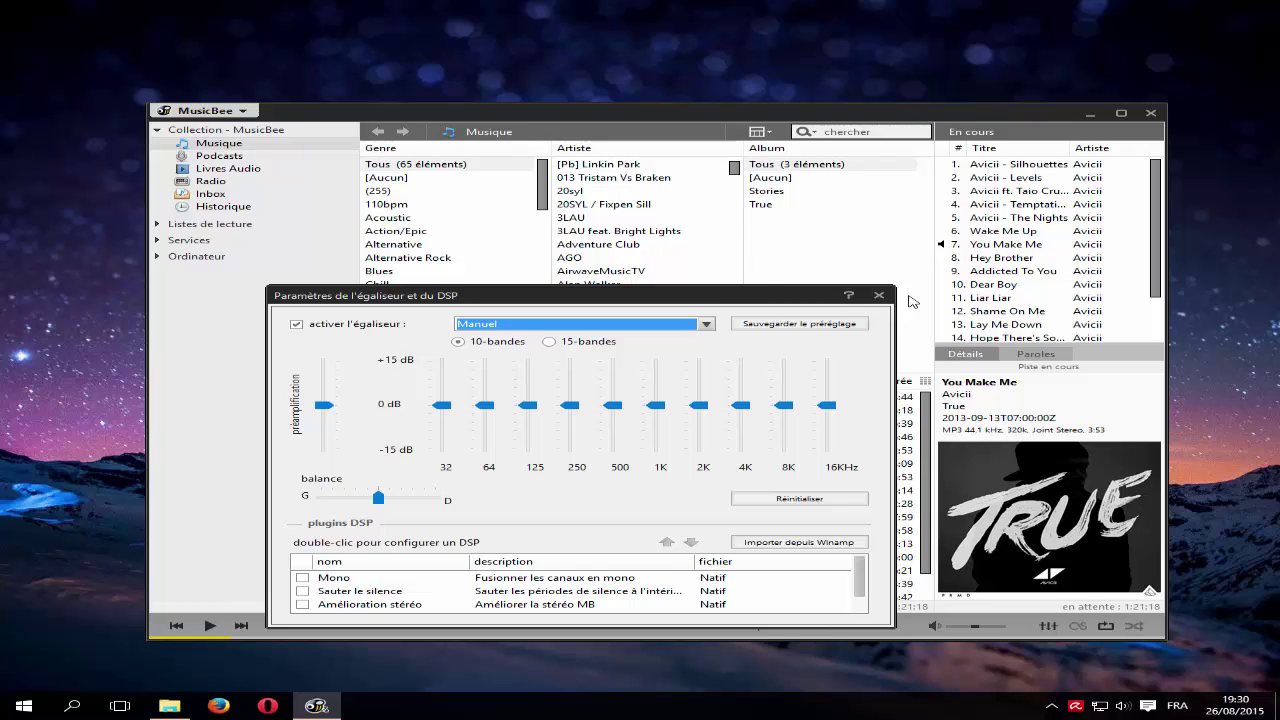
click(878, 296)
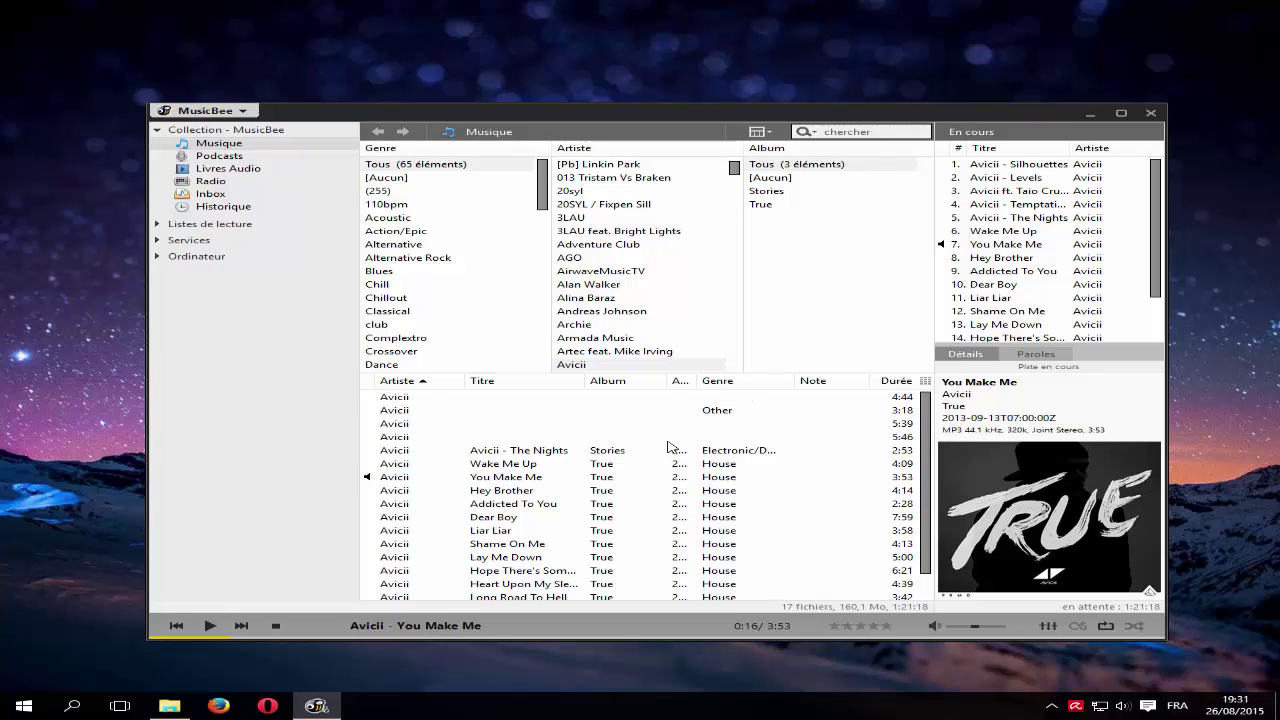
Shift the player window slightly and search the music library for "Elbo".
drag(540, 111, 535, 105)
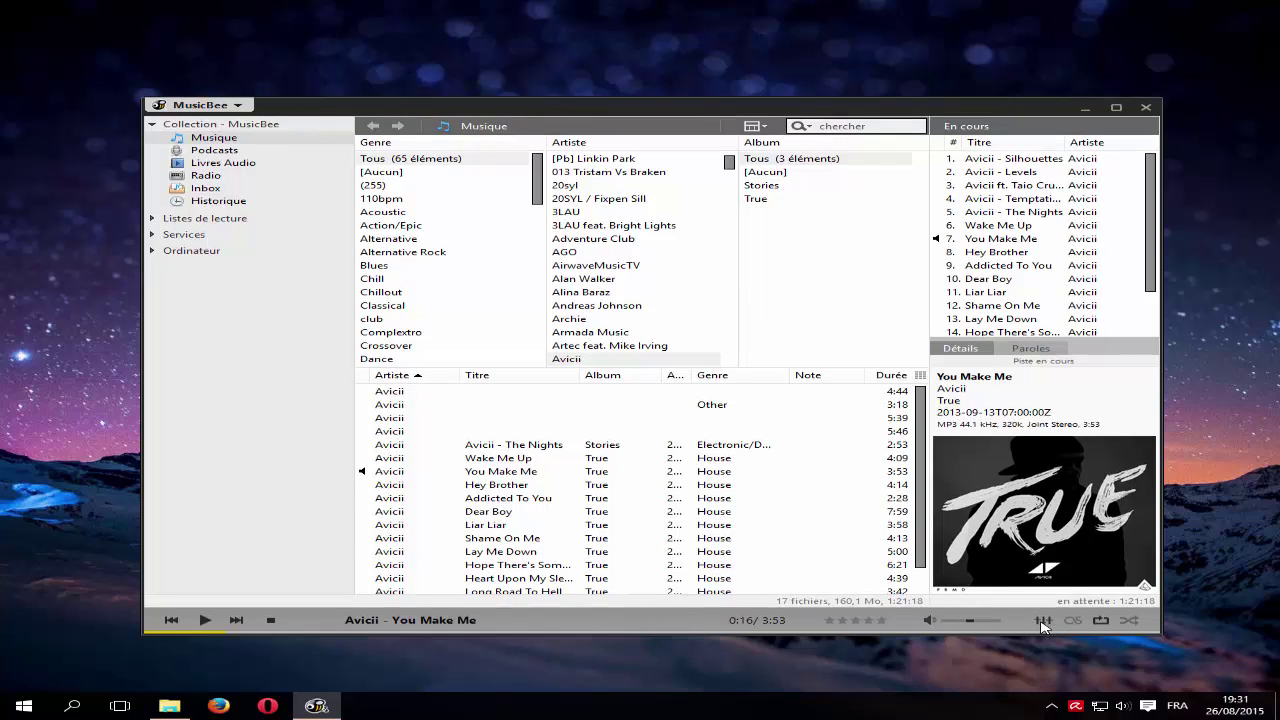
click(855, 128)
text(lbo)
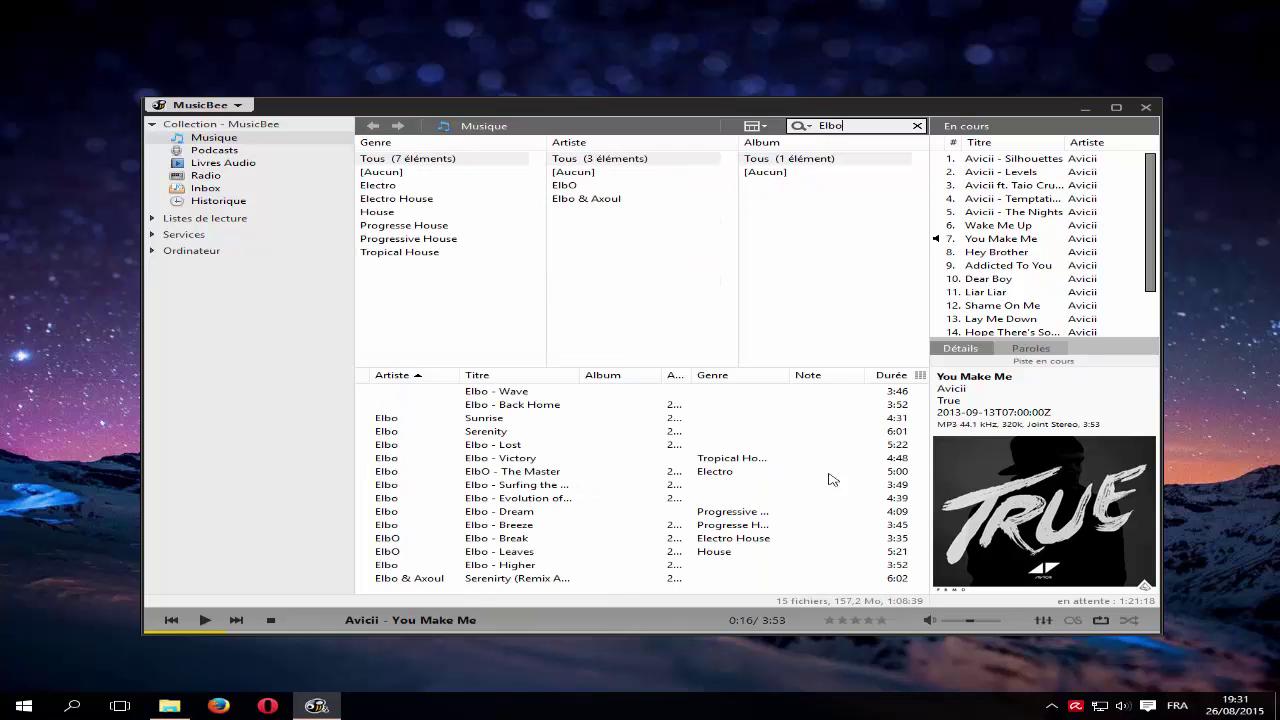
Play "Elbo - Dream" and skip forward through the track in several jumps to about 1:36.
click(515, 513)
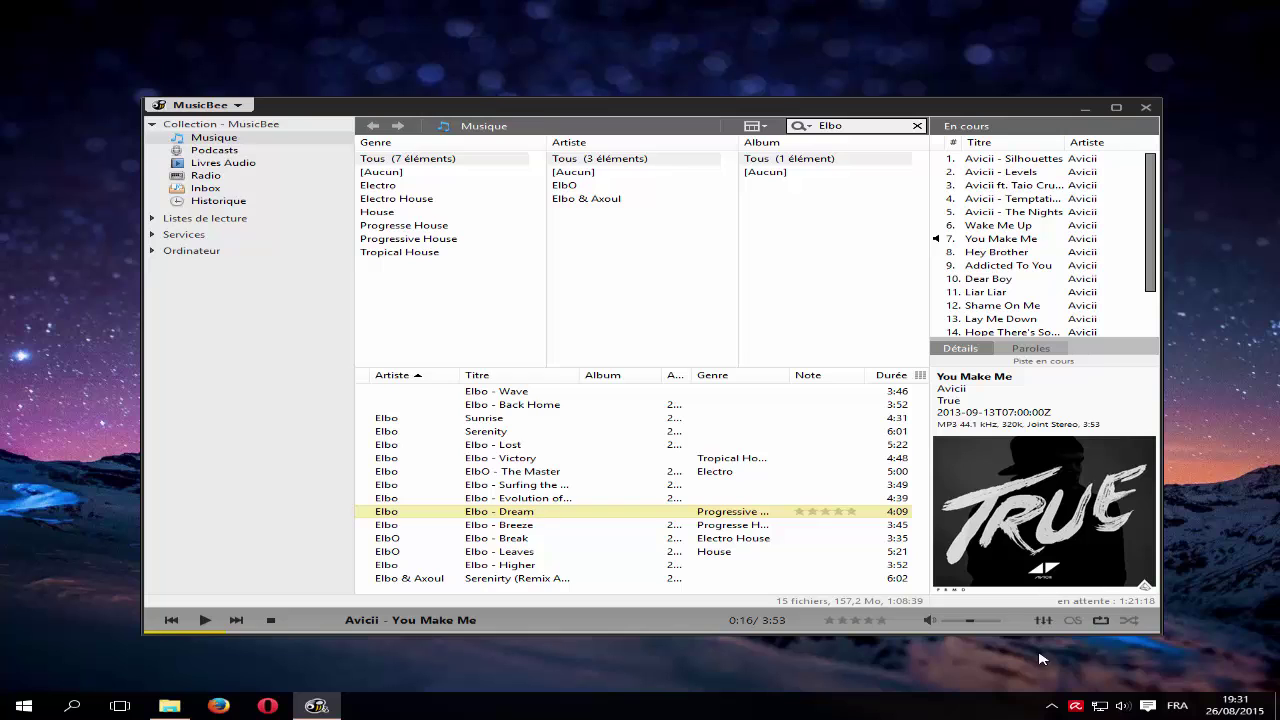
double_click(565, 517)
click(298, 632)
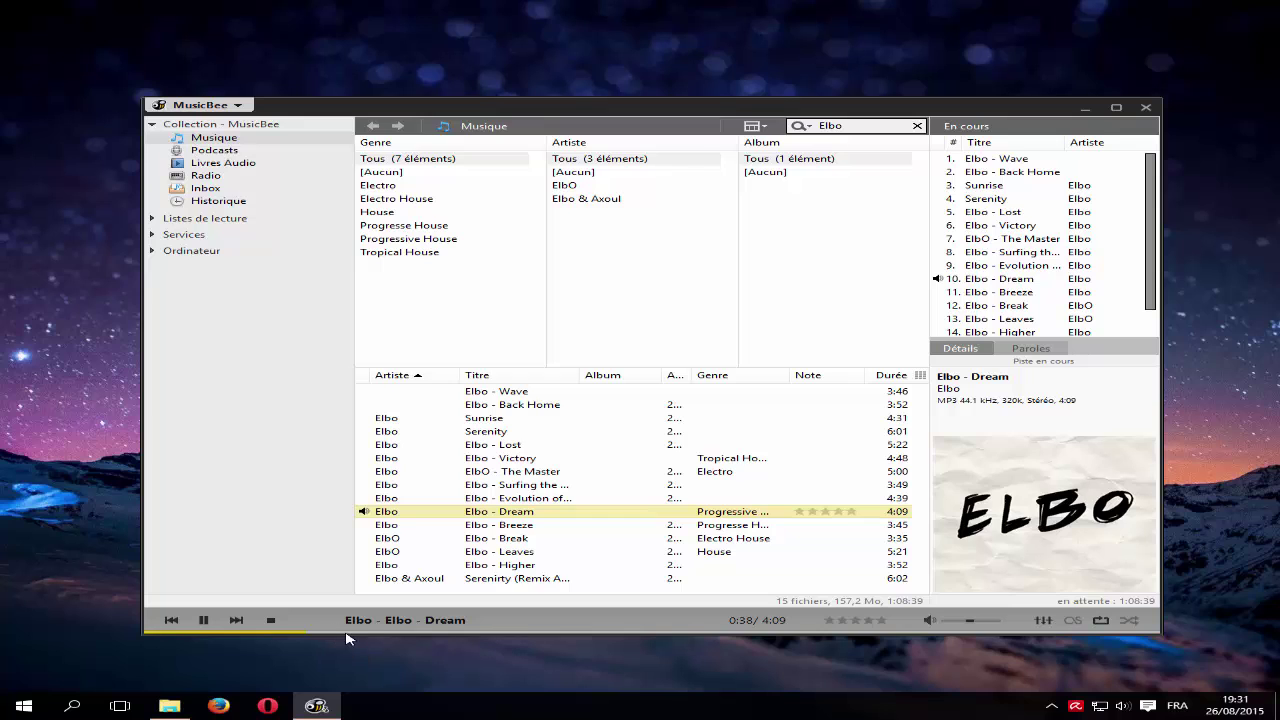
click(344, 633)
click(390, 634)
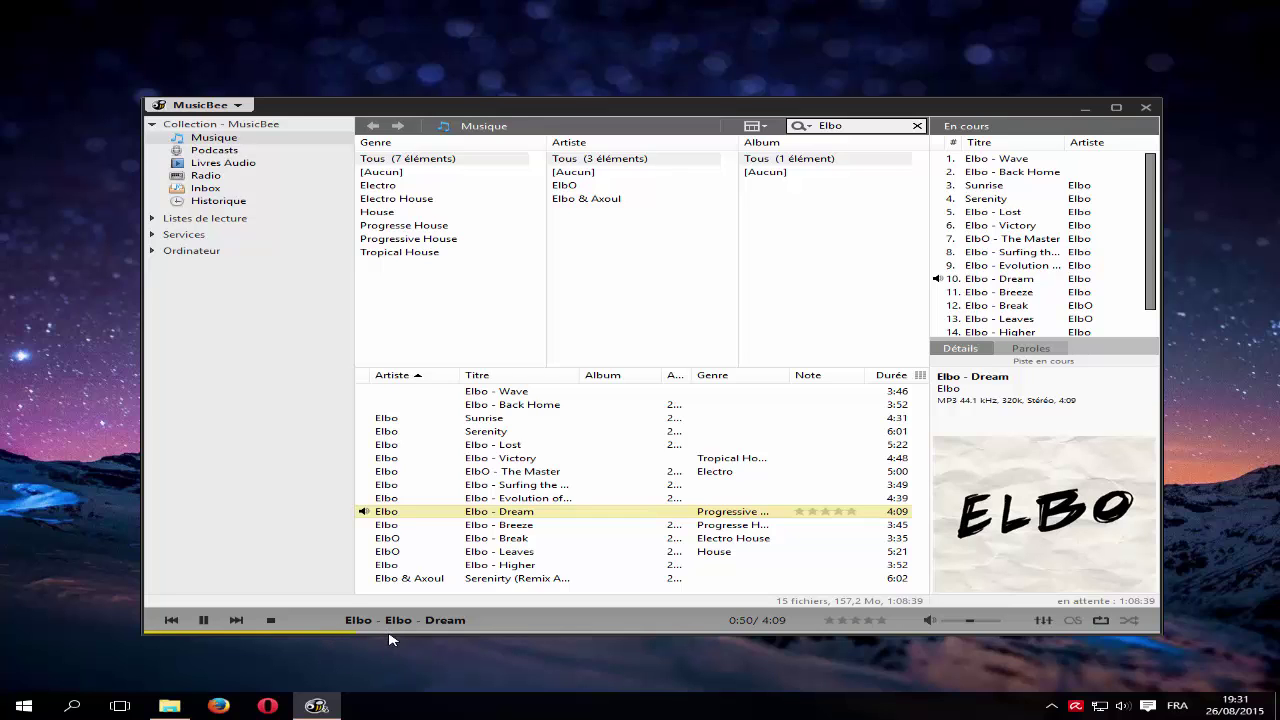
click(533, 633)
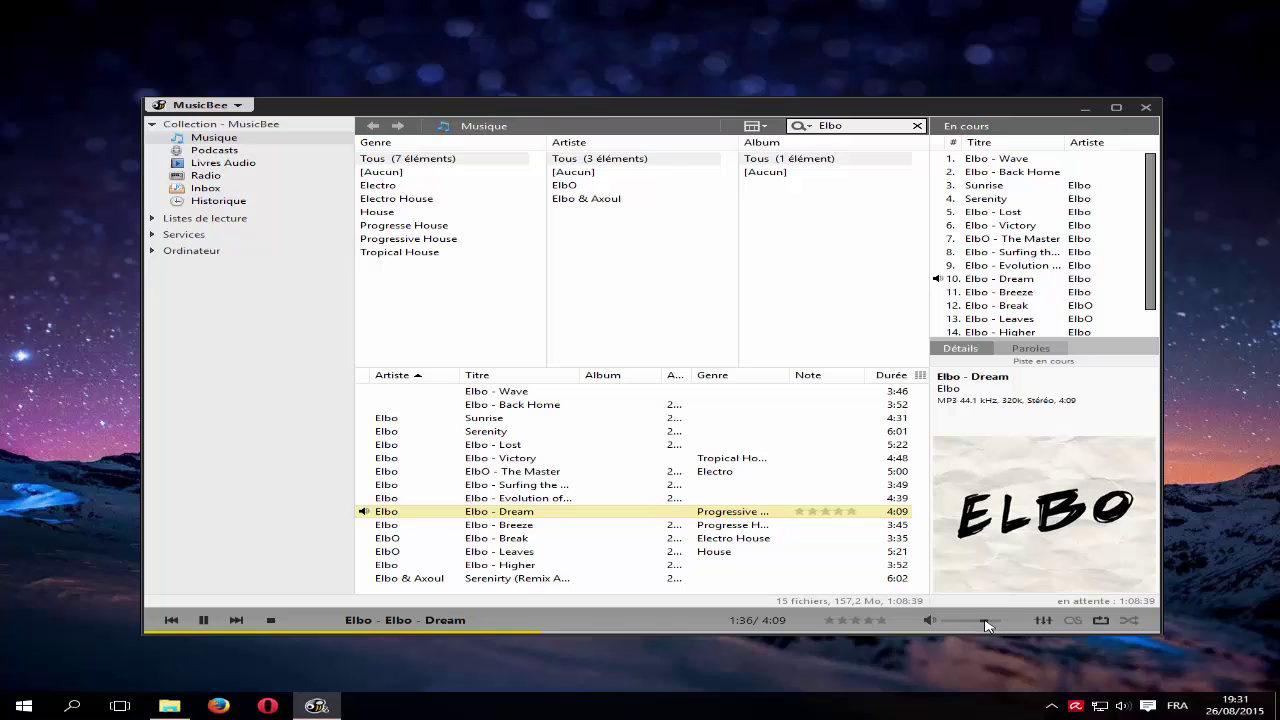
Open the equalizer and DSP settings and set the preset to "Sélection automatique par genre".
click(1042, 622)
click(645, 329)
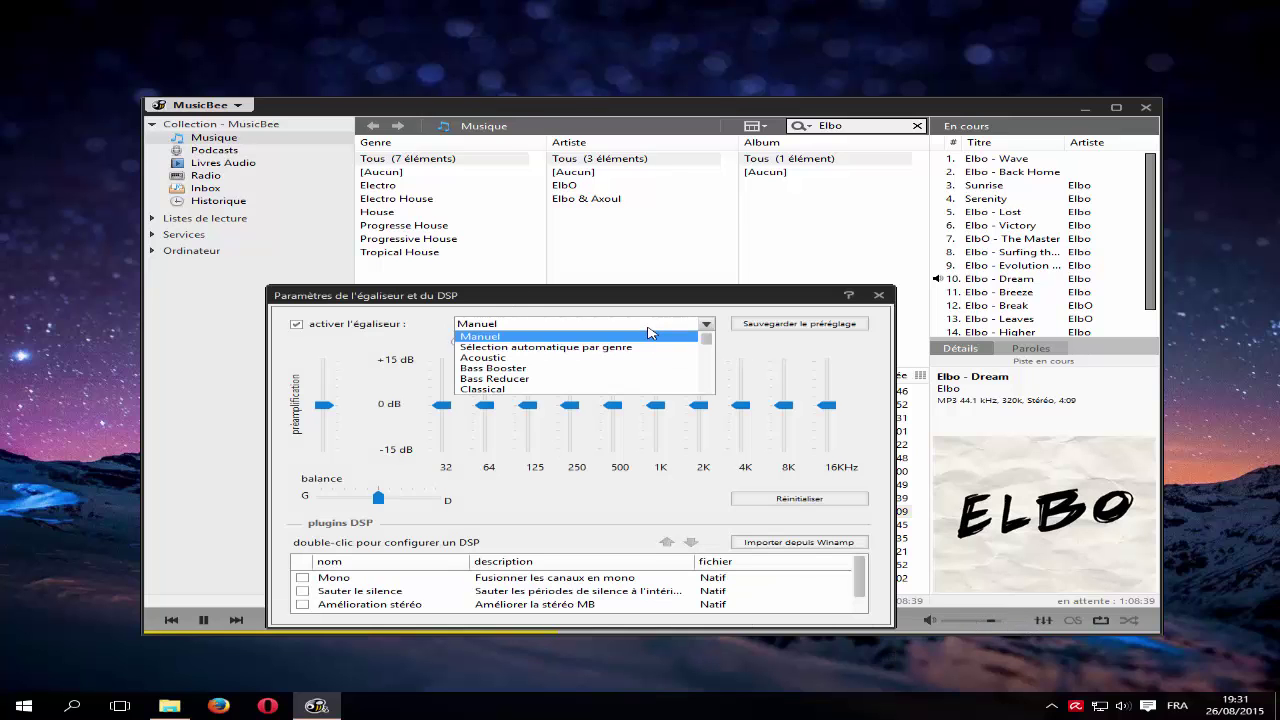
click(608, 348)
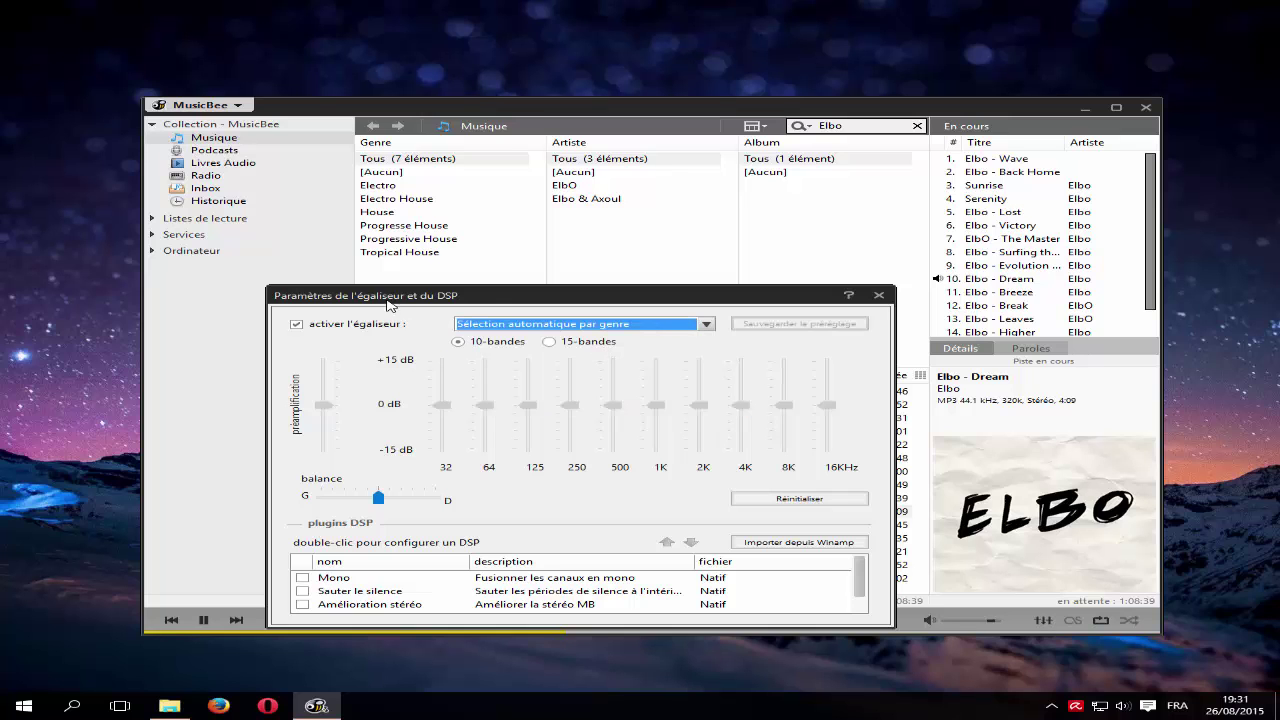
Browse the equalizer presets and apply the Piano preset to the playing track.
click(645, 324)
scroll(575, 352, down, 4)
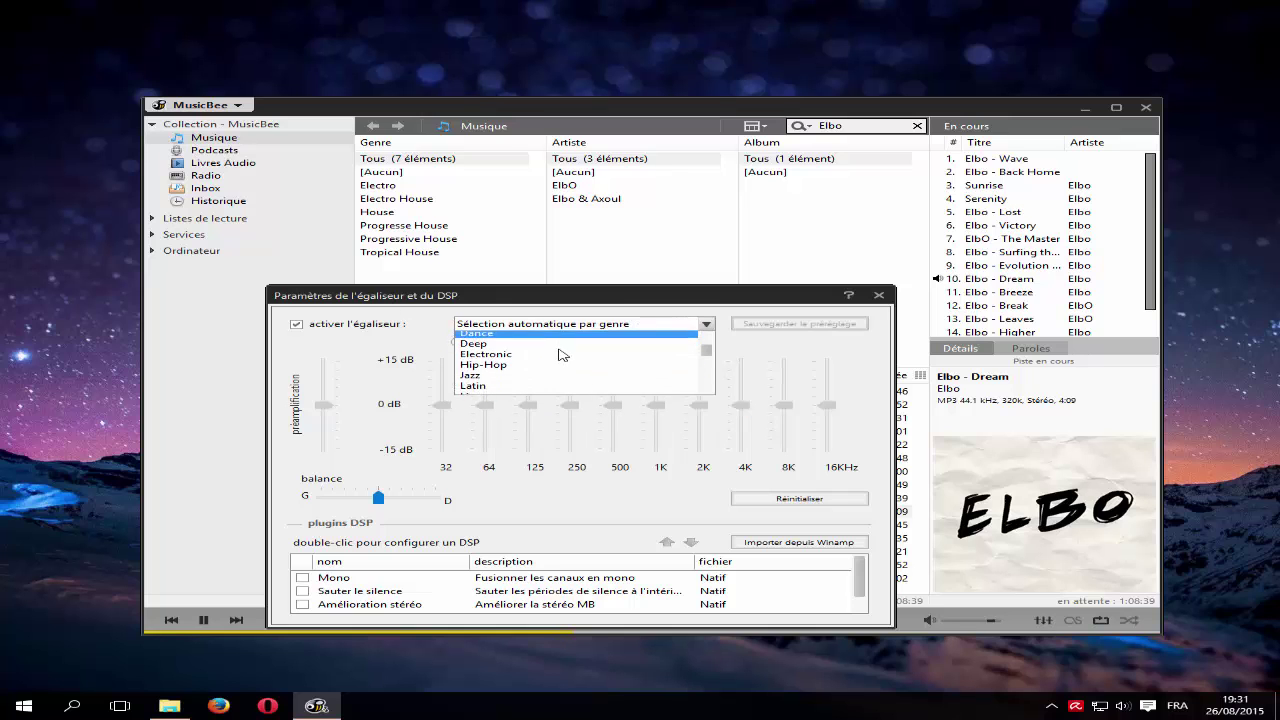
scroll(575, 352, down, 5)
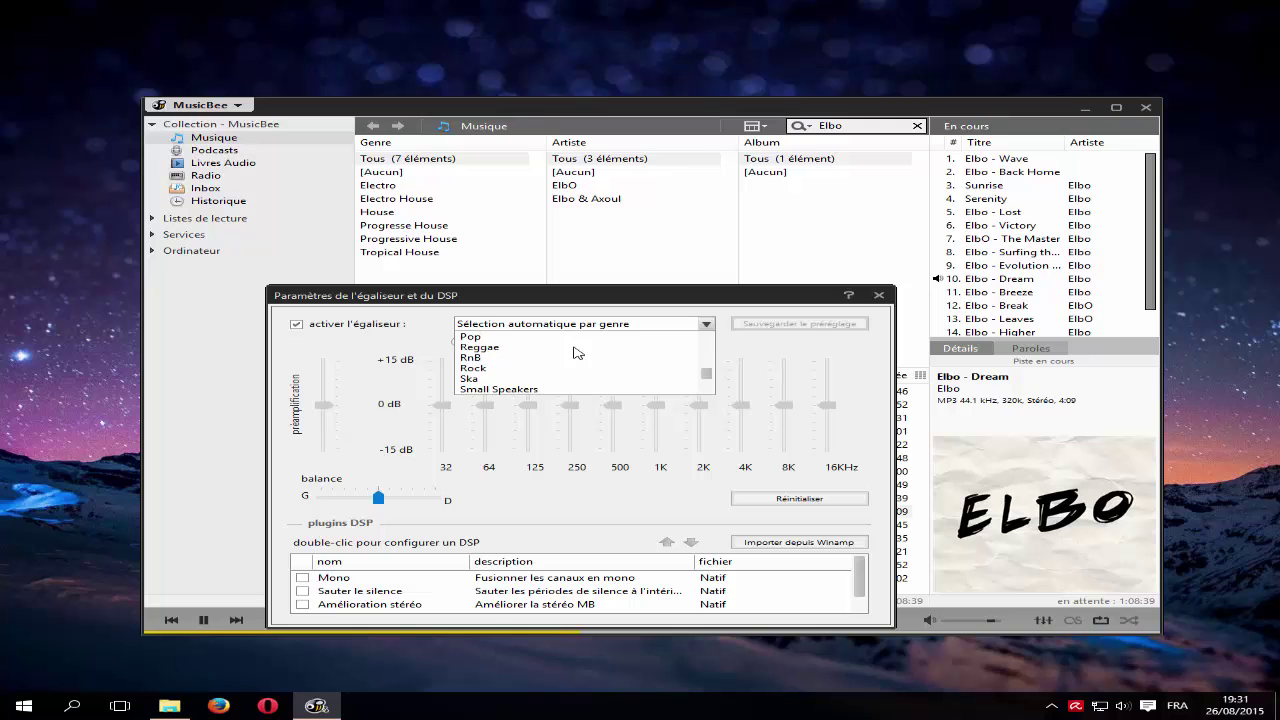
scroll(575, 352, down, 1)
scroll(577, 354, up, 4)
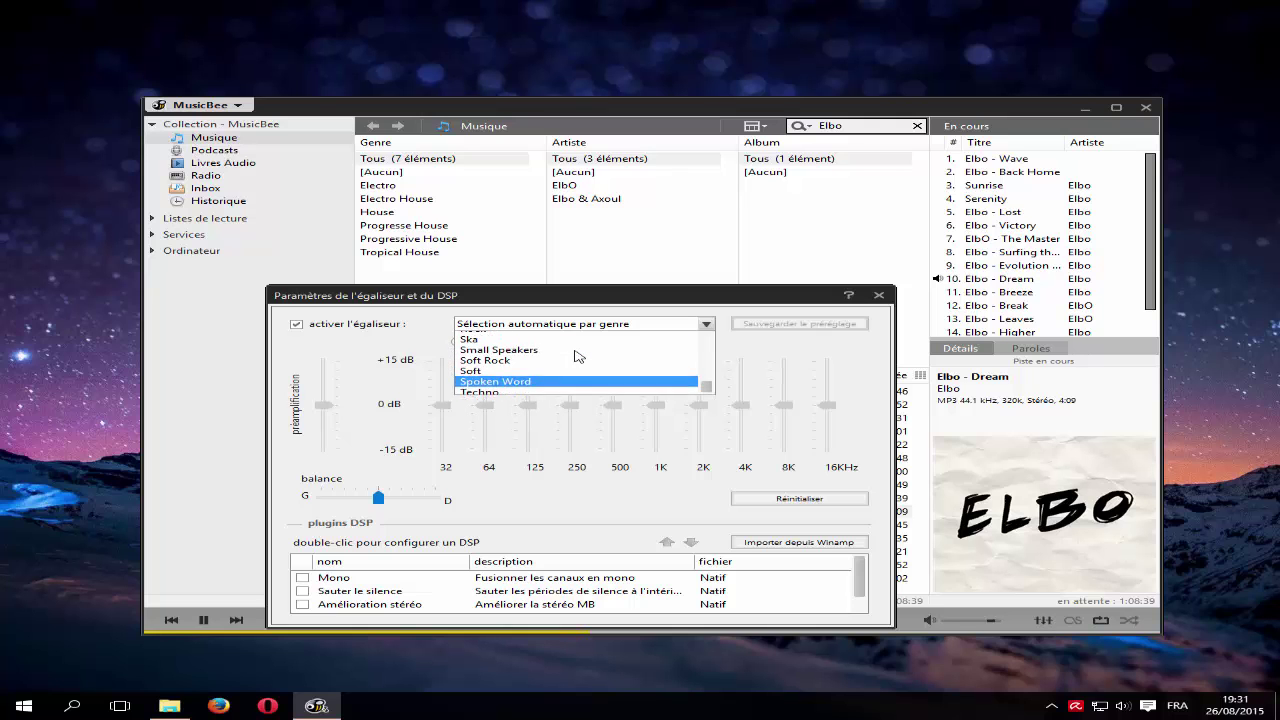
scroll(575, 356, up, 3)
scroll(575, 356, down, 2)
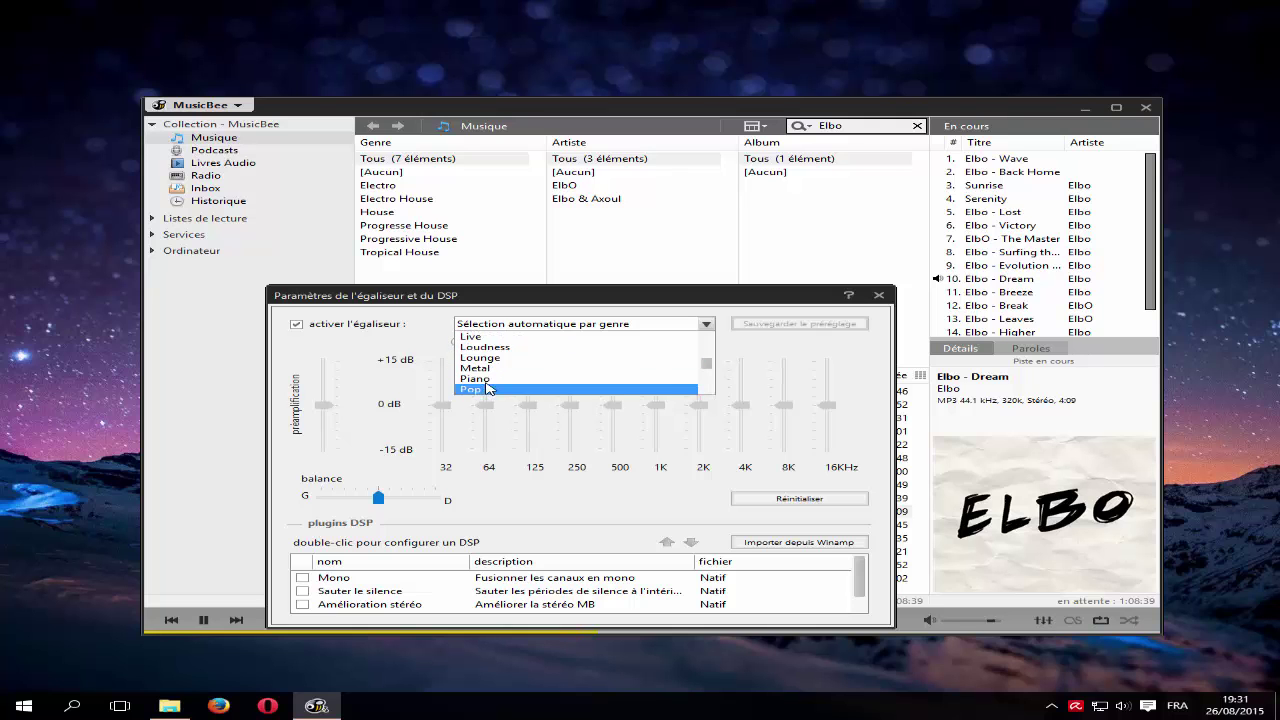
click(487, 386)
click(586, 323)
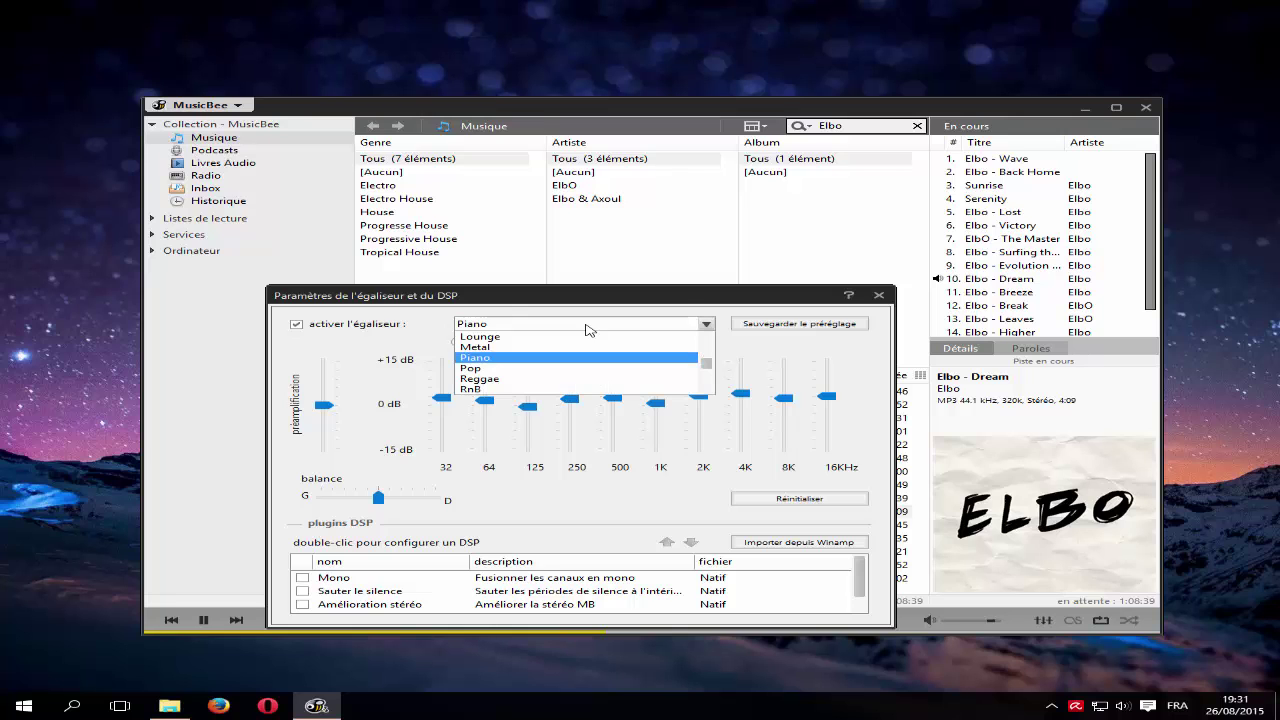
click(773, 347)
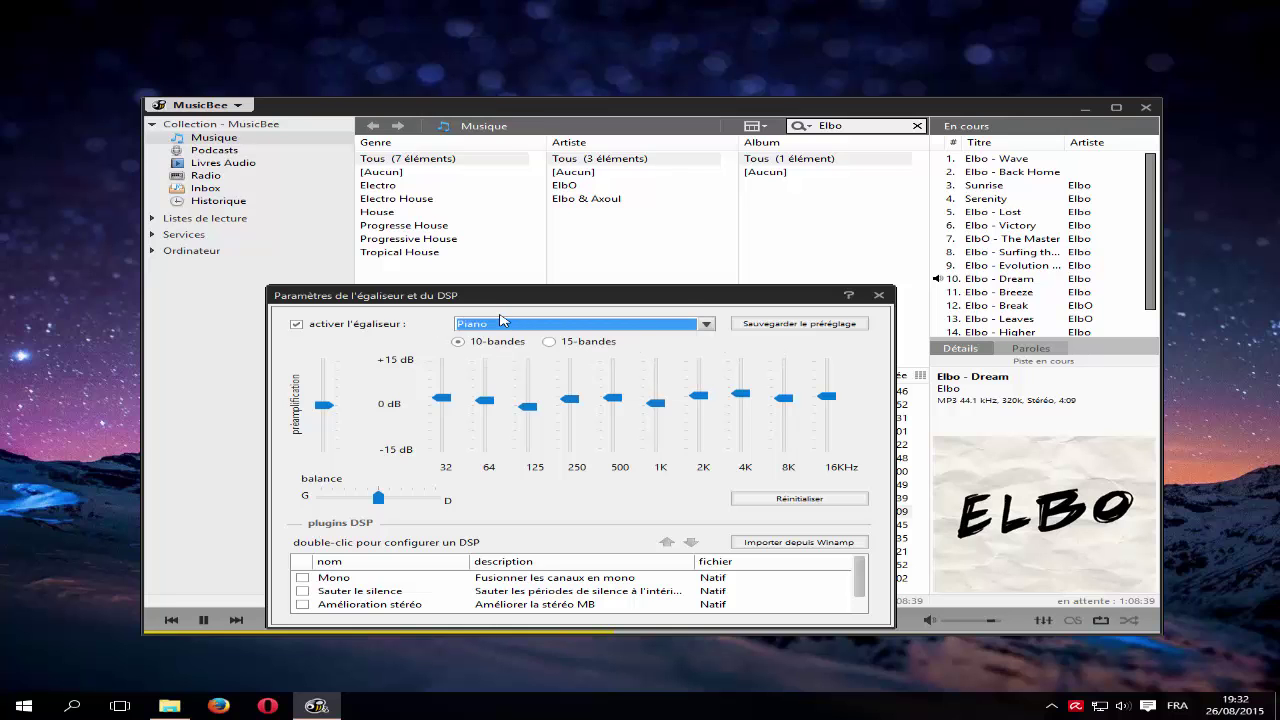
Try the Electronic and Dance equalizer presets on the playing track.
click(566, 327)
scroll(570, 350, up, 1)
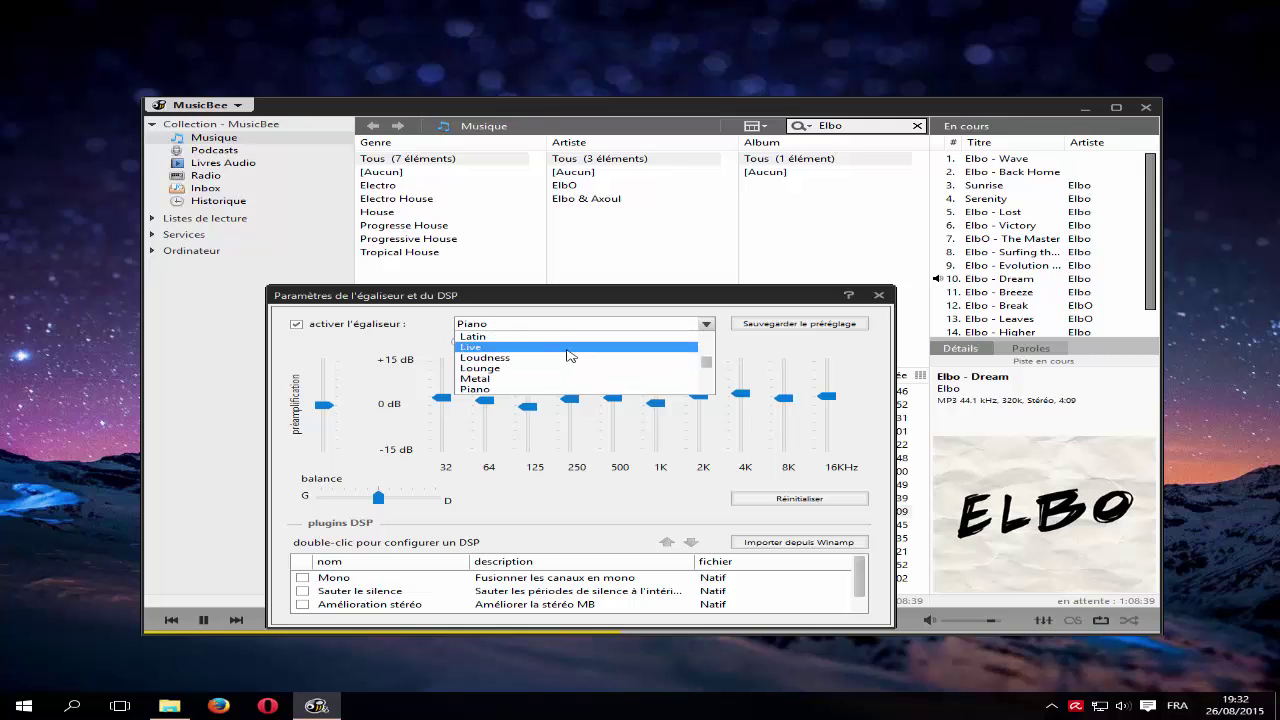
scroll(575, 345, up, 2)
scroll(563, 363, down, 1)
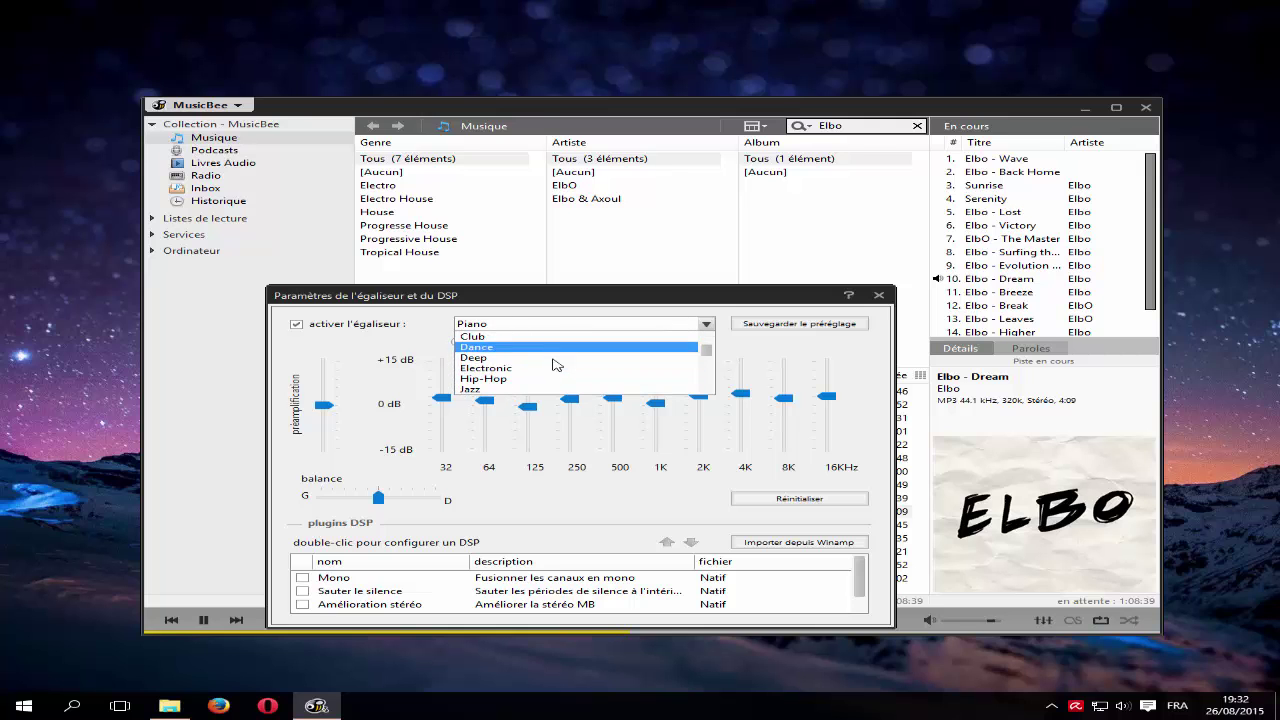
click(560, 369)
click(530, 324)
scroll(545, 360, up, 2)
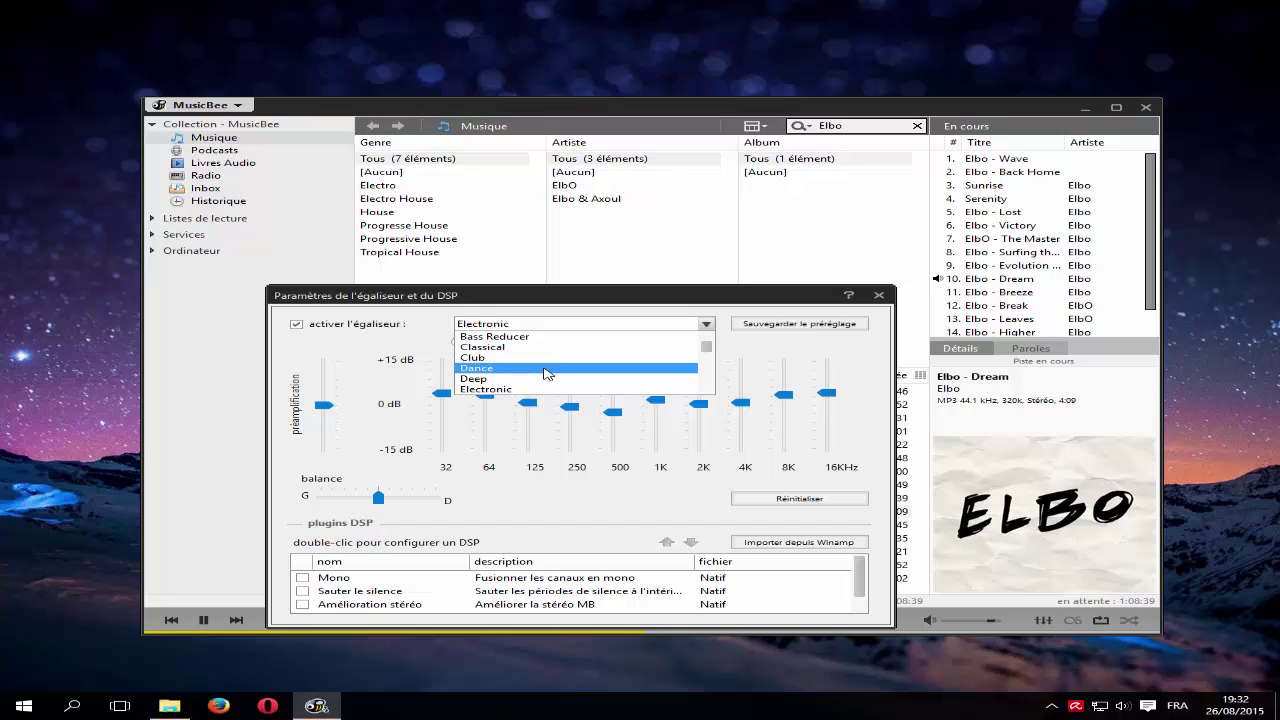
click(546, 370)
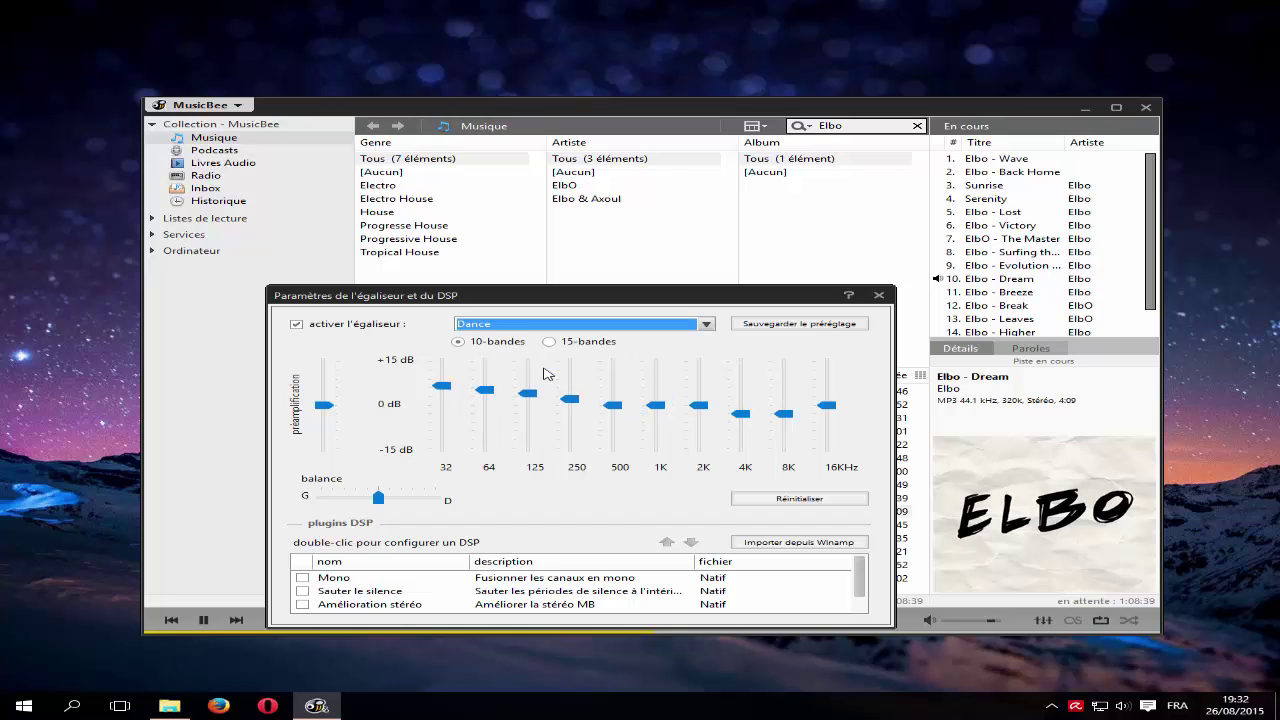
Try the Bass Booster, Club and Live equalizer presets on the playing track.
click(519, 332)
scroll(540, 360, up, 3)
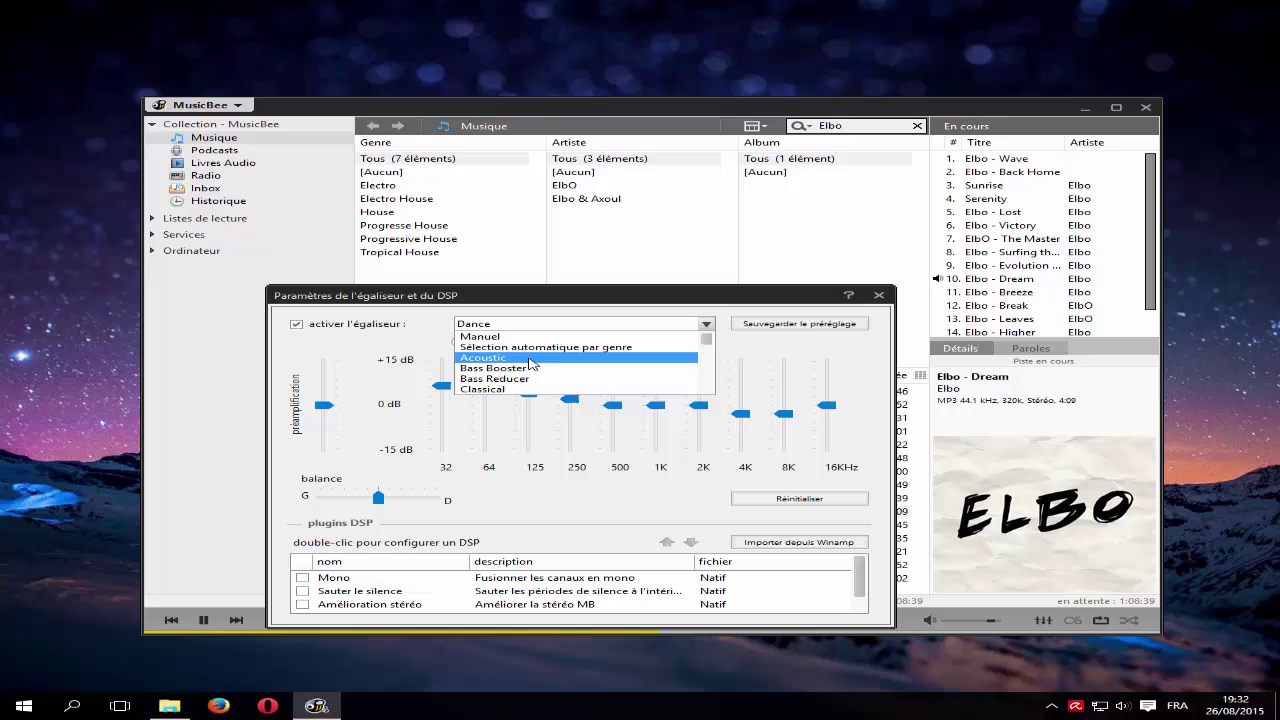
click(588, 369)
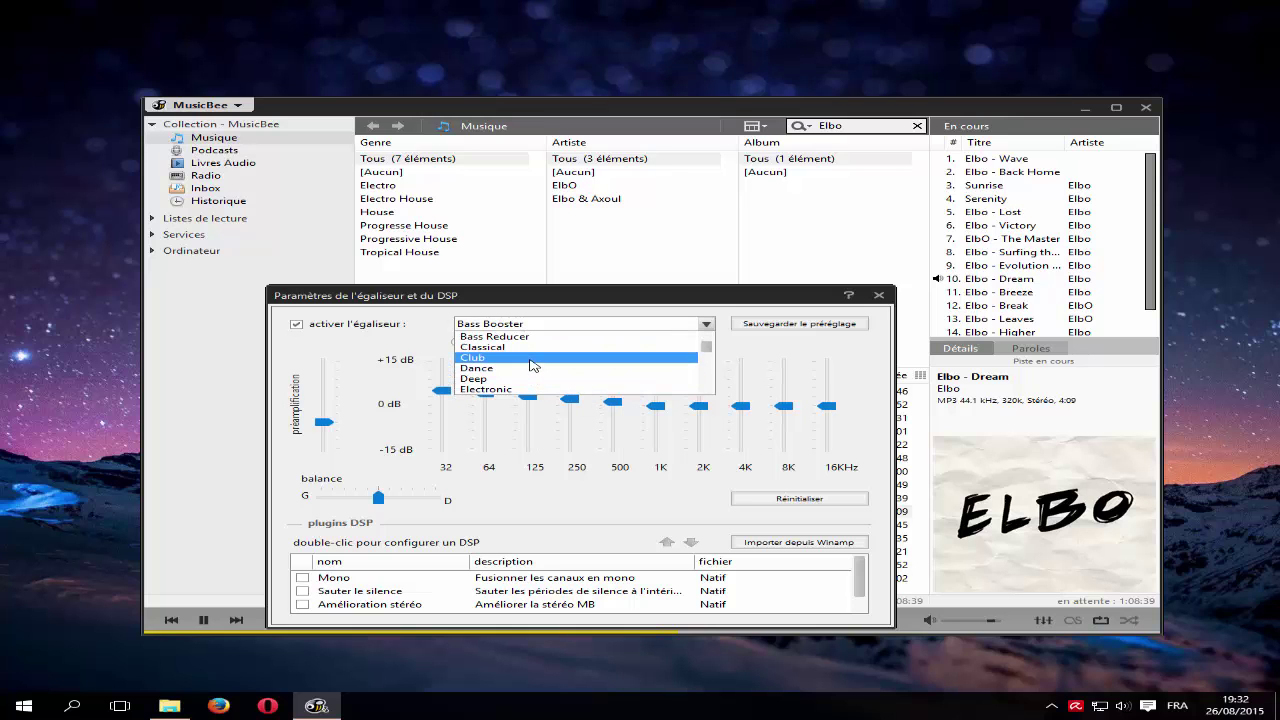
click(531, 360)
click(508, 327)
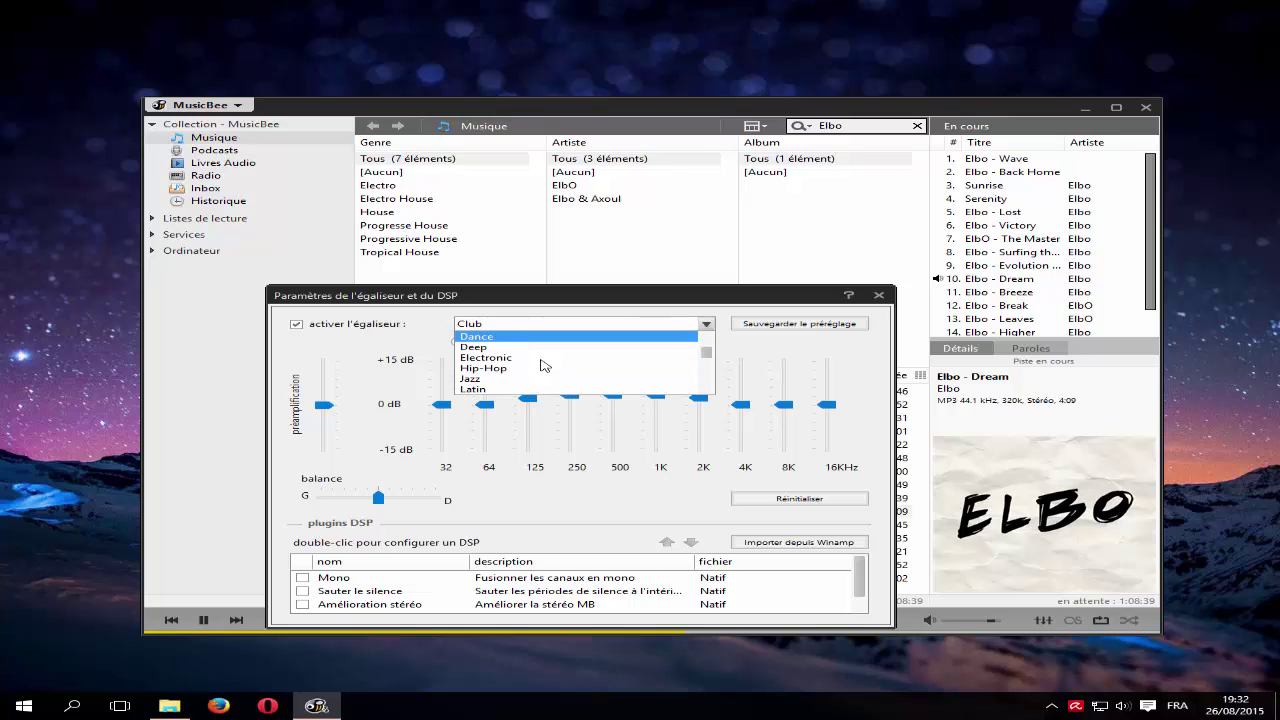
click(556, 370)
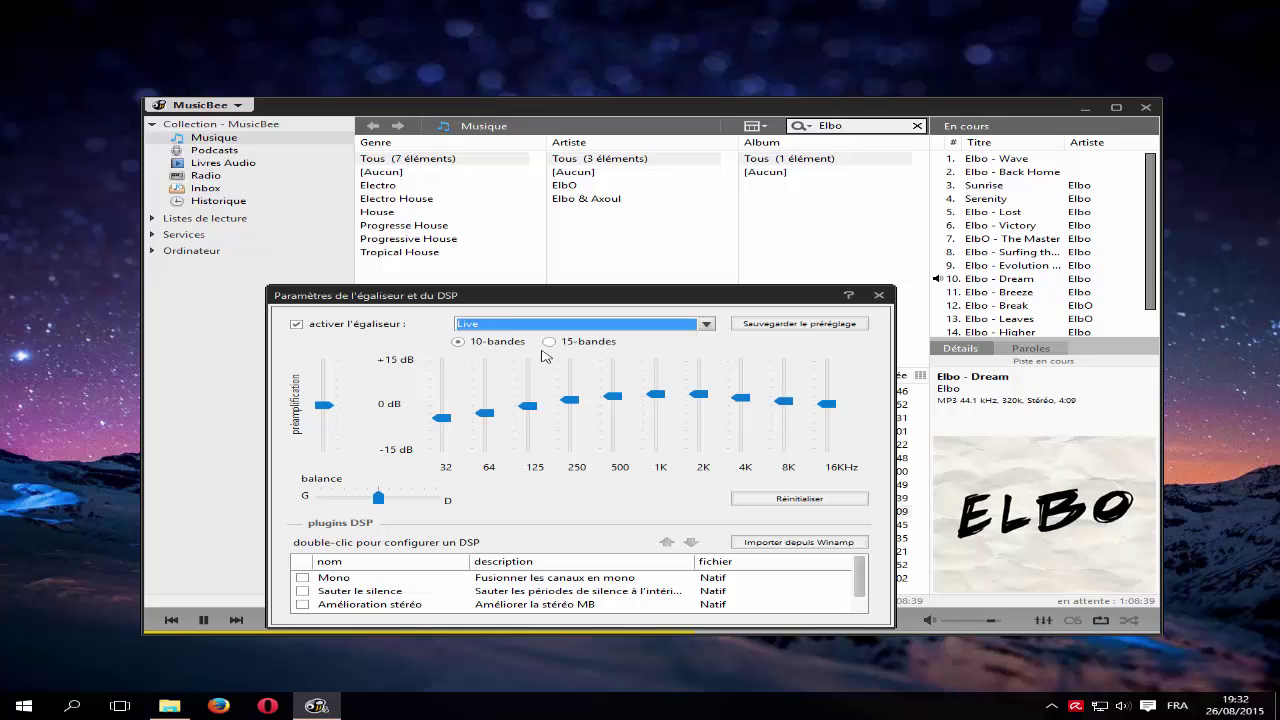
Try the Piano, Soft Rock, Techno and Vocal Booster equalizer presets on the playing track.
click(517, 326)
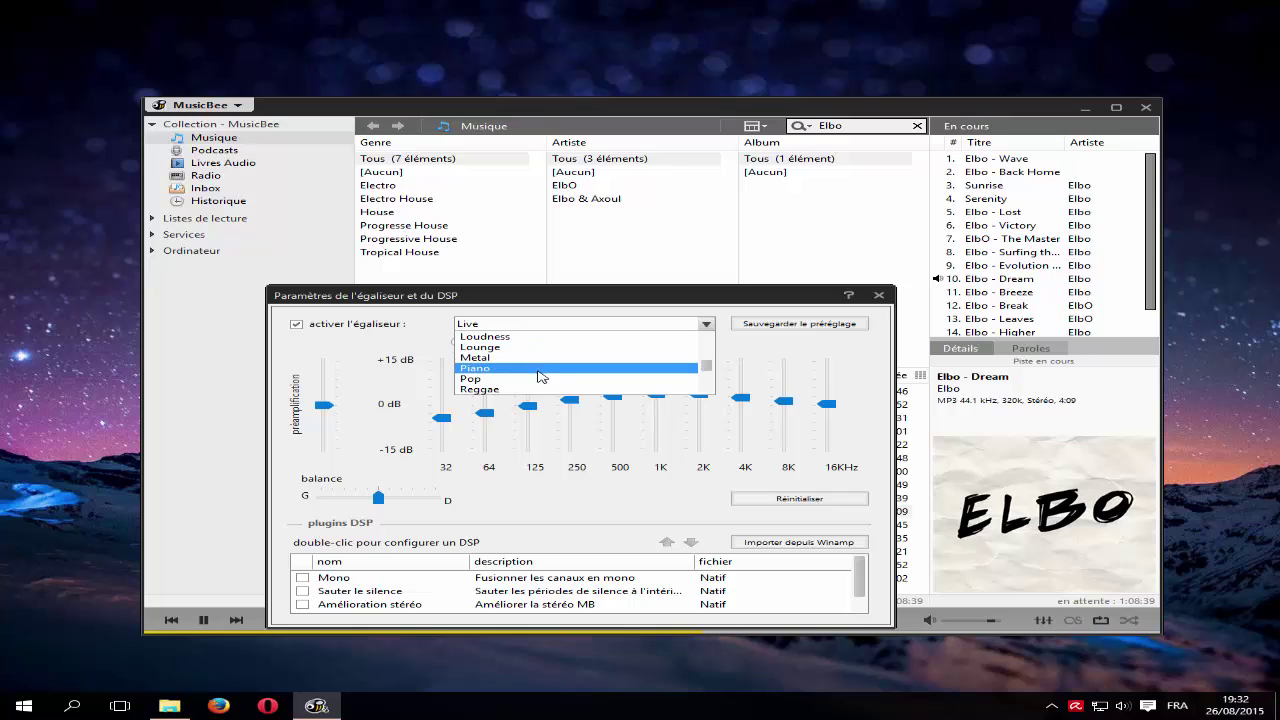
click(540, 370)
click(517, 326)
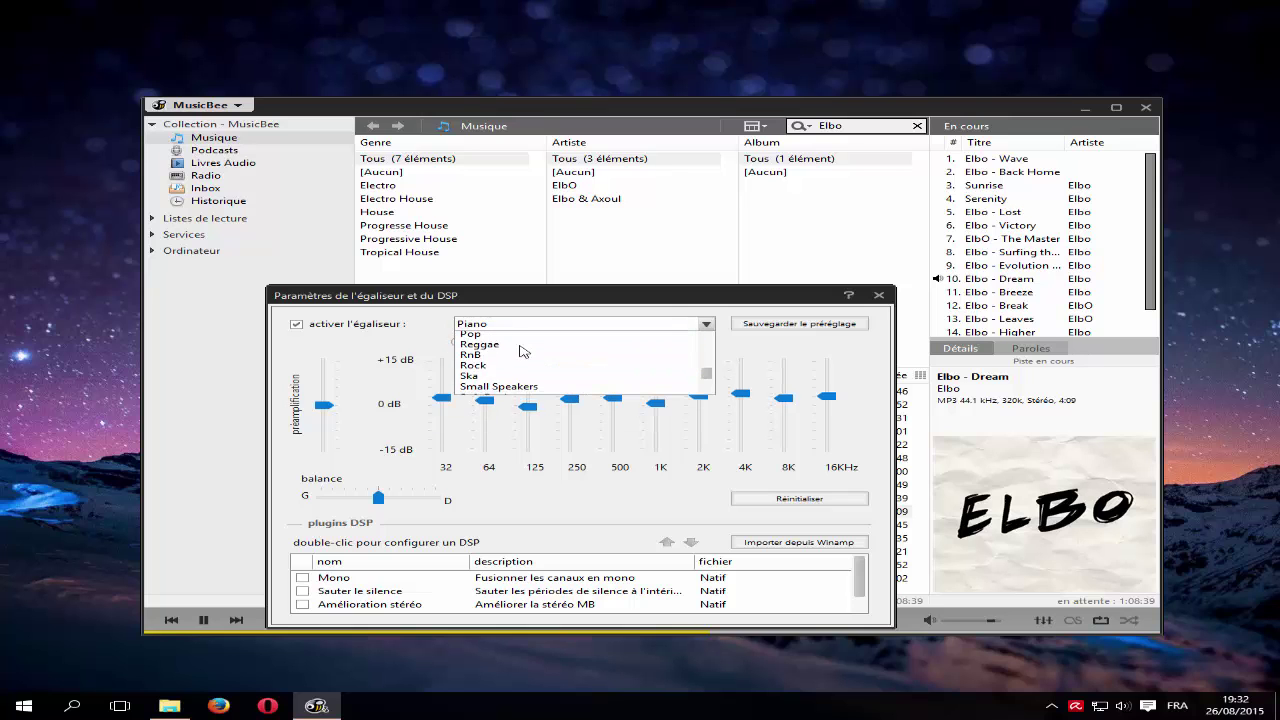
click(540, 370)
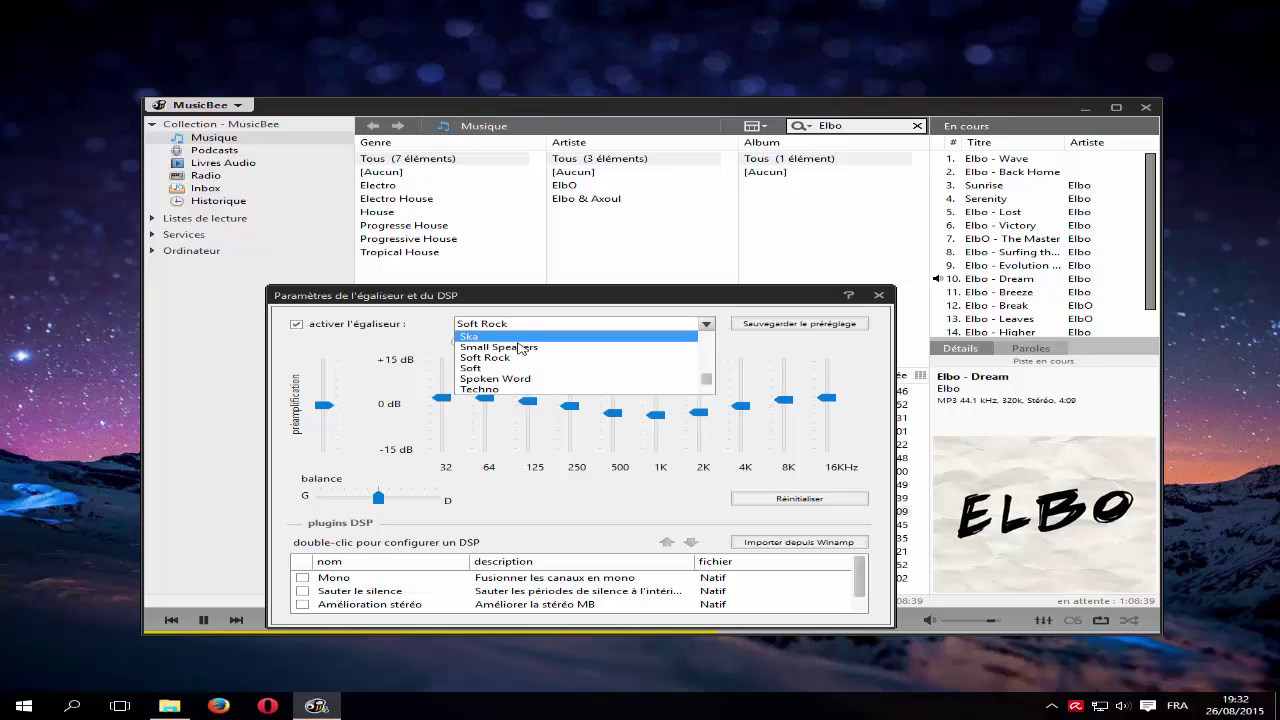
click(517, 358)
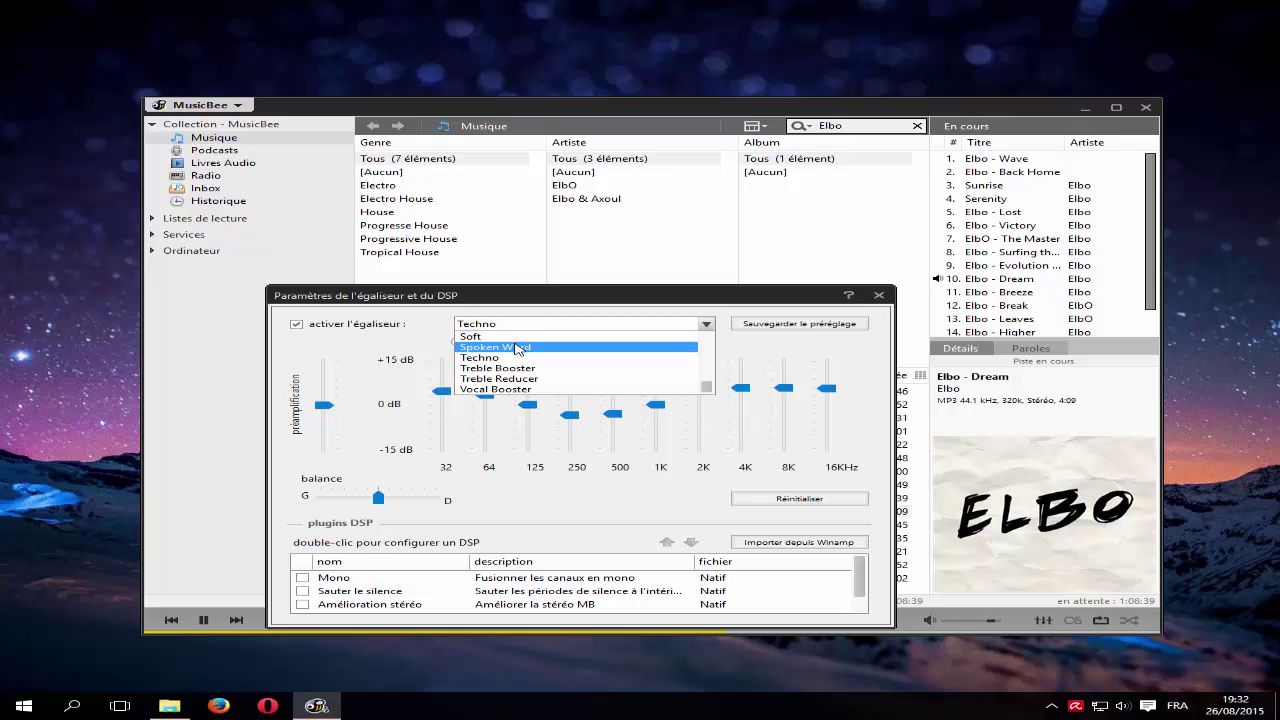
click(540, 389)
Try the Treble Booster, Reggae and Piano equalizer presets on the playing track.
click(506, 327)
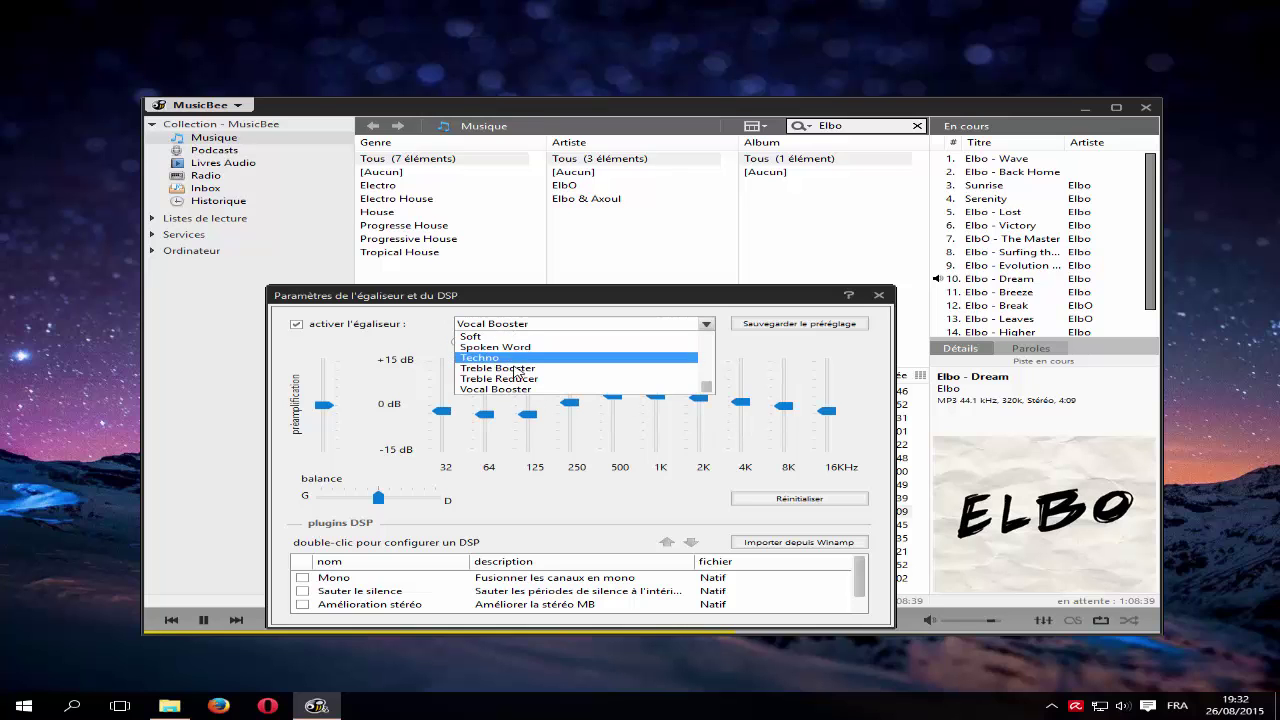
click(519, 370)
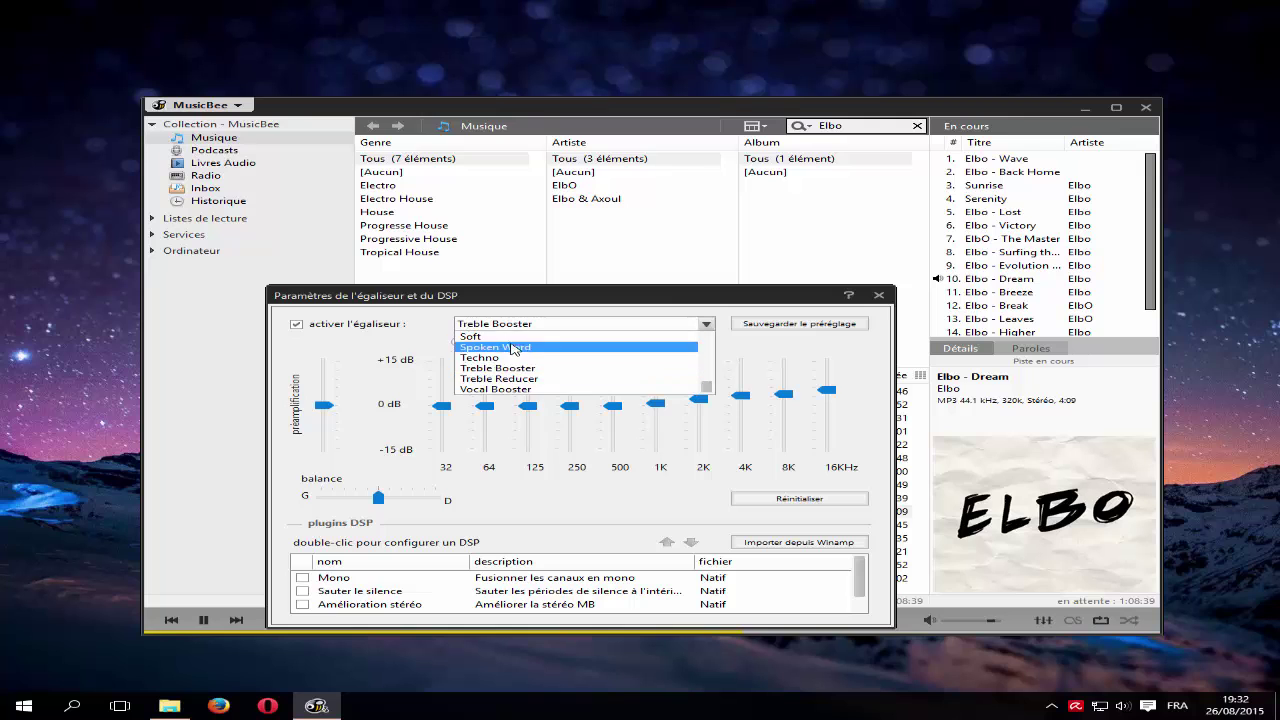
scroll(513, 347, up, 2)
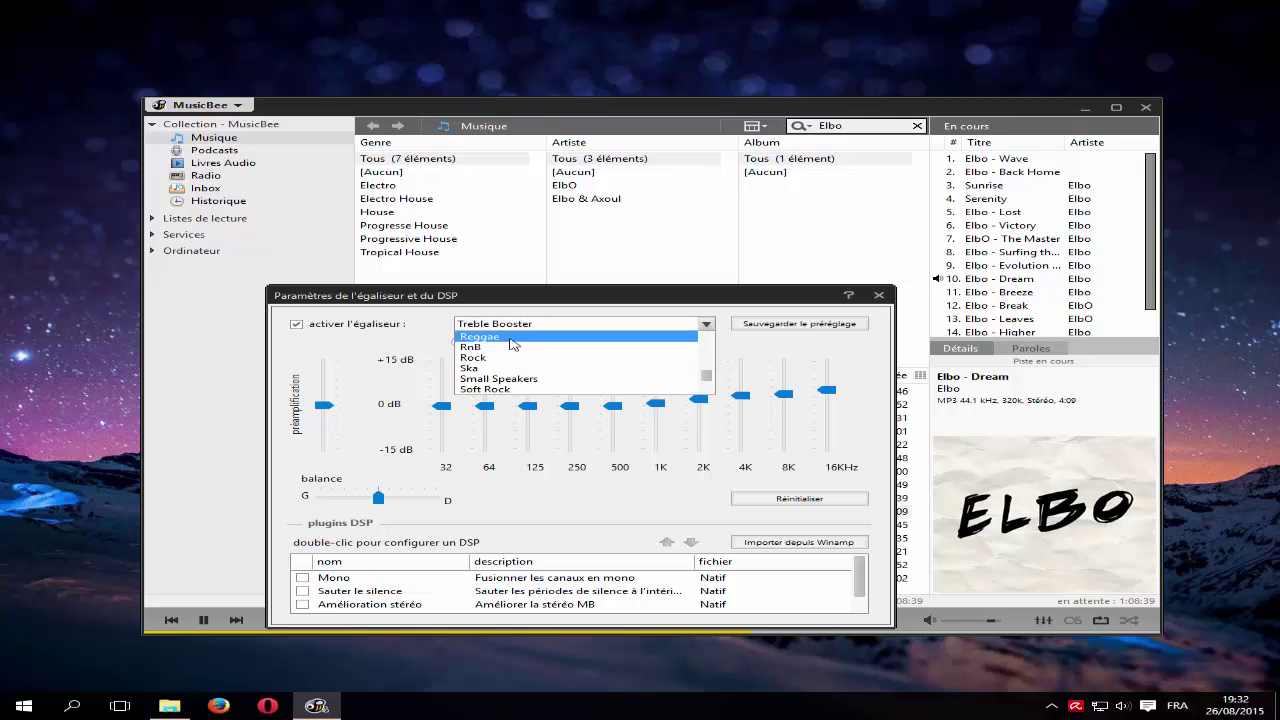
click(510, 338)
click(517, 324)
scroll(525, 360, up, 2)
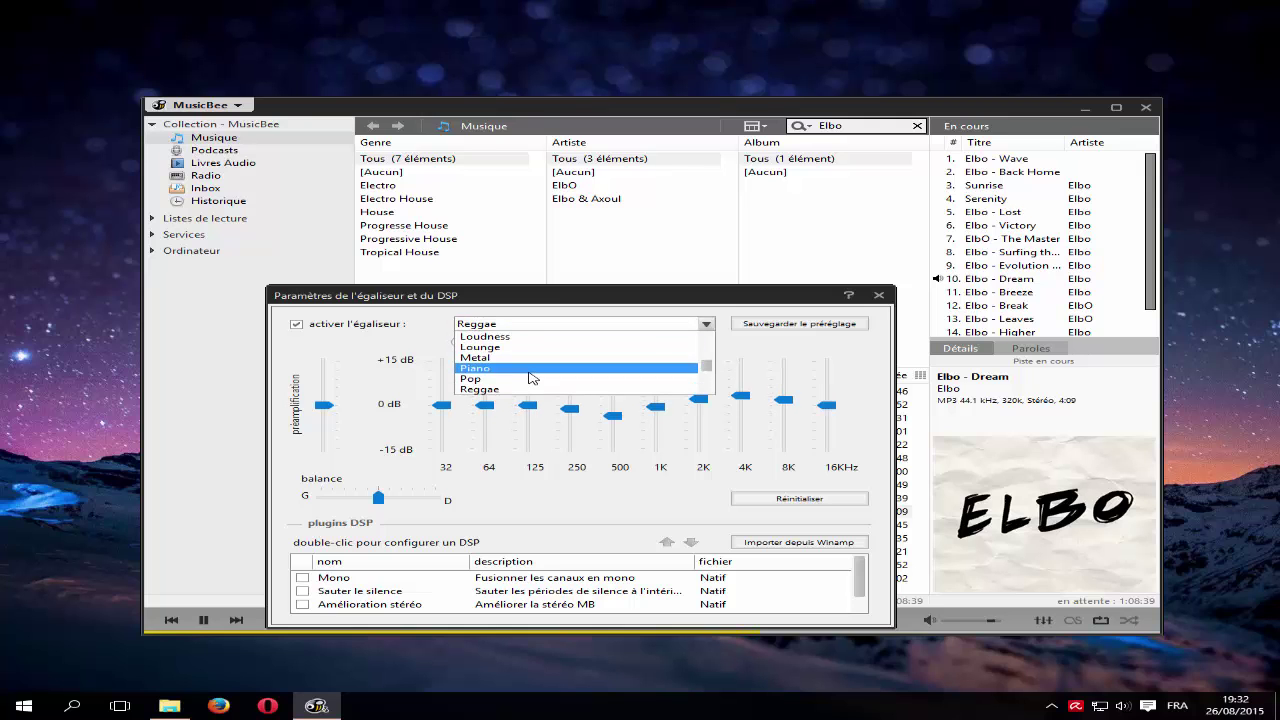
click(529, 368)
Look through the equalizer presets up to the start of the list and try Bass Reducer.
click(525, 324)
scroll(527, 358, up, 2)
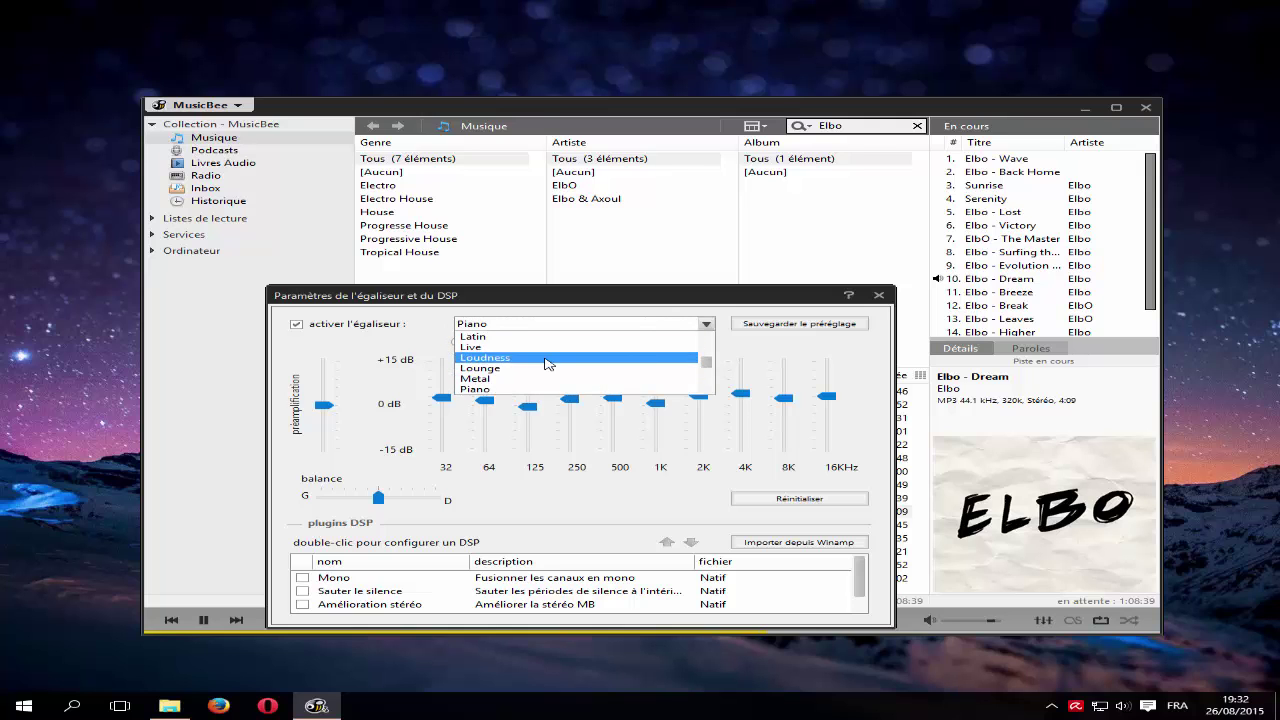
scroll(547, 361, up, 3)
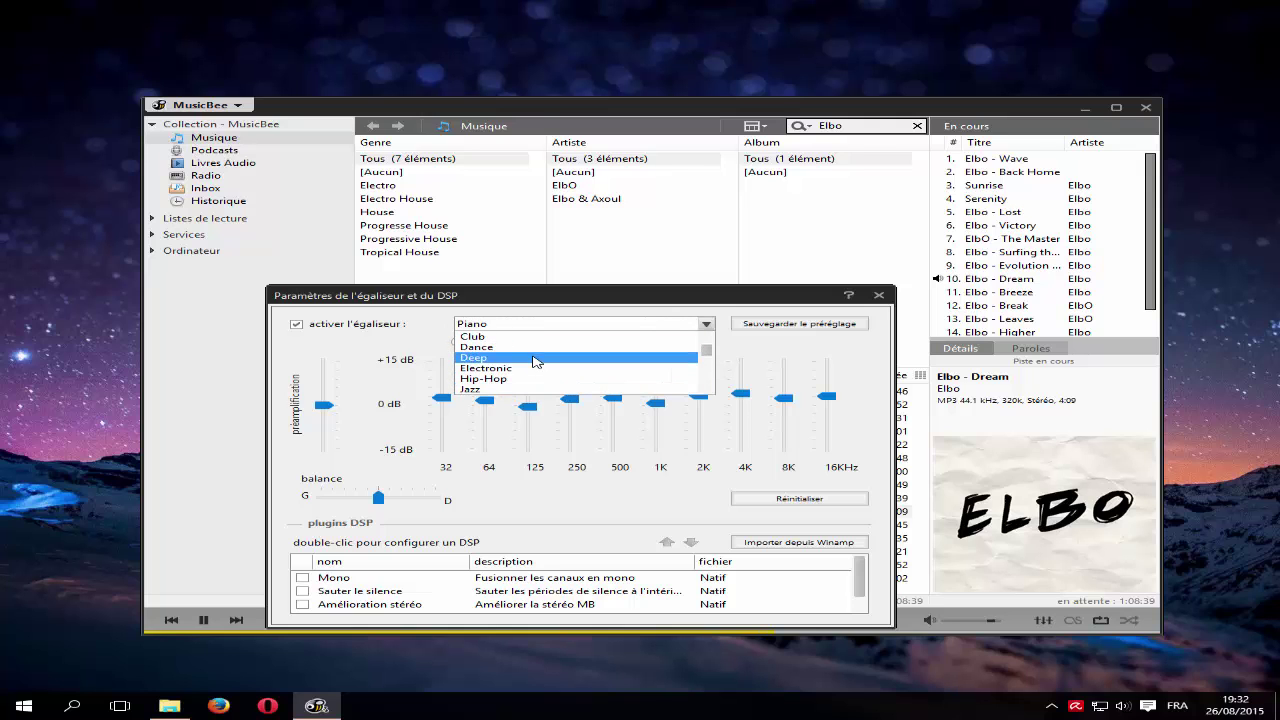
scroll(540, 357, up, 2)
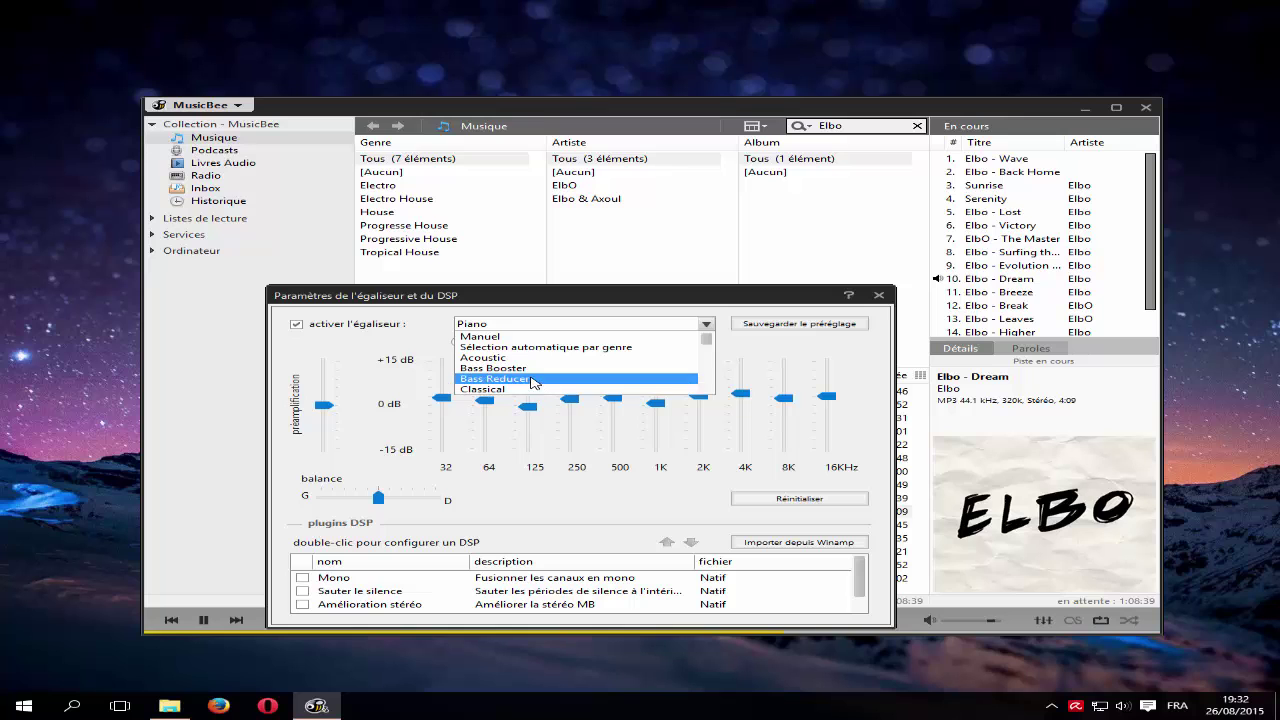
click(532, 379)
Set the equalizer preset to "Sélection automatique par genre" and close the equalizer and DSP settings.
click(525, 322)
scroll(532, 350, up, 2)
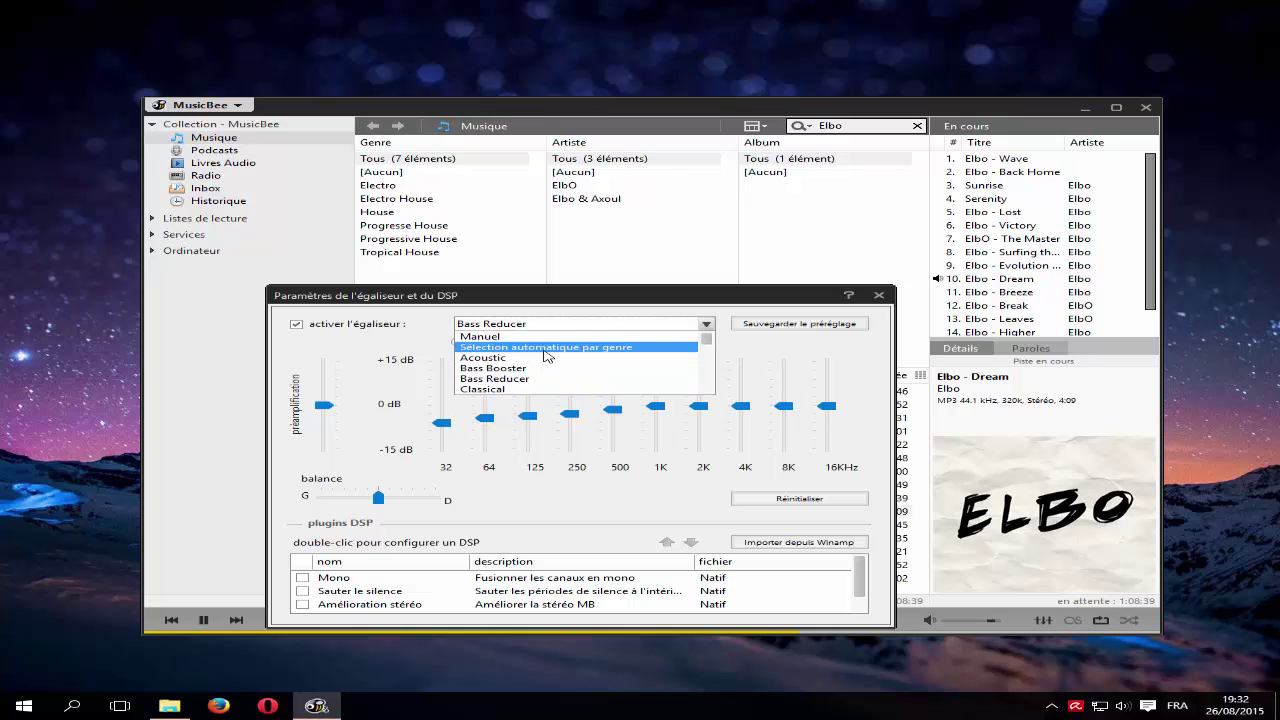
click(546, 348)
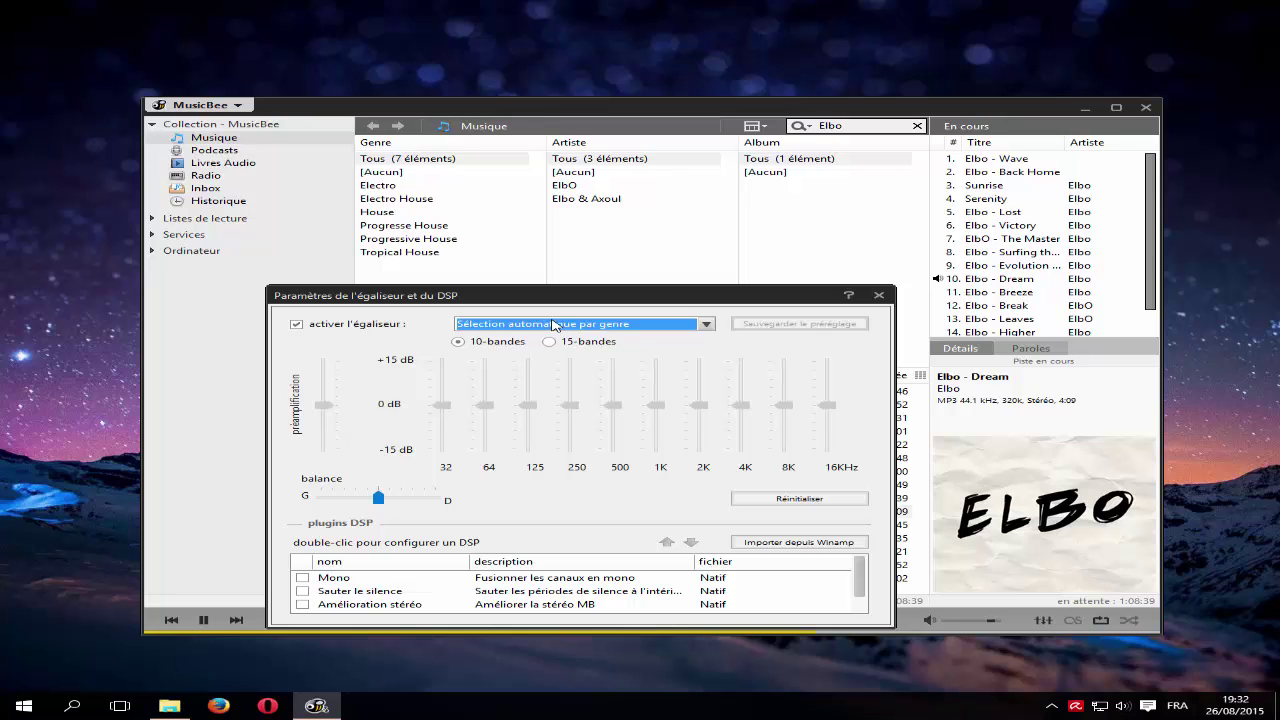
click(878, 295)
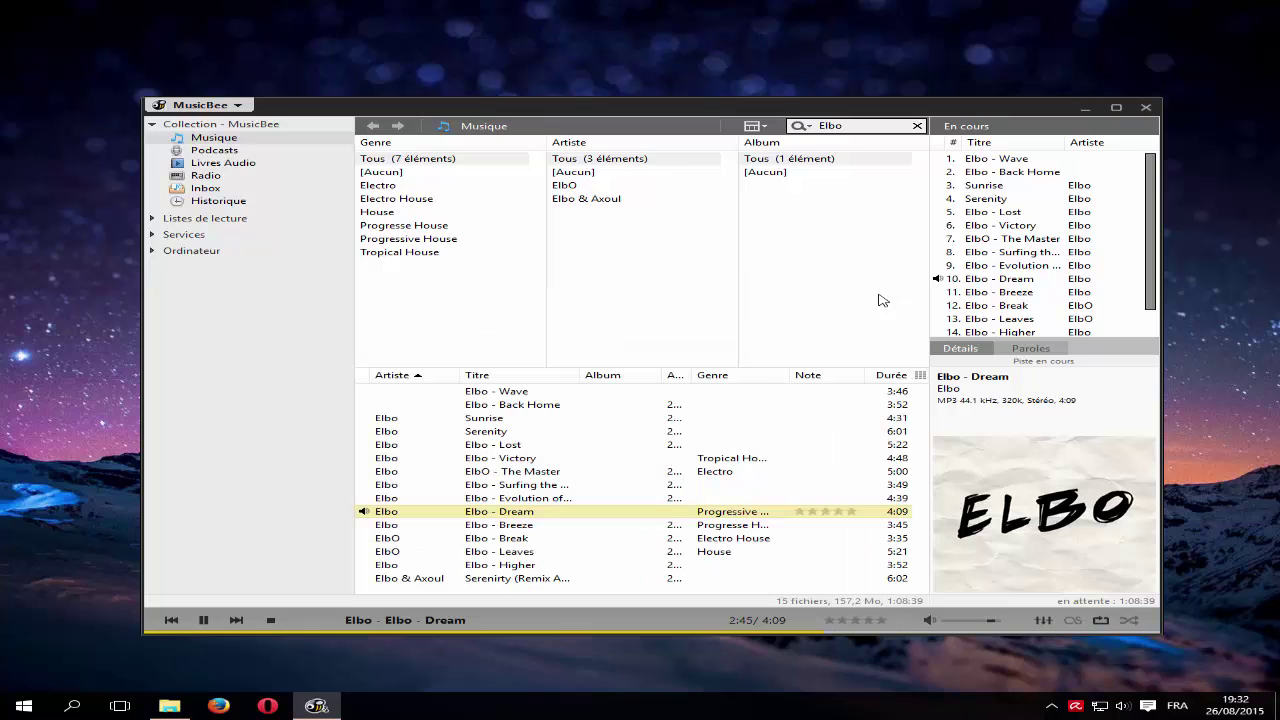
Start the Light Show visualizer for the playing track.
click(202, 105)
mouse_move(220, 149)
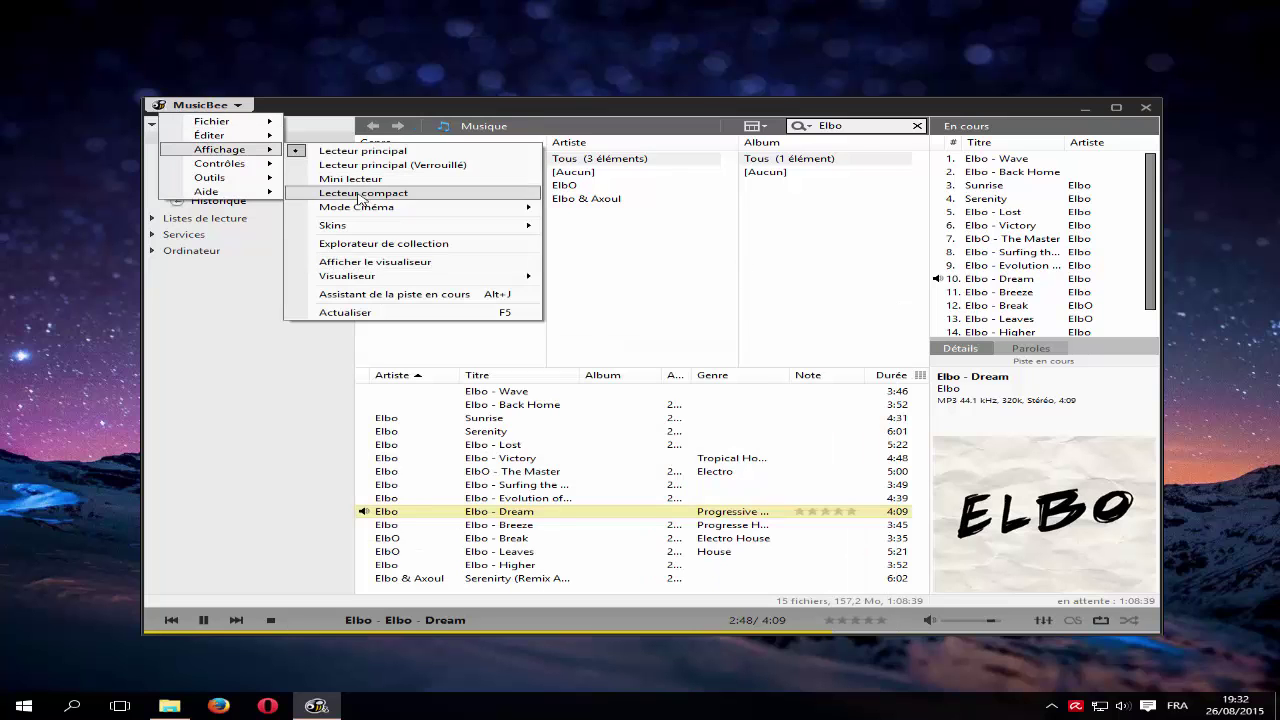
mouse_move(407, 280)
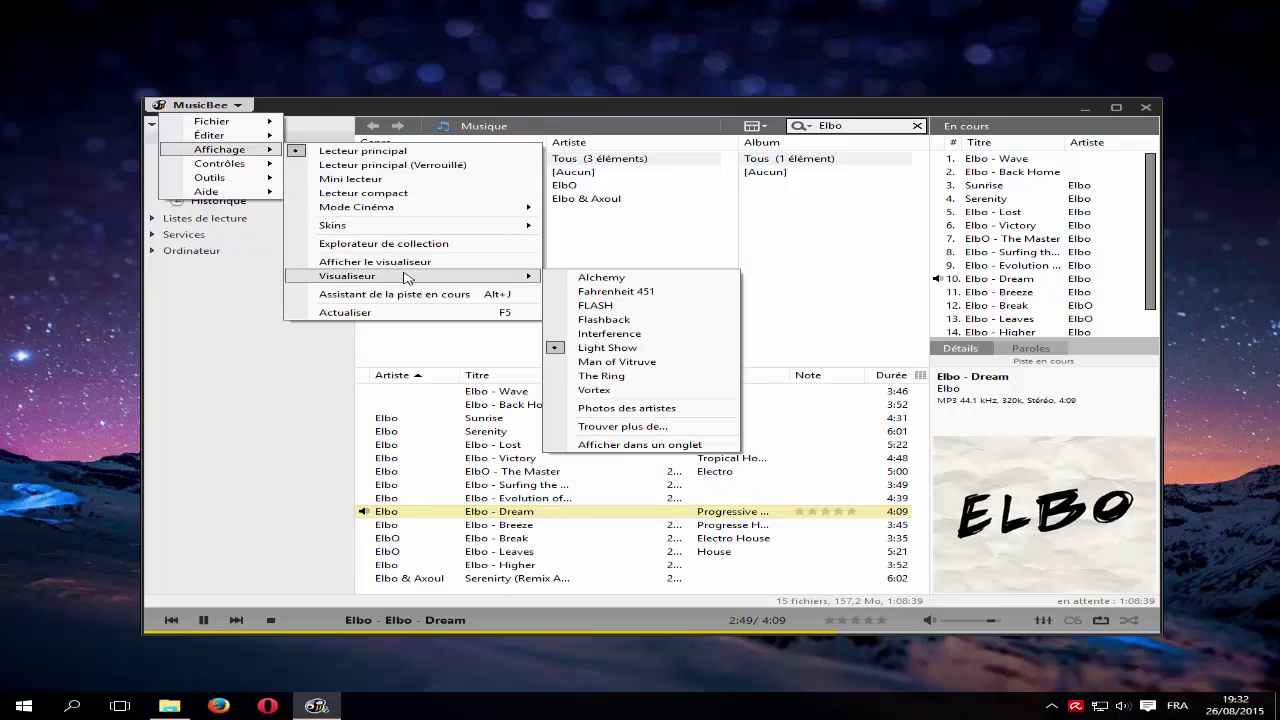
click(680, 343)
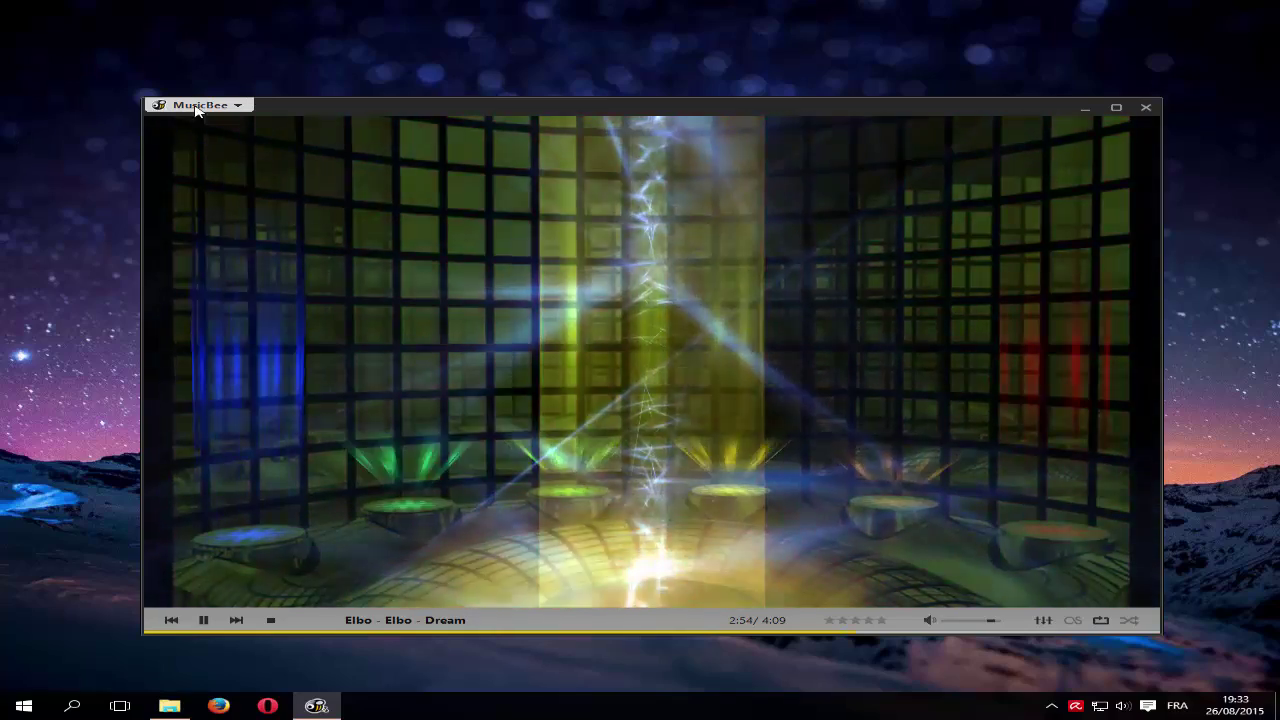
Switch the player to "Mode Cinéma" and view the visualizer in full screen before returning it to its window.
click(238, 105)
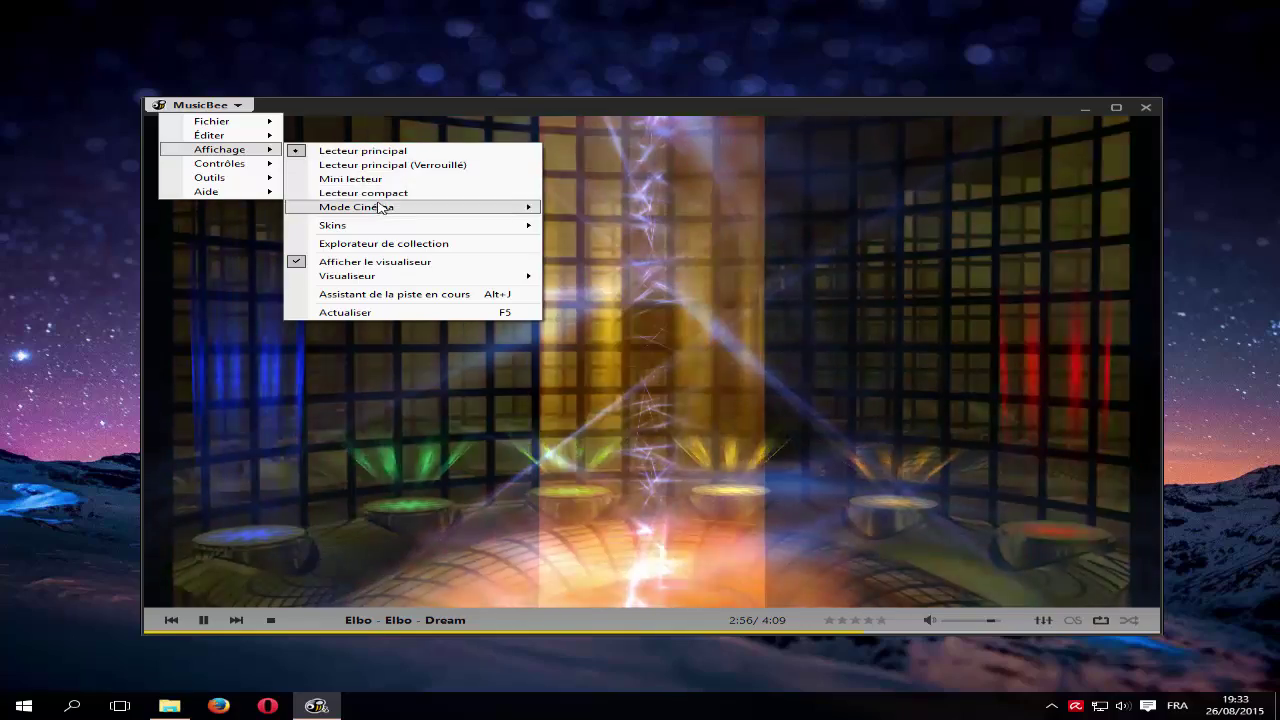
click(377, 206)
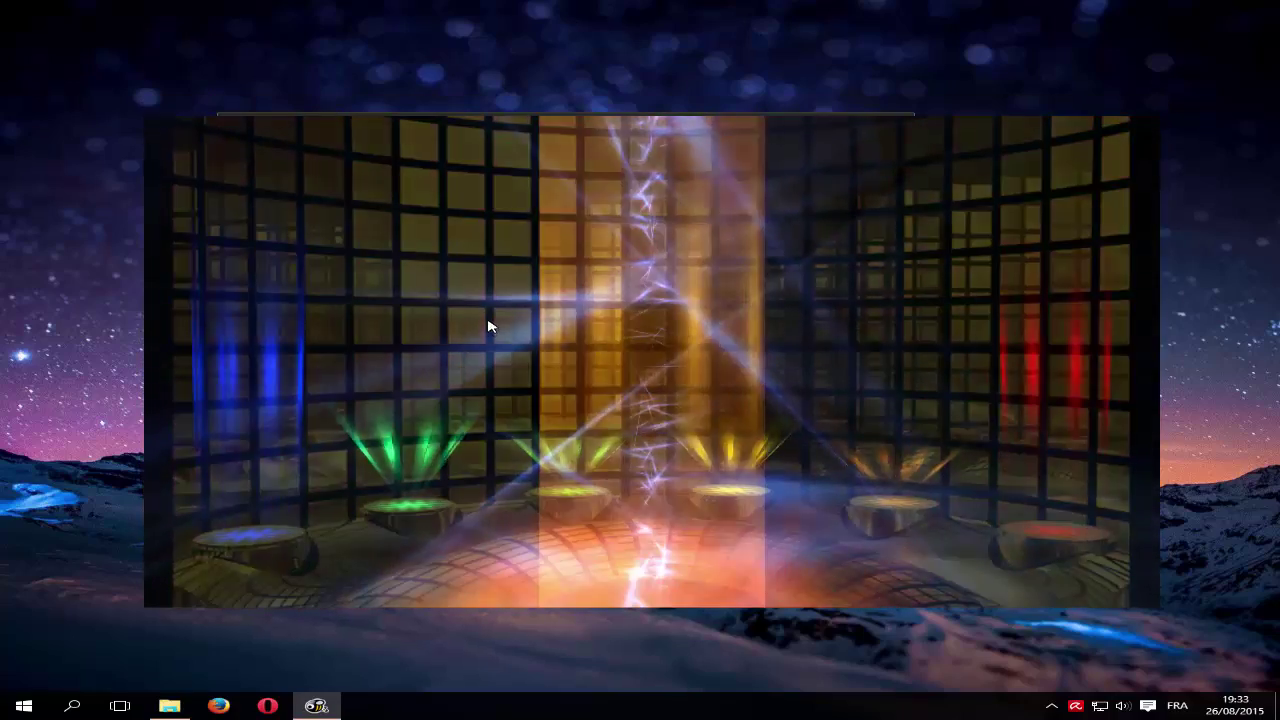
double_click(493, 325)
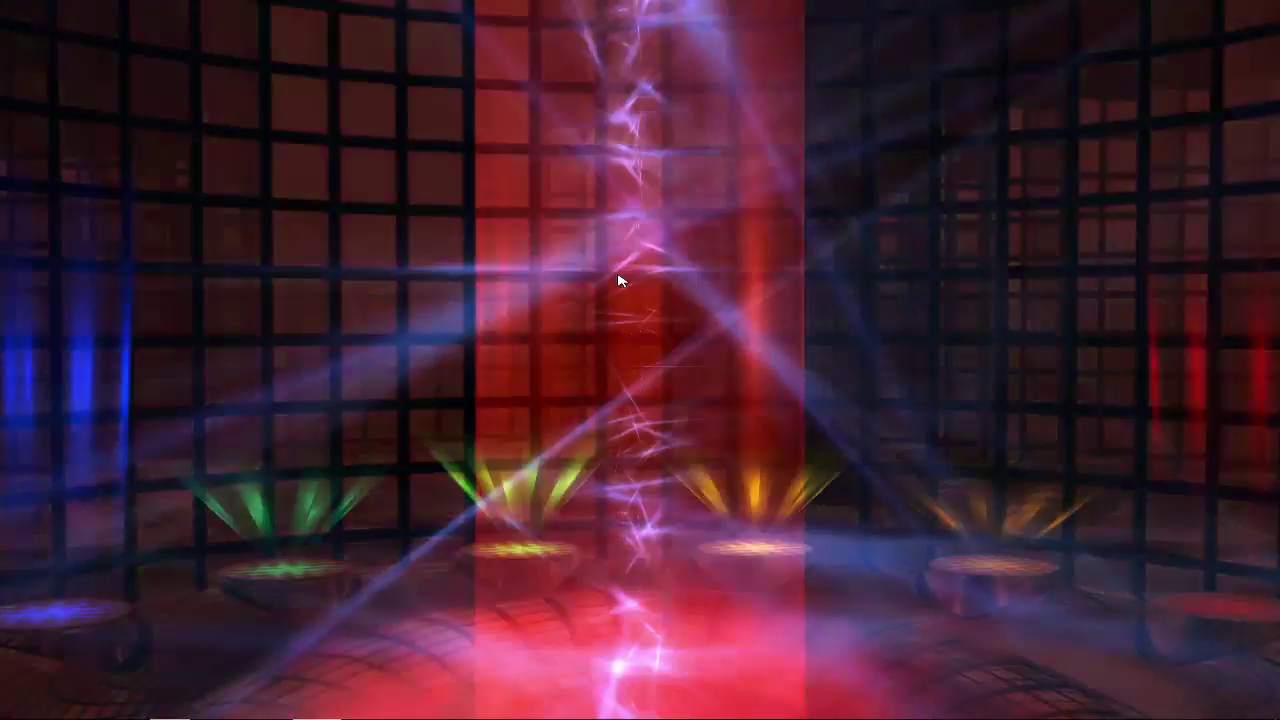
double_click(612, 279)
Close the visualizer and switch from the theater view back to the main player.
right_click(605, 271)
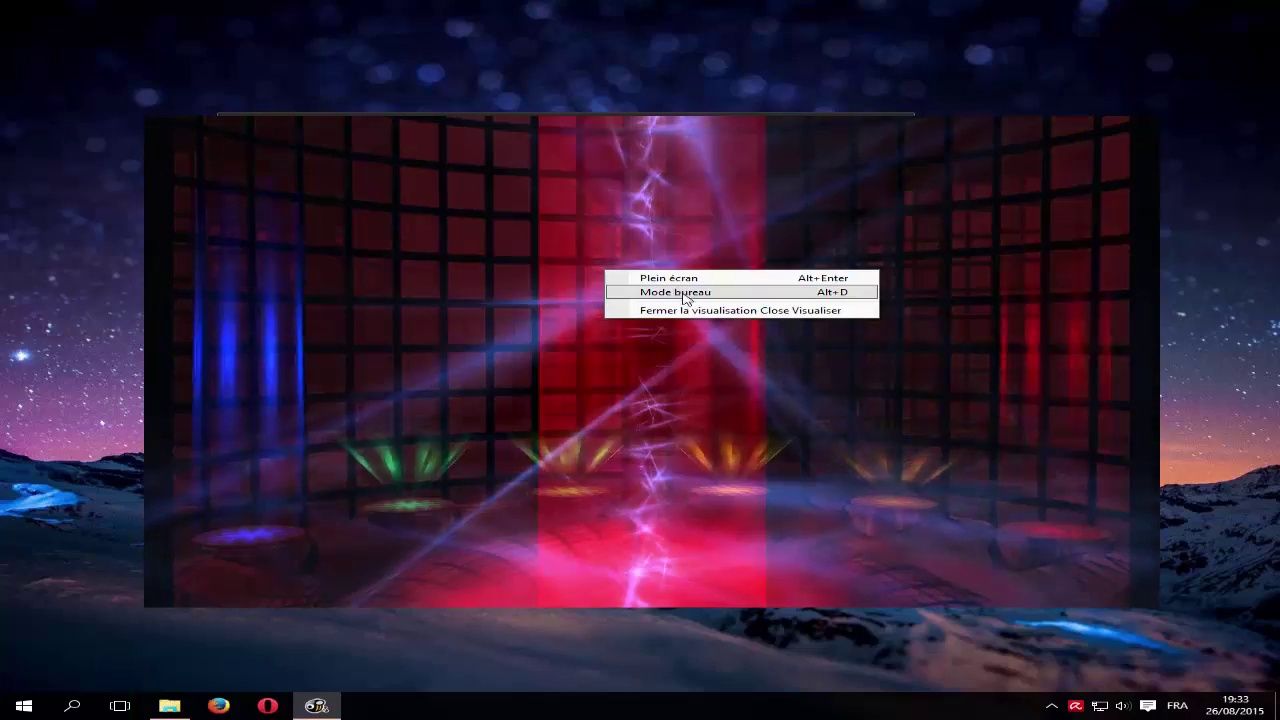
click(680, 310)
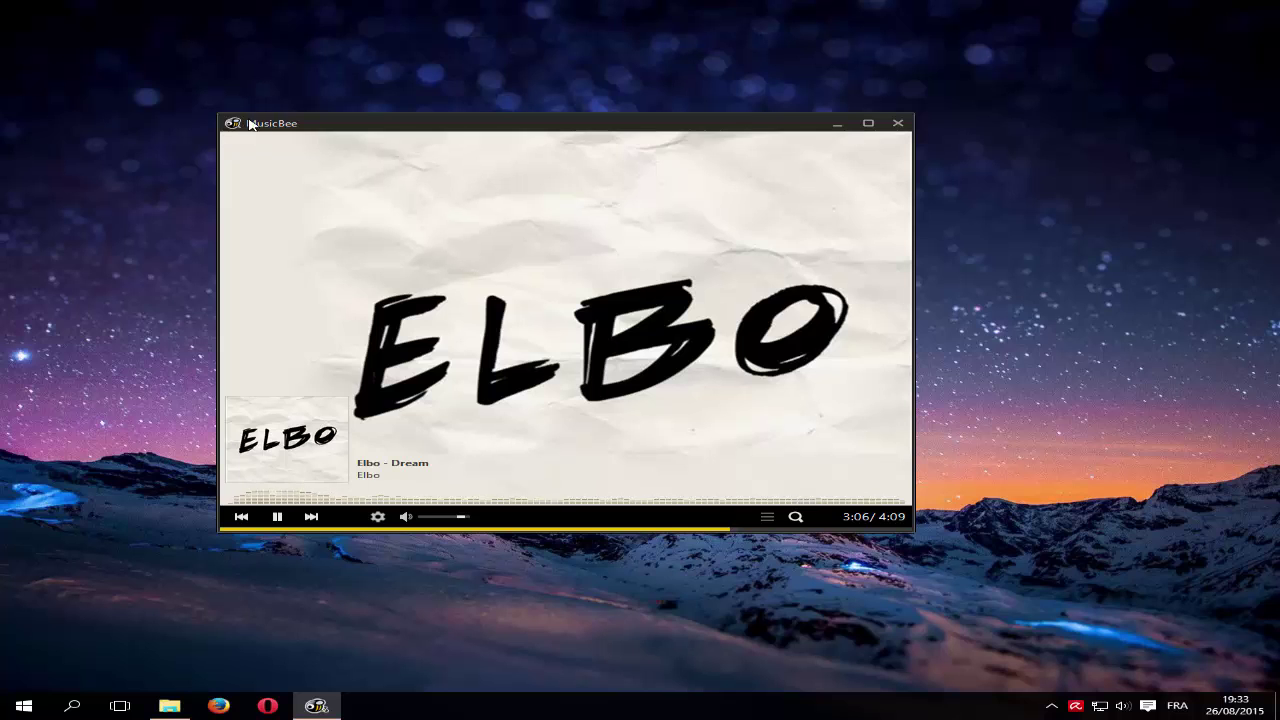
click(867, 124)
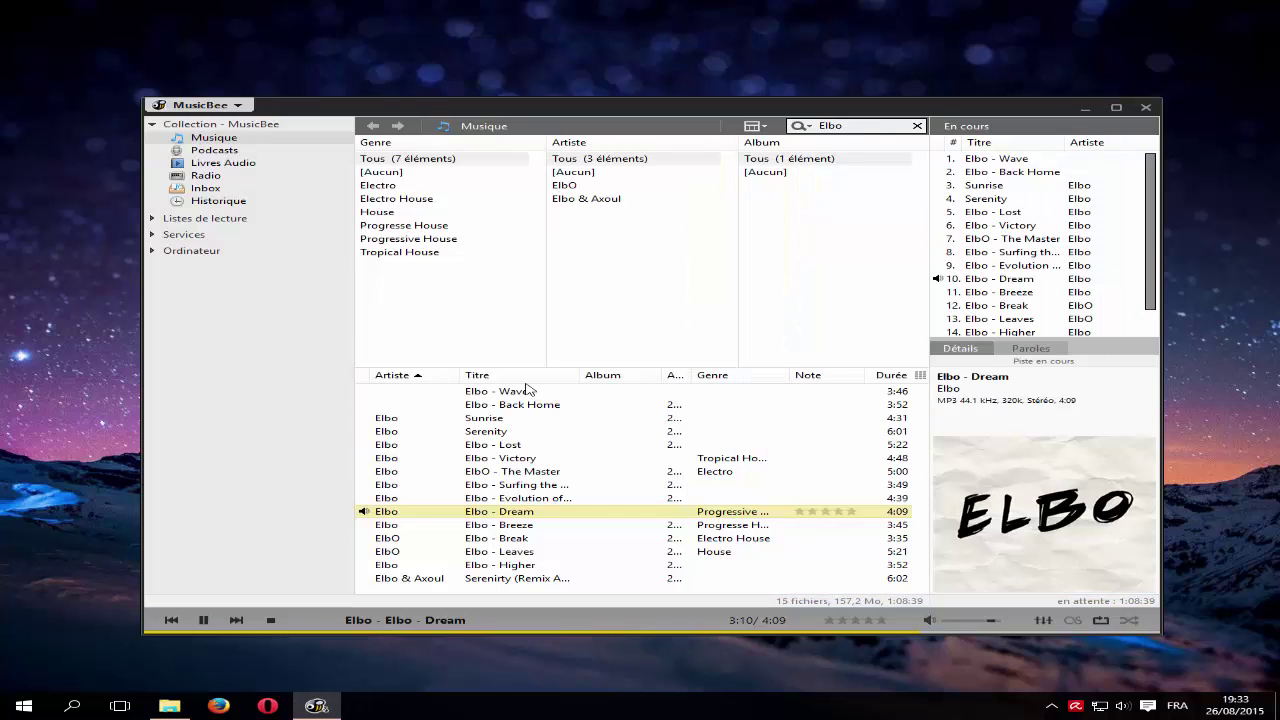
Enable the "Fondu" playback option.
click(215, 105)
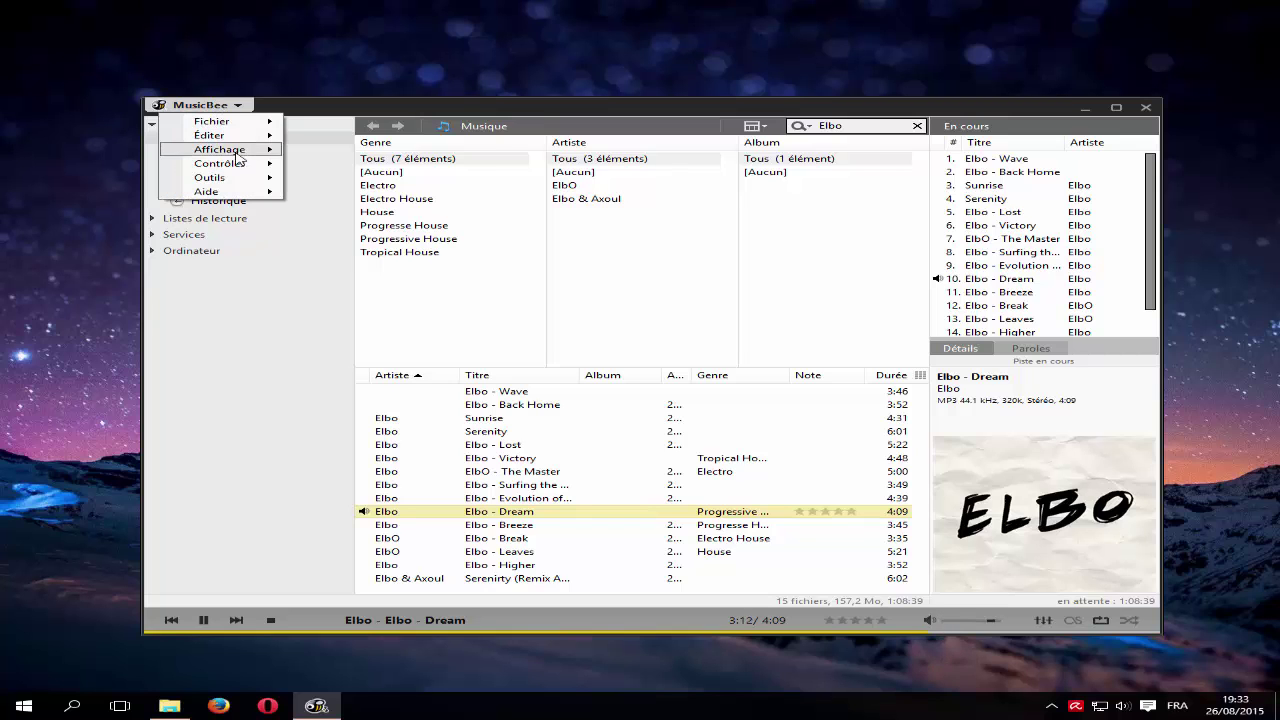
mouse_move(232, 152)
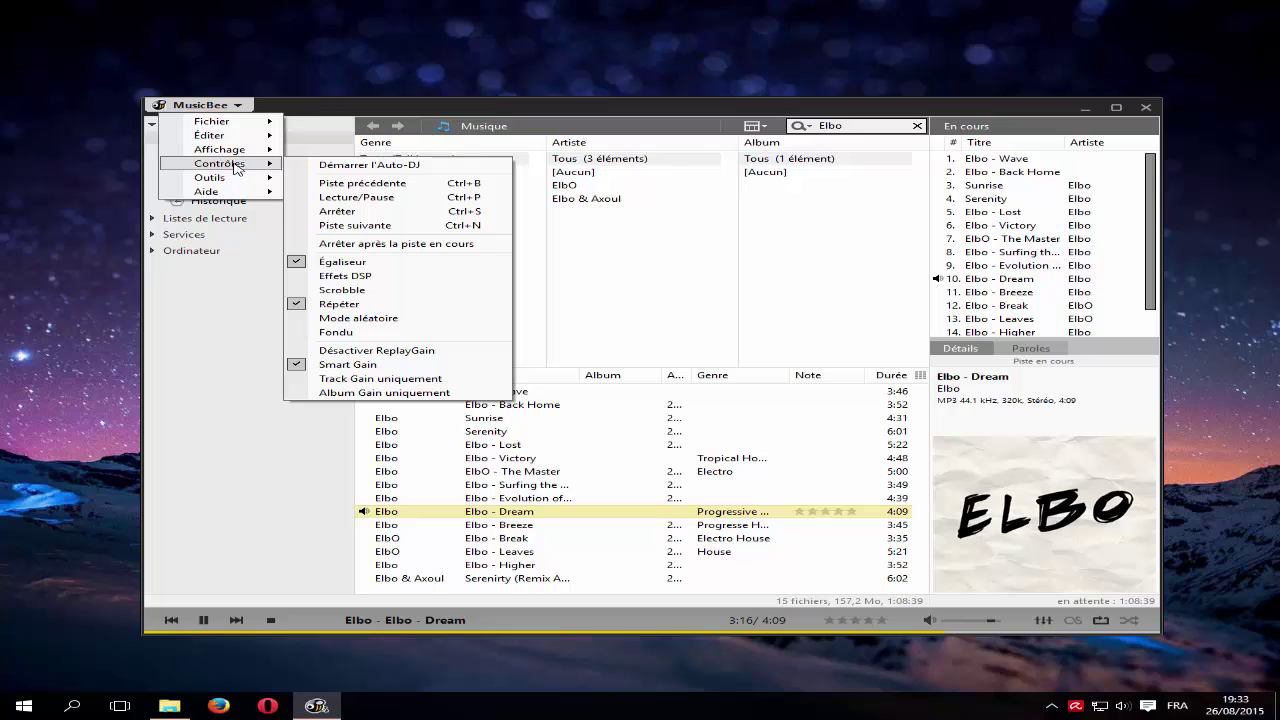
click(349, 333)
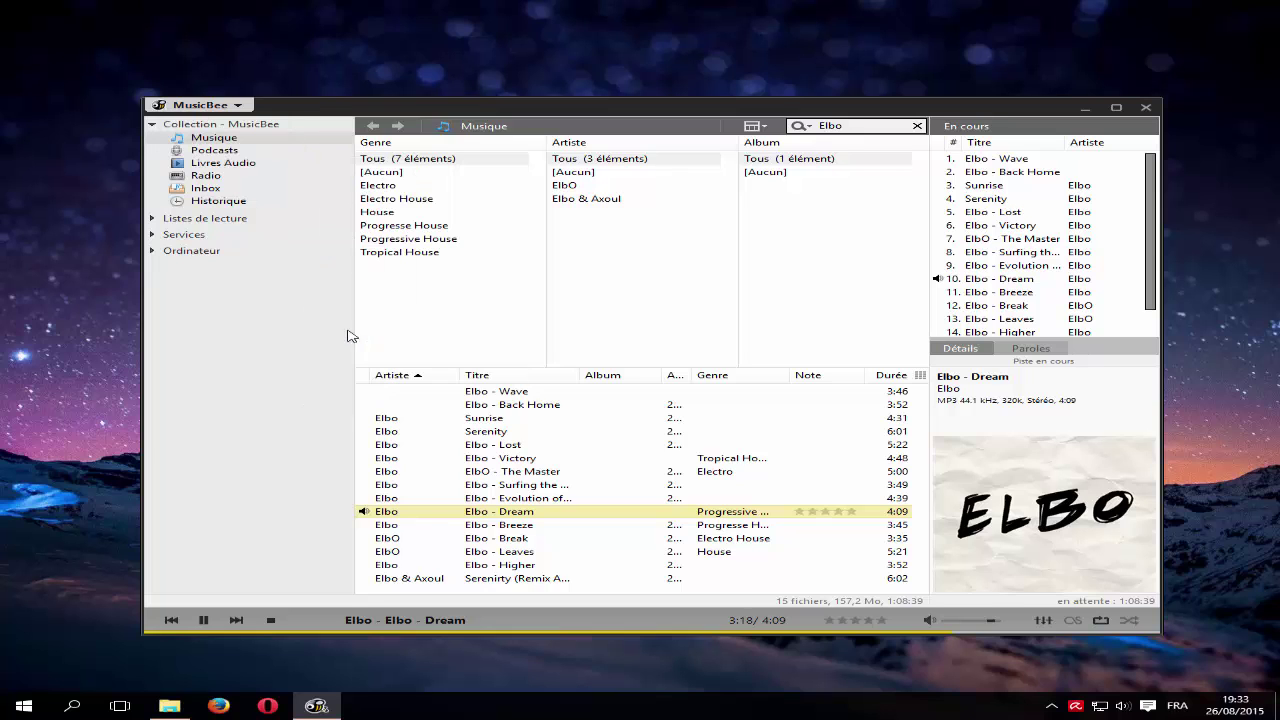
Pause the playing track and minimize the player window, restoring and minimizing it two more times.
click(204, 621)
click(1081, 112)
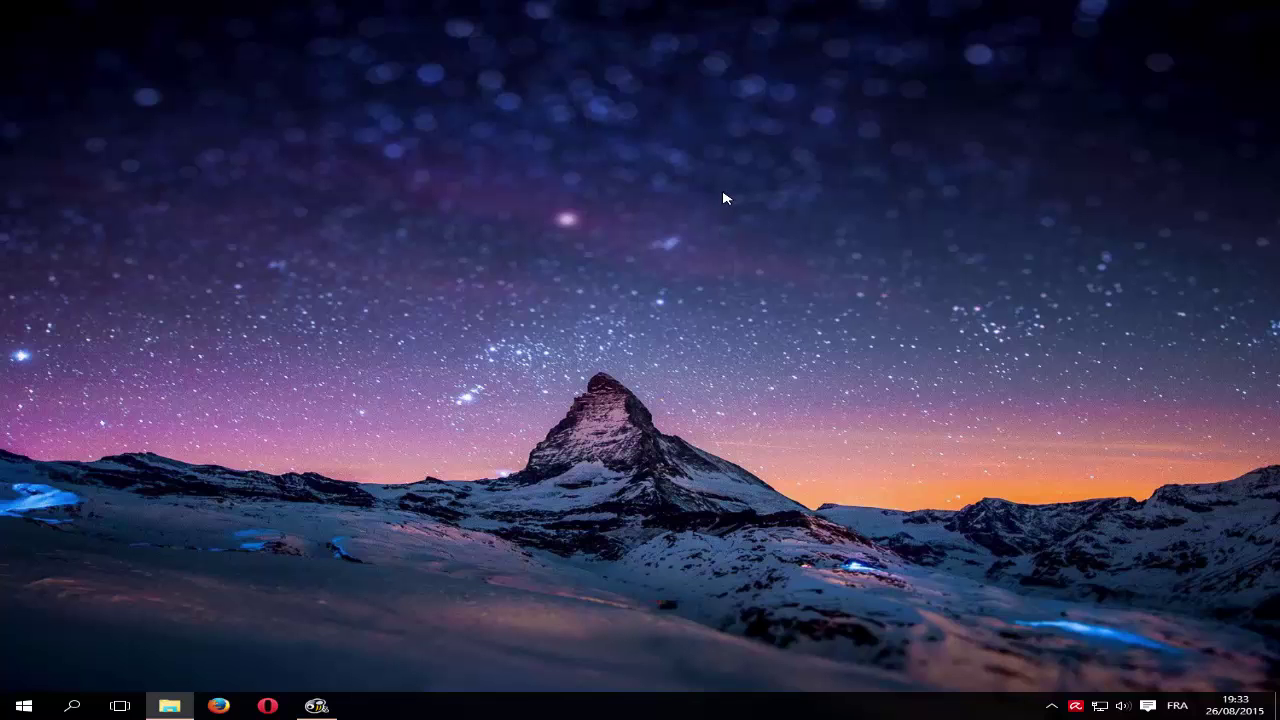
click(335, 710)
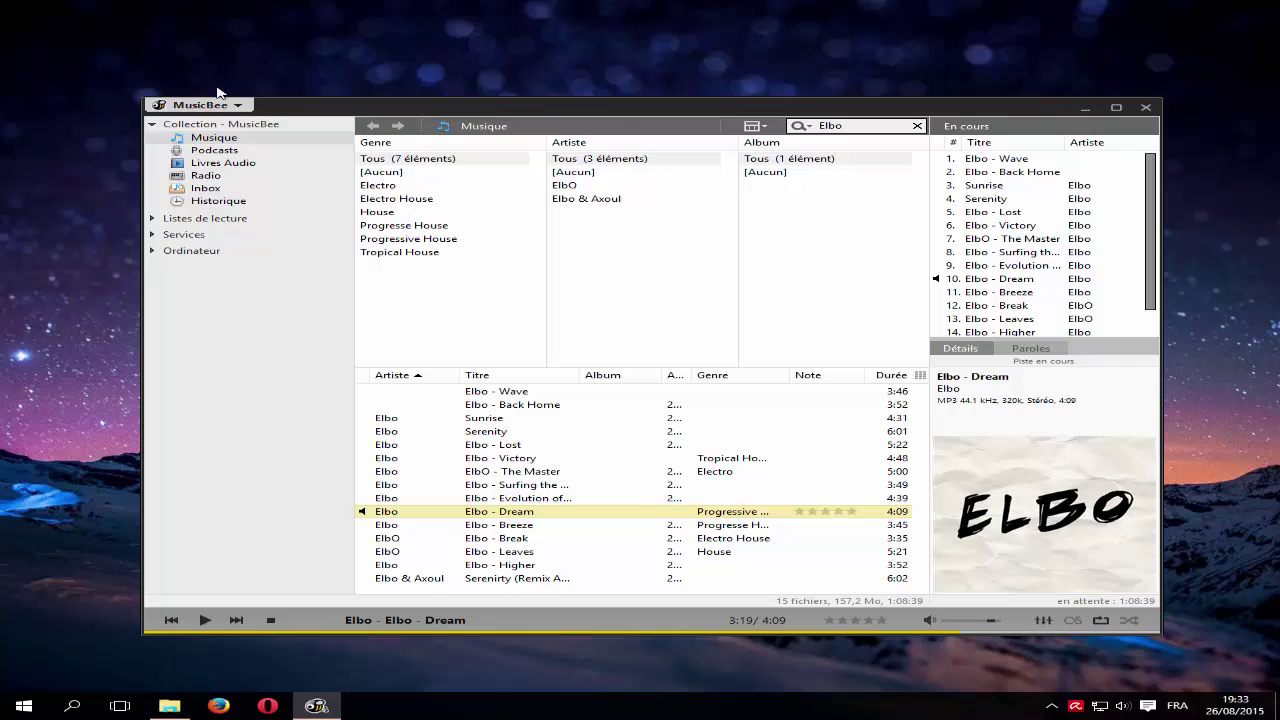
click(1085, 107)
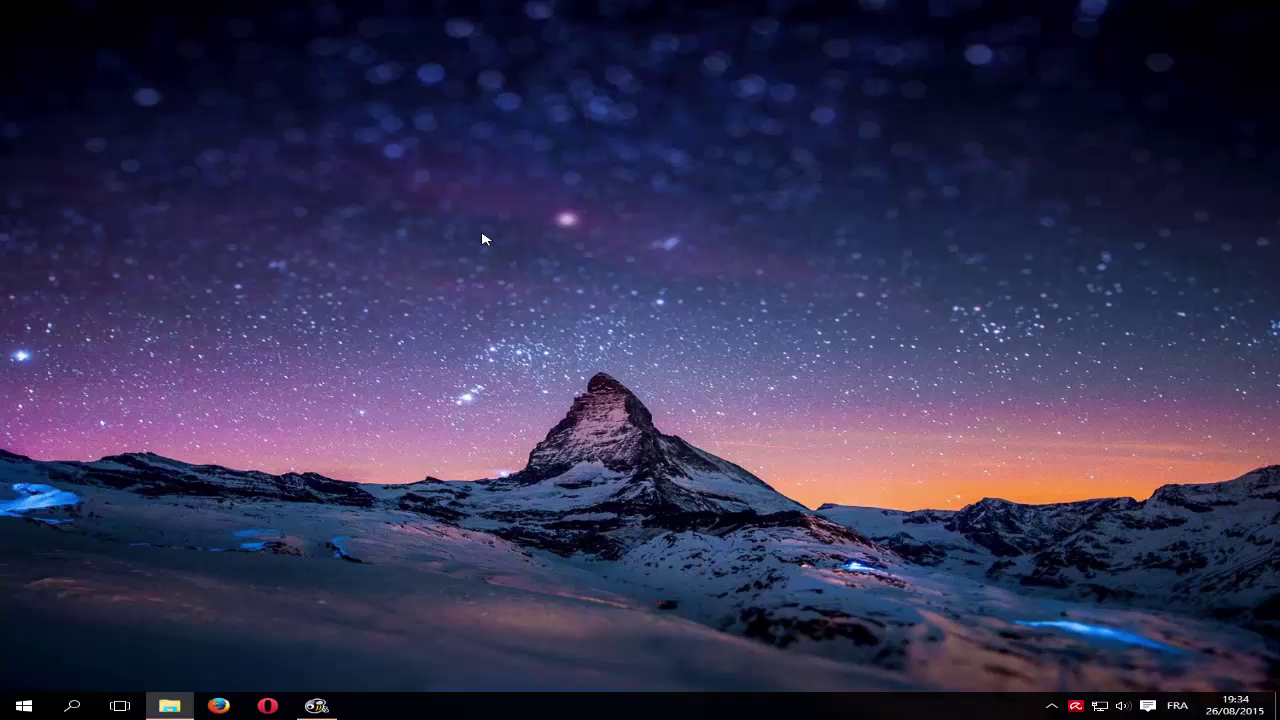
click(316, 706)
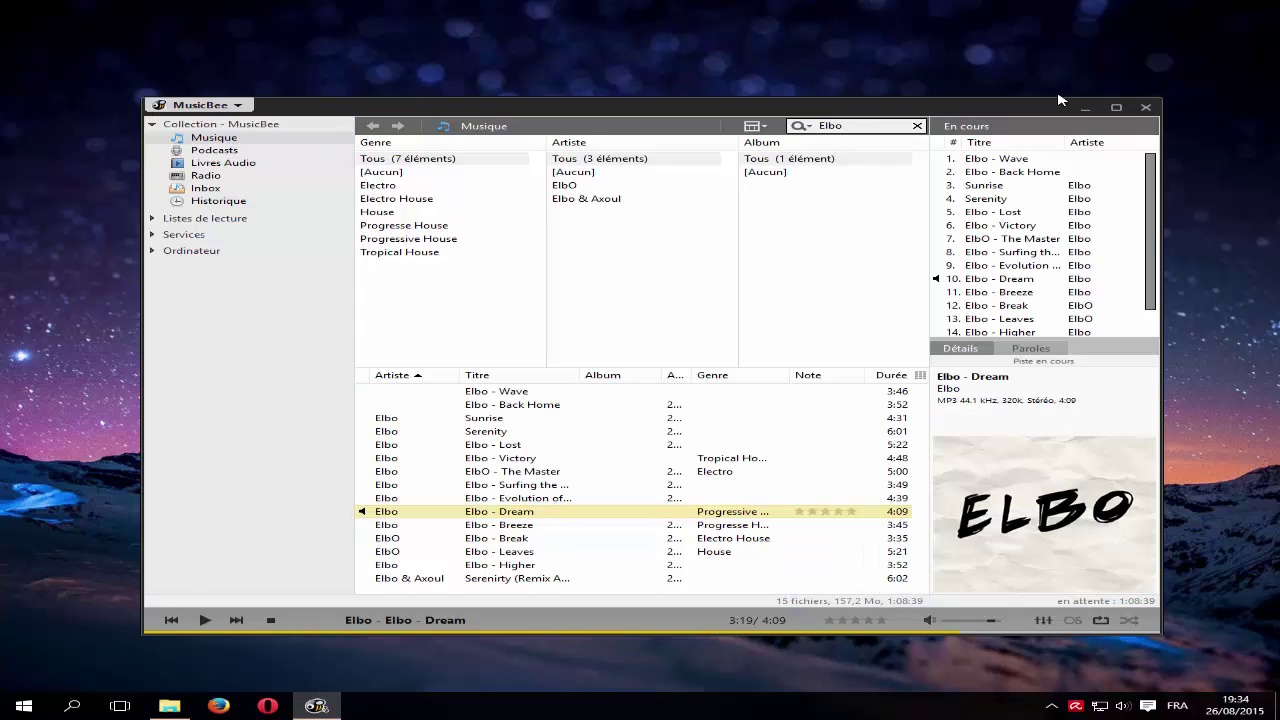
click(1086, 108)
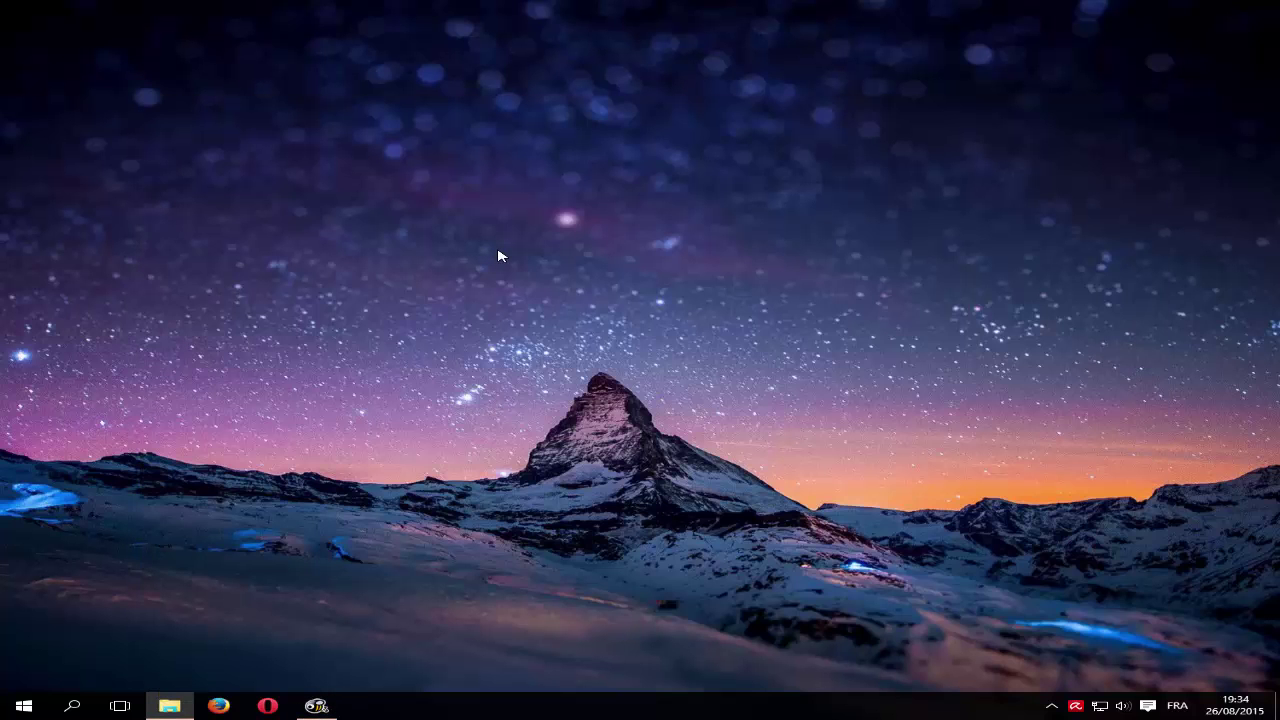